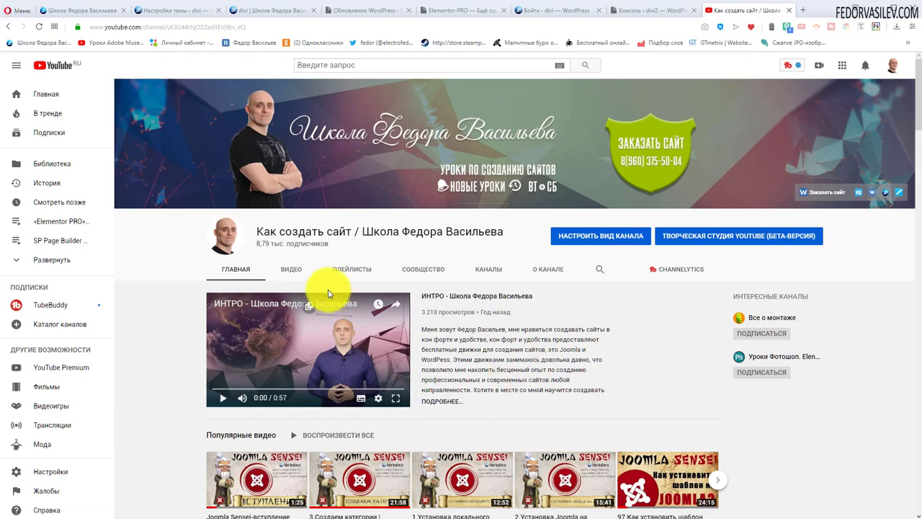
- Browse the YouTube channel's playlists to find the "WordPress для чайников" course
{"action": "left_click", "coordinate": [343, 272]}
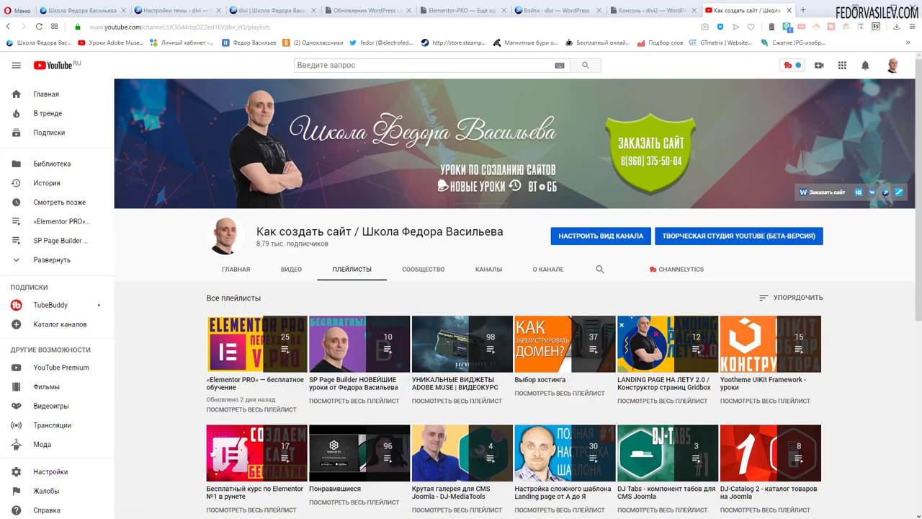
{"action": "scroll", "coordinate": [690, 366], "scroll_direction": "down", "scroll_amount": 5}
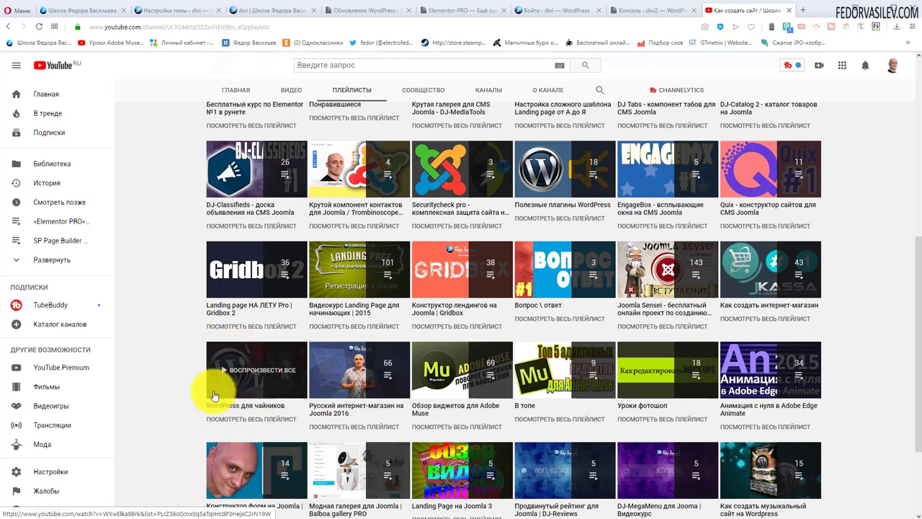
{"action": "scroll", "coordinate": [209, 353], "scroll_direction": "down", "scroll_amount": 1}
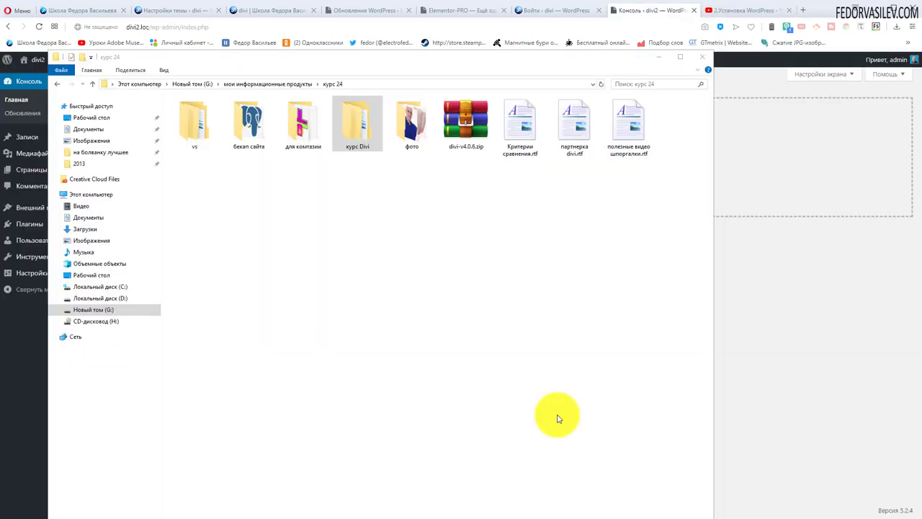
- Locate divi-v4.0.6.zip in the курс 24 folder and open the plugin archive upload form in the WordPress admin
{"action": "left_click", "coordinate": [465, 132]}
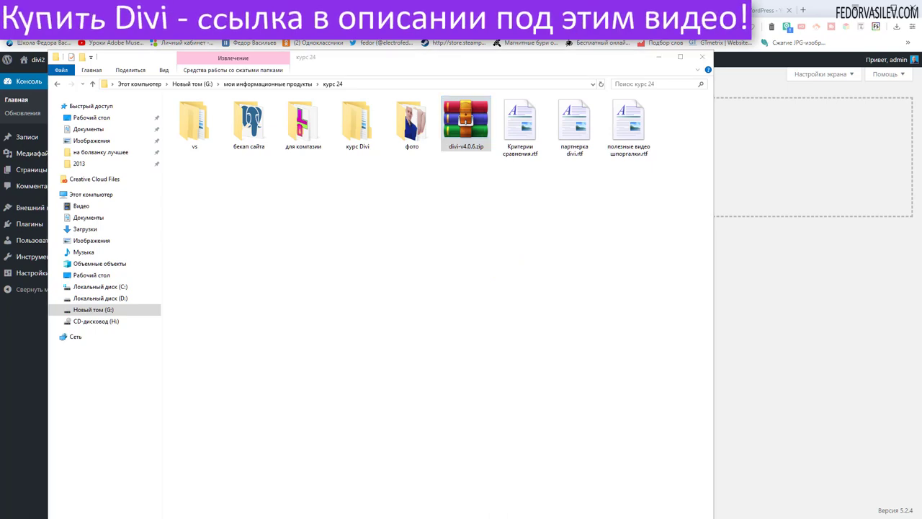
{"action": "left_click", "coordinate": [726, 377]}
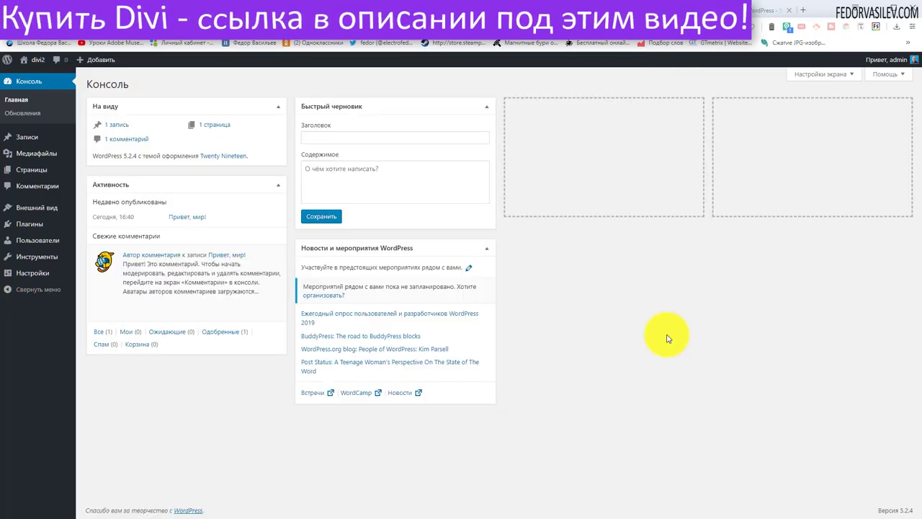
{"action": "mouse_move", "coordinate": [67, 272]}
{"action": "mouse_move", "coordinate": [25, 220]}
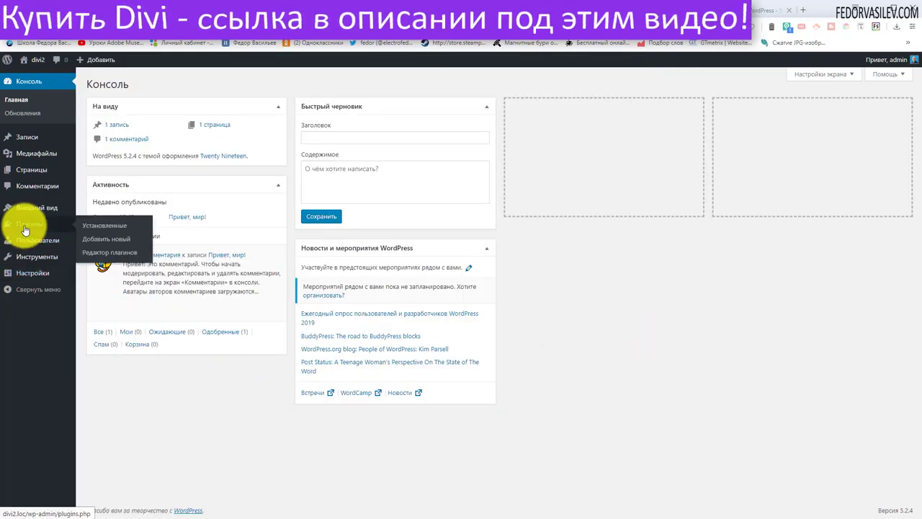
{"action": "left_click", "coordinate": [104, 240]}
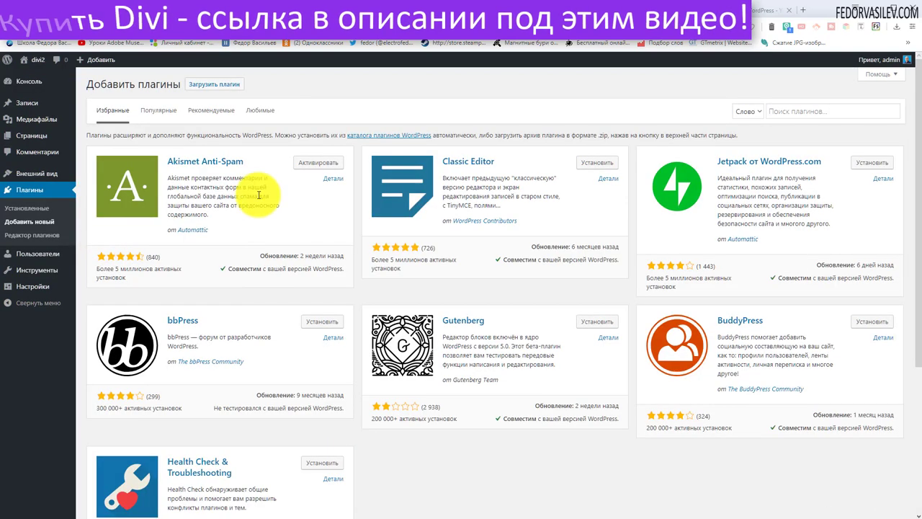
{"action": "left_click", "coordinate": [214, 84]}
- Add divi-v4.0.6.zip from the курс 24 folder to the upload form and install it
{"action": "key", "text": "alt+Tab"}
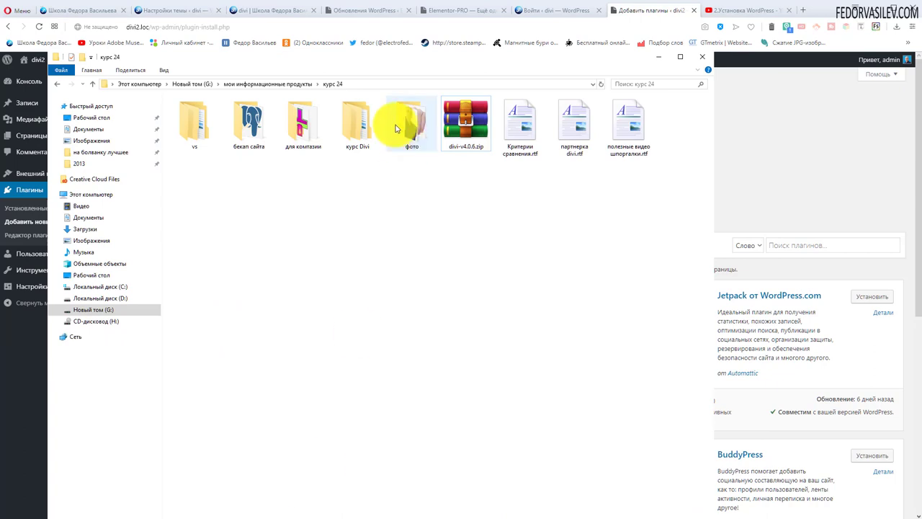
{"action": "left_click_drag", "start_coordinate": [452, 143], "coordinate": [454, 146]}
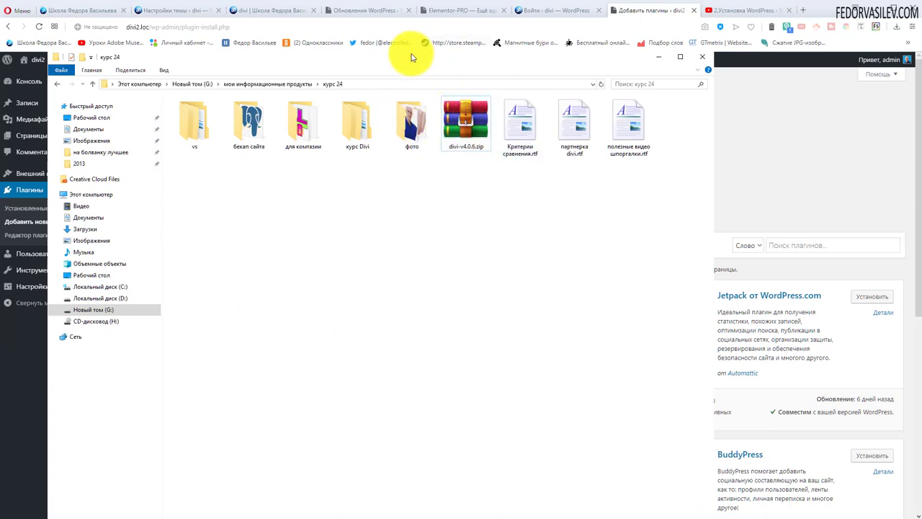
{"action": "left_click_drag", "start_coordinate": [410, 56], "coordinate": [401, 389]}
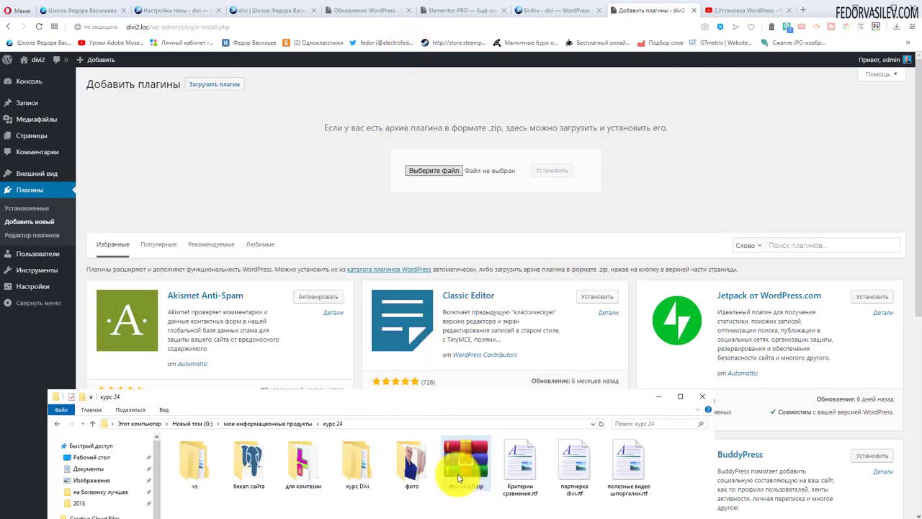
{"action": "left_click_drag", "start_coordinate": [452, 450], "coordinate": [444, 171]}
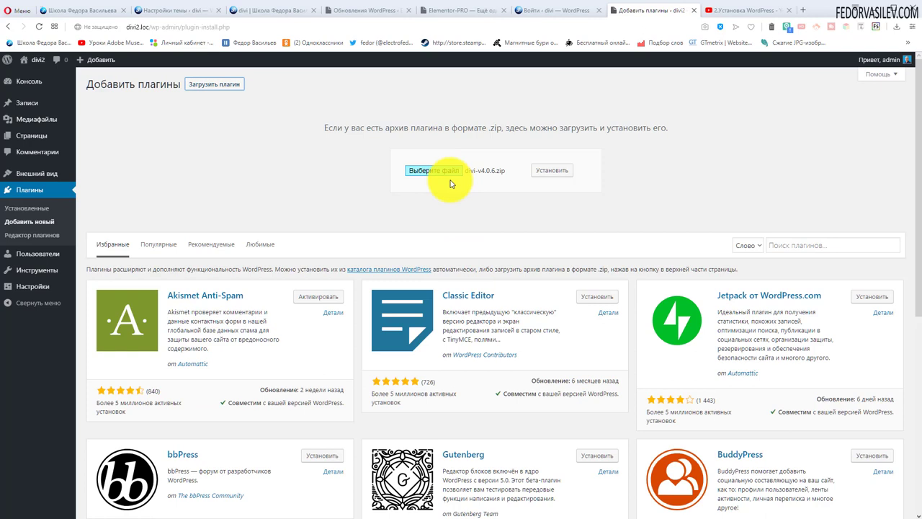
{"action": "left_click", "coordinate": [566, 173]}
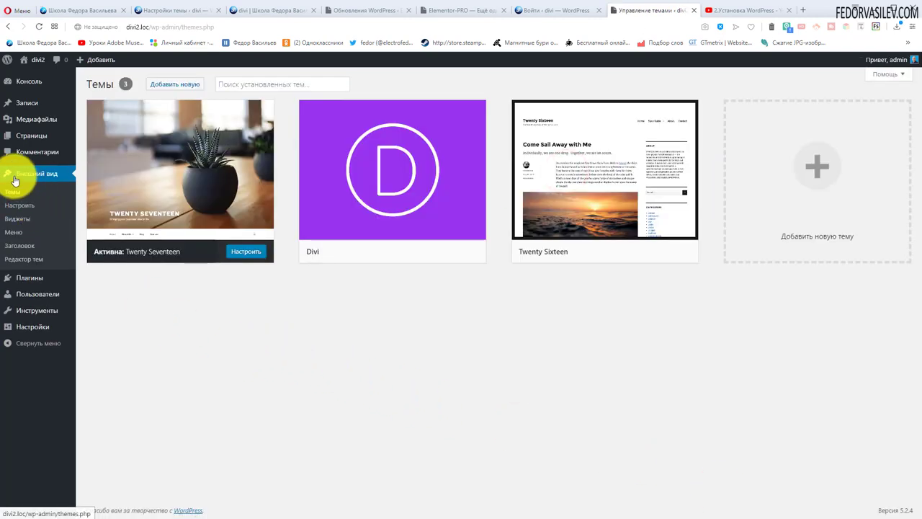
- View the details of the installed Divi theme, including its version and author, and close them
{"action": "mouse_move", "coordinate": [411, 161]}
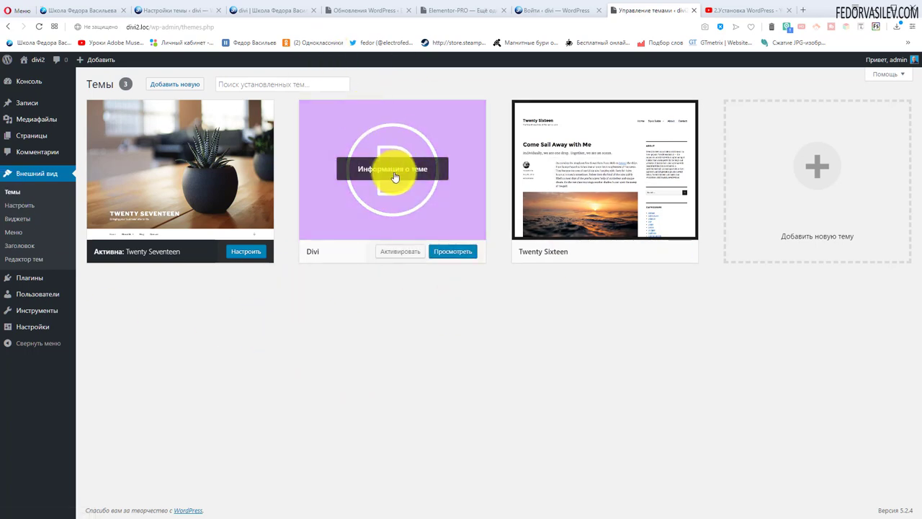
{"action": "left_click", "coordinate": [395, 176]}
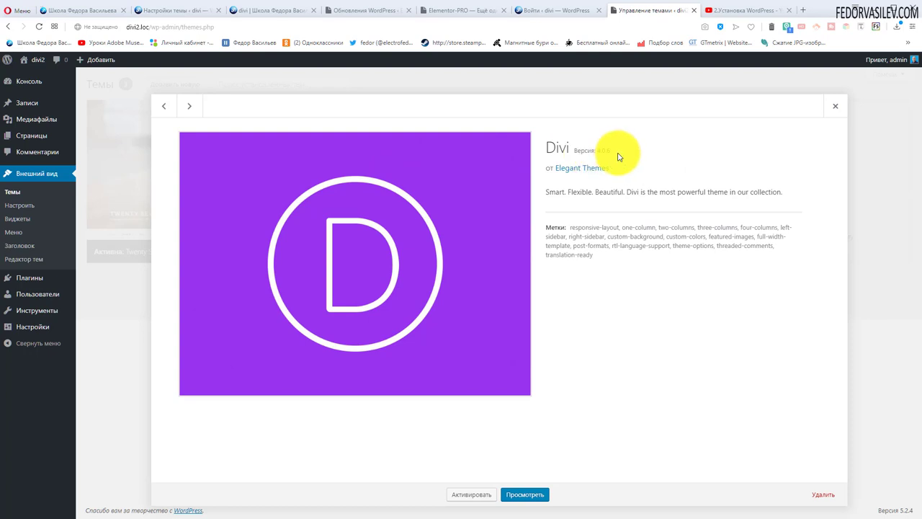
{"action": "key", "text": "Escape"}
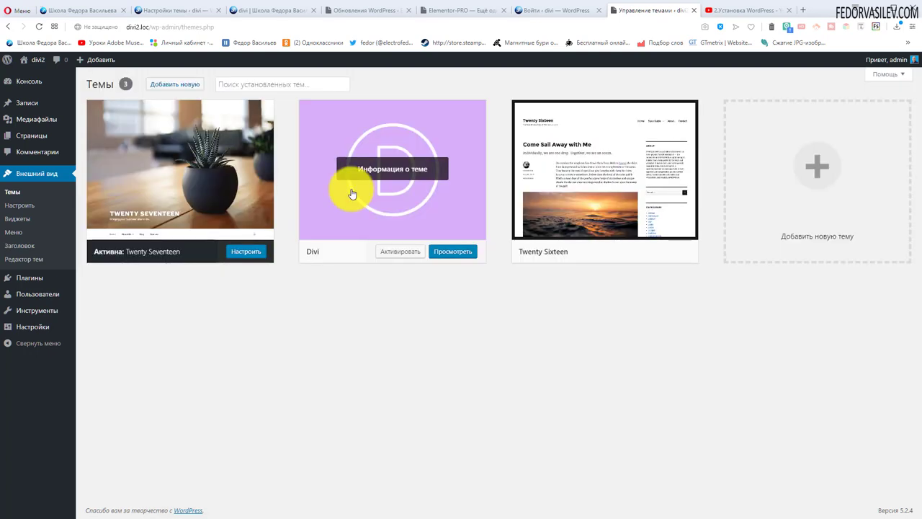
- Activate the Divi theme and dismiss its welcome notice
{"action": "left_click", "coordinate": [389, 250]}
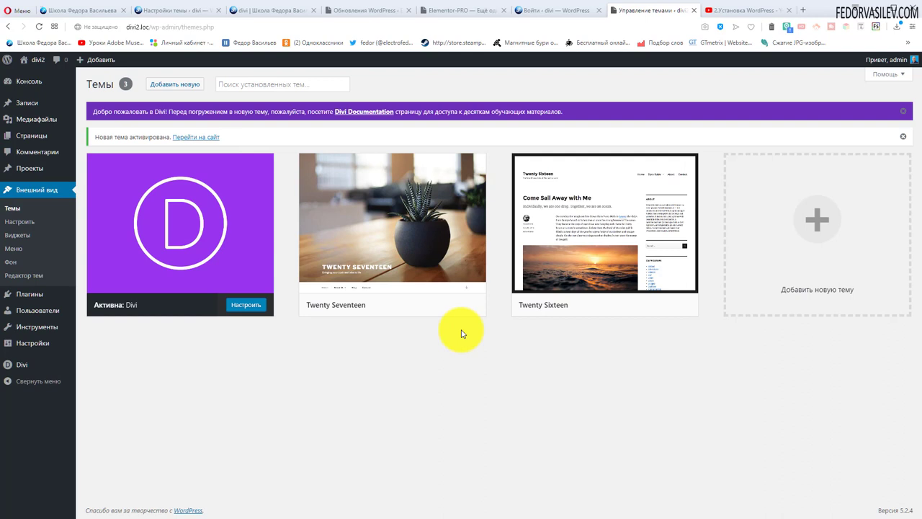
{"action": "mouse_move", "coordinate": [22, 365]}
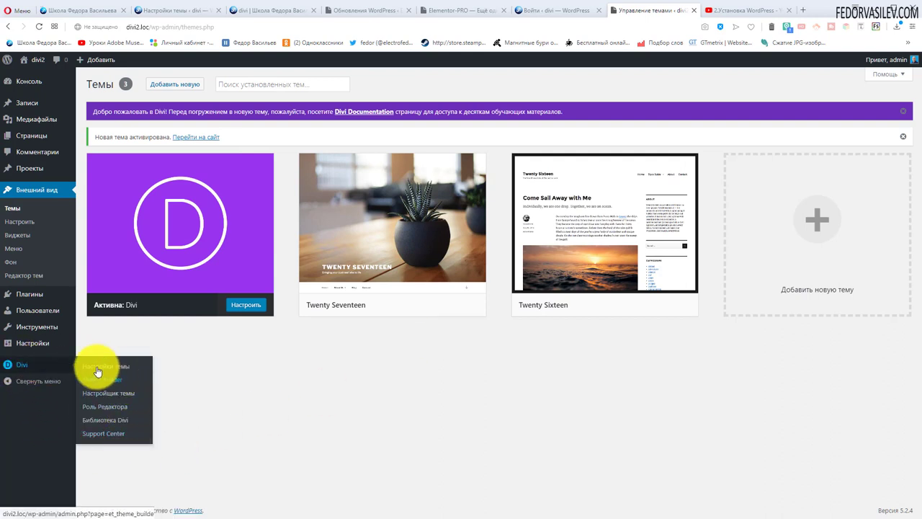
{"action": "left_click", "coordinate": [901, 115]}
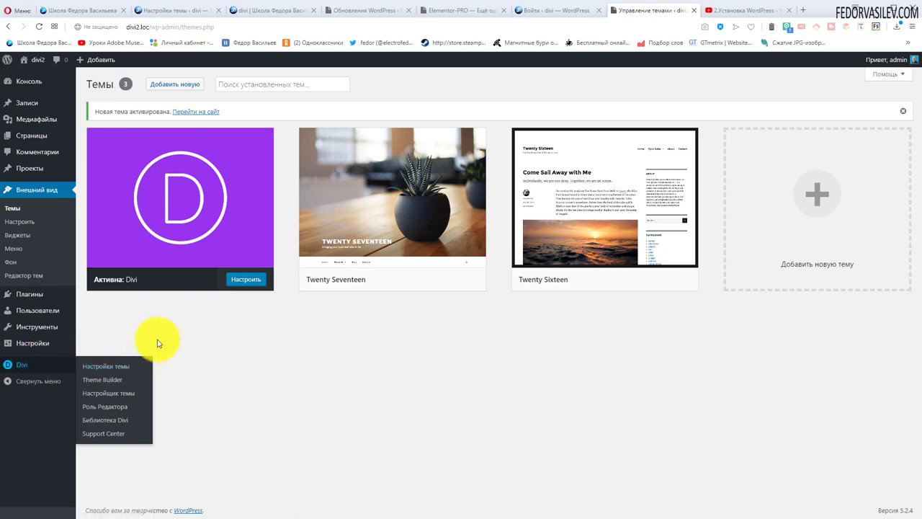
- Look at the Divi theme customizer with its site preview and close it
{"action": "left_click", "coordinate": [234, 278]}
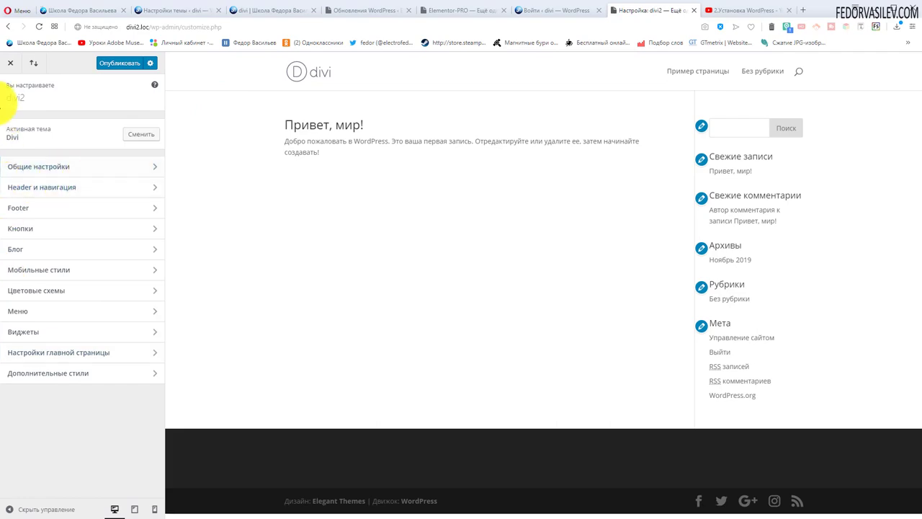
{"action": "left_click", "coordinate": [10, 63]}
- Open the Divi theme settings and examine the general options, from logo and social icons to post counts and script settings
{"action": "left_click", "coordinate": [101, 366]}
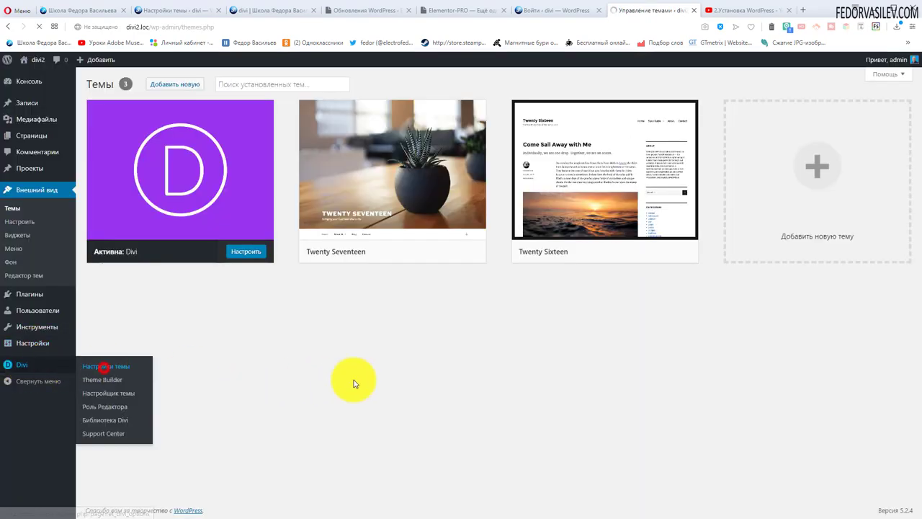
{"action": "scroll", "coordinate": [180, 224], "scroll_direction": "down", "scroll_amount": 10}
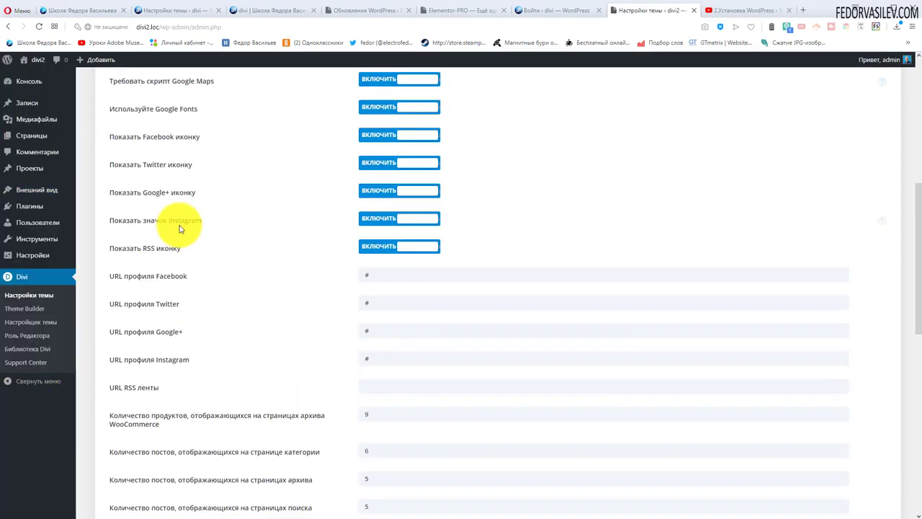
{"action": "scroll", "coordinate": [309, 309], "scroll_direction": "down", "scroll_amount": 3}
{"action": "scroll", "coordinate": [298, 303], "scroll_direction": "up", "scroll_amount": 15}
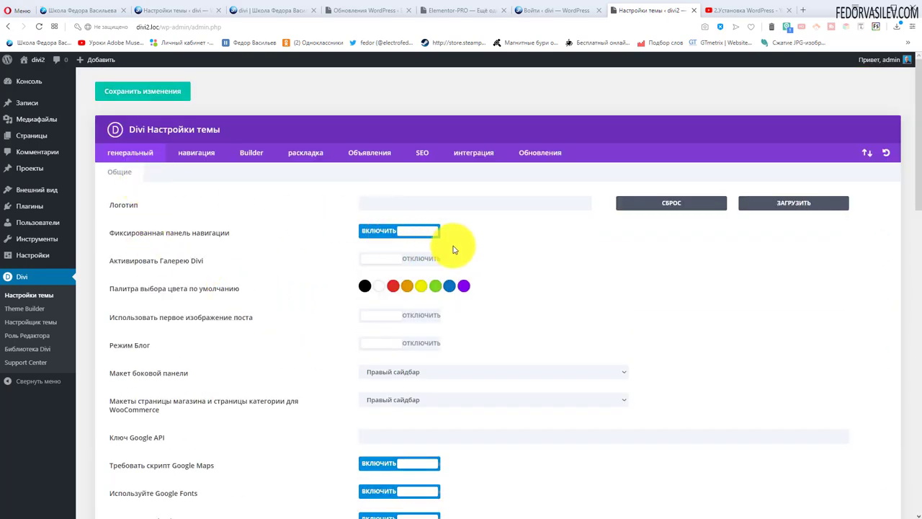
{"action": "scroll", "coordinate": [451, 251], "scroll_direction": "down", "scroll_amount": 8}
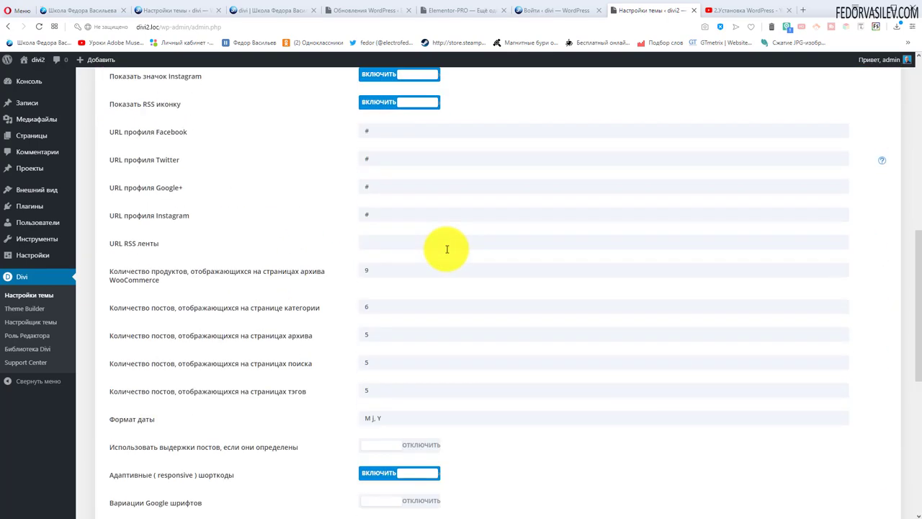
{"action": "scroll", "coordinate": [447, 249], "scroll_direction": "down", "scroll_amount": 3}
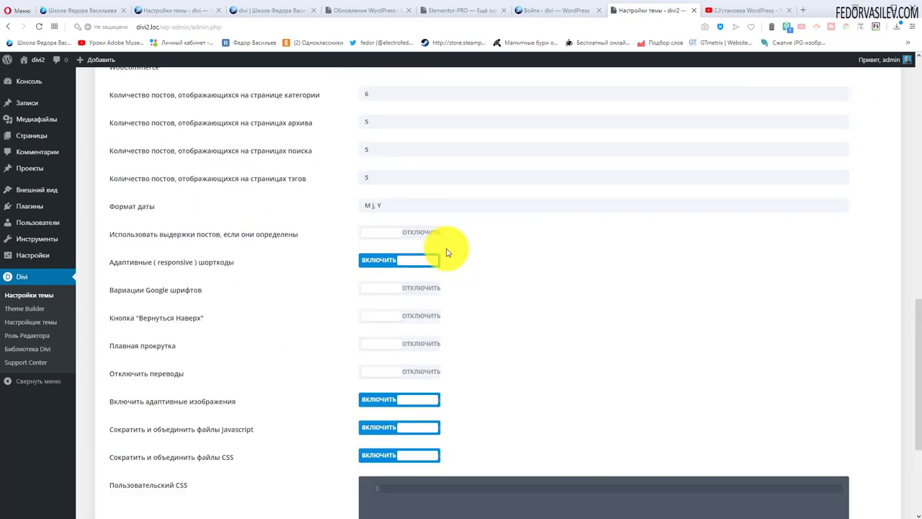
{"action": "scroll", "coordinate": [447, 252], "scroll_direction": "up", "scroll_amount": 6}
{"action": "scroll", "coordinate": [447, 252], "scroll_direction": "up", "scroll_amount": 5}
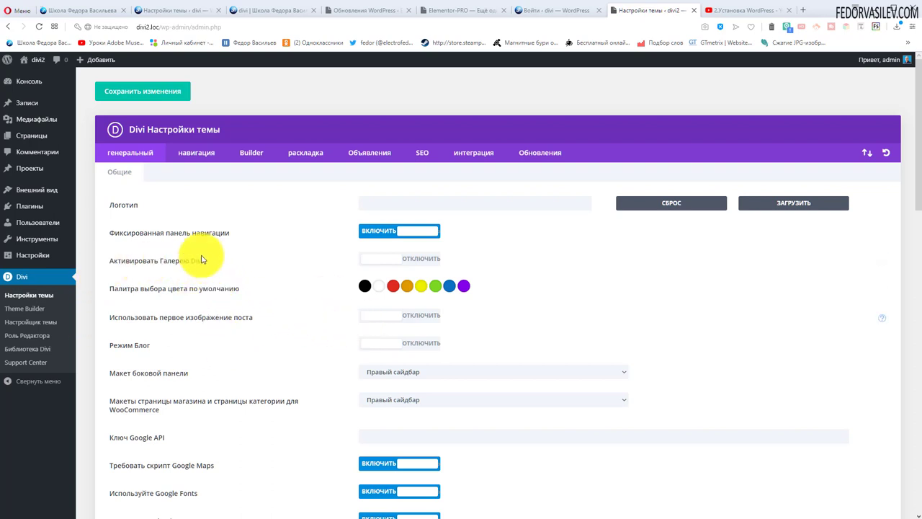
{"action": "scroll", "coordinate": [264, 251], "scroll_direction": "down", "scroll_amount": 4}
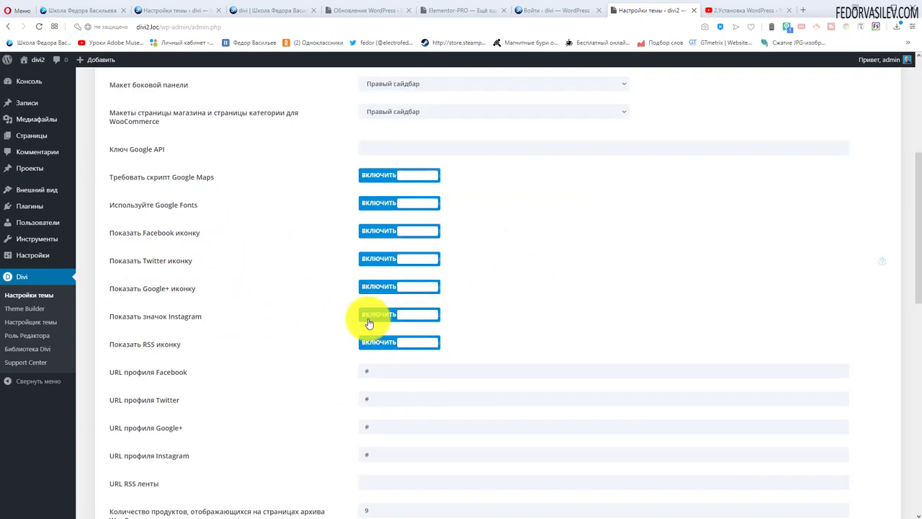
{"action": "scroll", "coordinate": [260, 362], "scroll_direction": "up", "scroll_amount": 3}
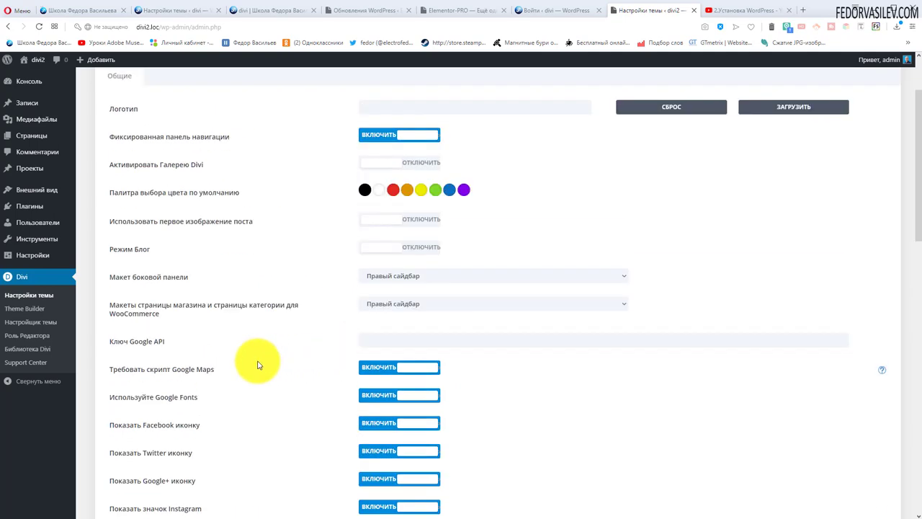
{"action": "scroll", "coordinate": [246, 336], "scroll_direction": "down", "scroll_amount": 2}
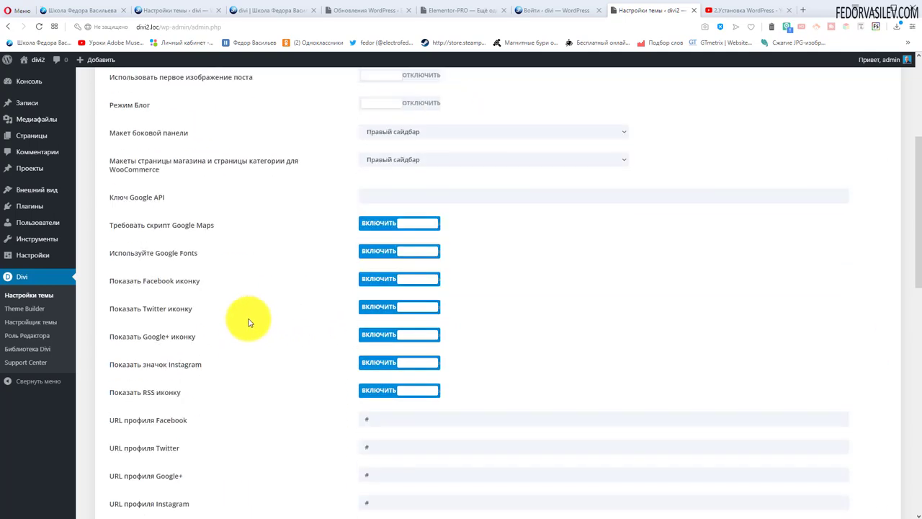
{"action": "scroll", "coordinate": [247, 322], "scroll_direction": "down", "scroll_amount": 6}
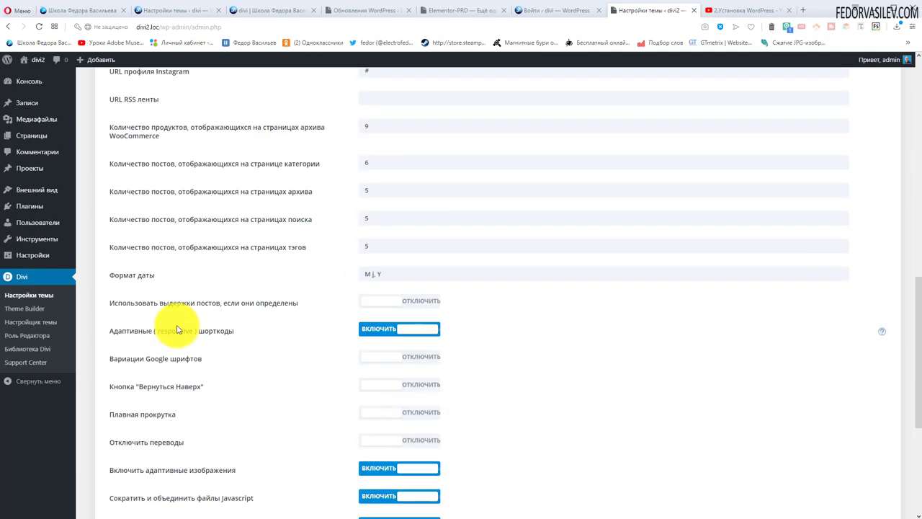
{"action": "scroll", "coordinate": [206, 366], "scroll_direction": "up", "scroll_amount": 4}
{"action": "scroll", "coordinate": [179, 298], "scroll_direction": "up", "scroll_amount": 5}
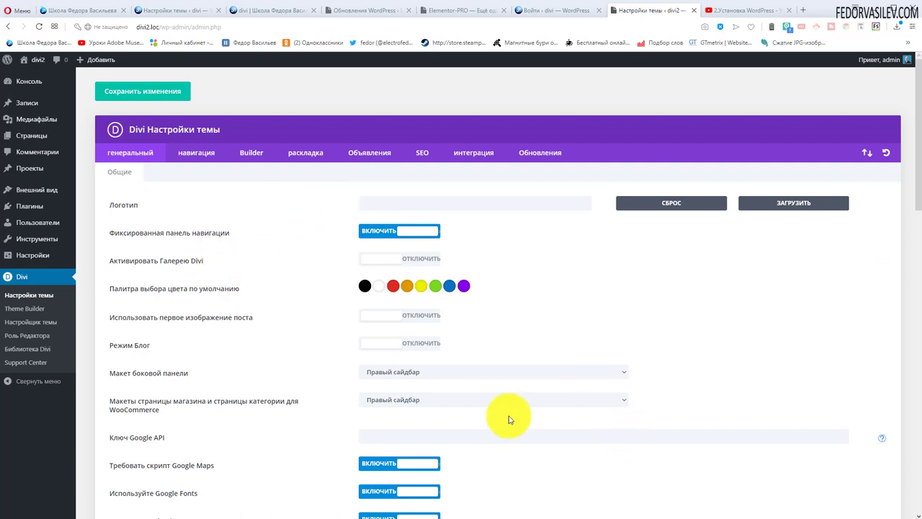
- Open the list of site pages and start a new page in the editor
{"action": "mouse_move", "coordinate": [38, 142]}
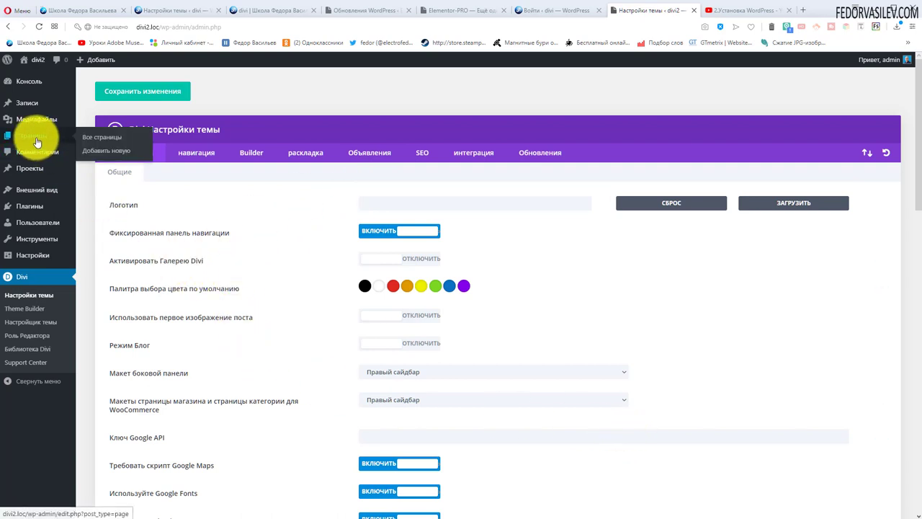
{"action": "left_click", "coordinate": [34, 142]}
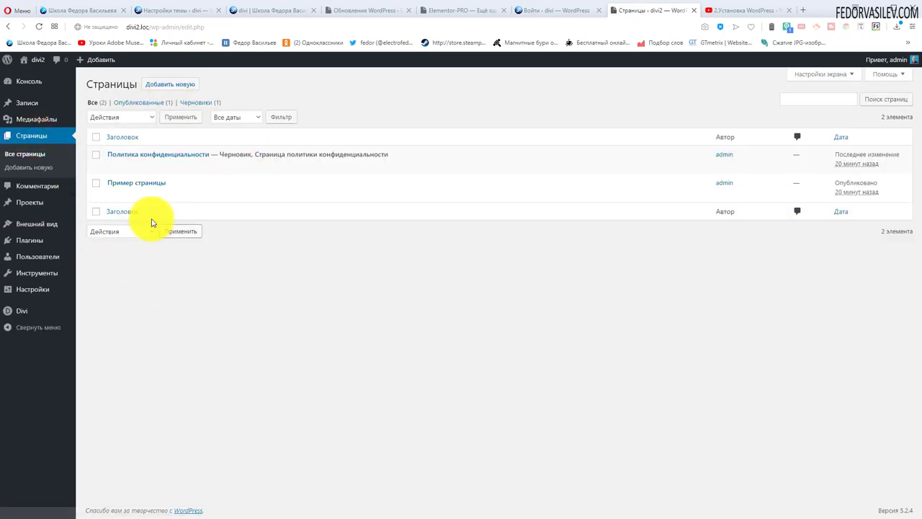
{"action": "mouse_move", "coordinate": [121, 192]}
{"action": "mouse_move", "coordinate": [138, 157]}
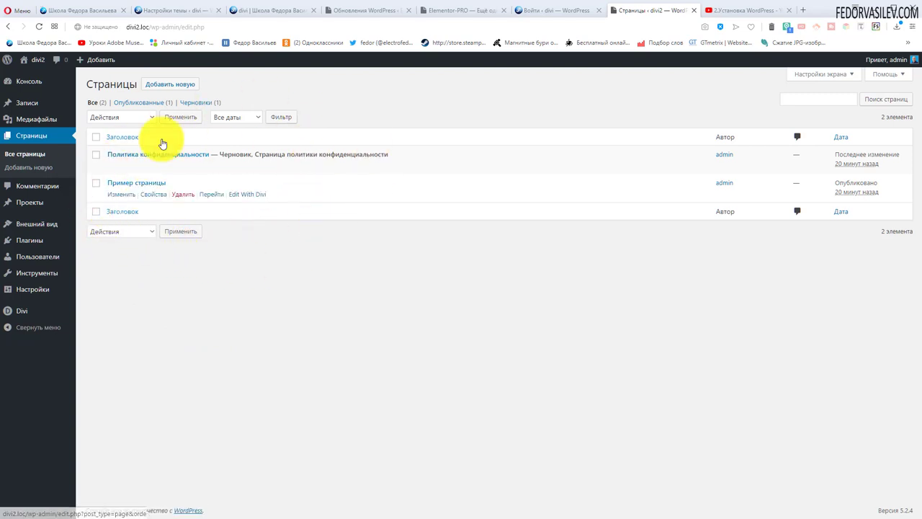
{"action": "mouse_move", "coordinate": [206, 175]}
{"action": "left_click", "coordinate": [172, 84]}
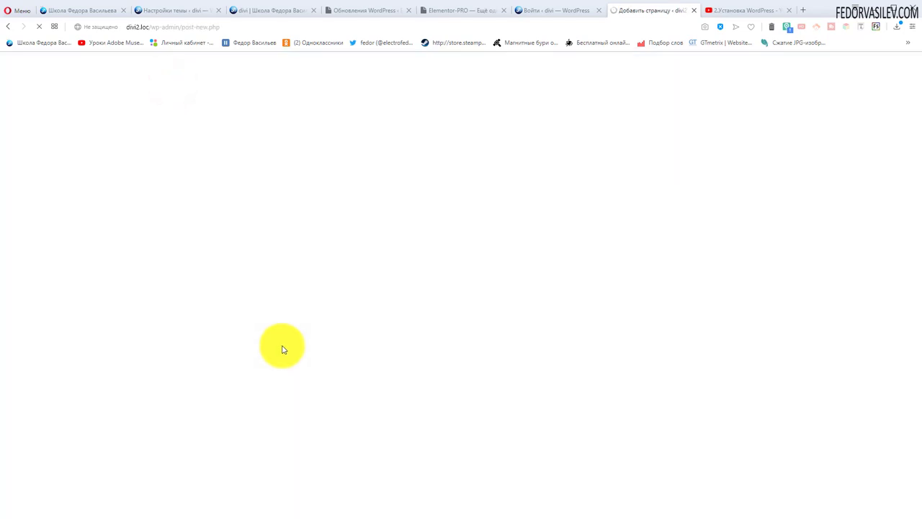
{"action": "left_click", "coordinate": [284, 100]}
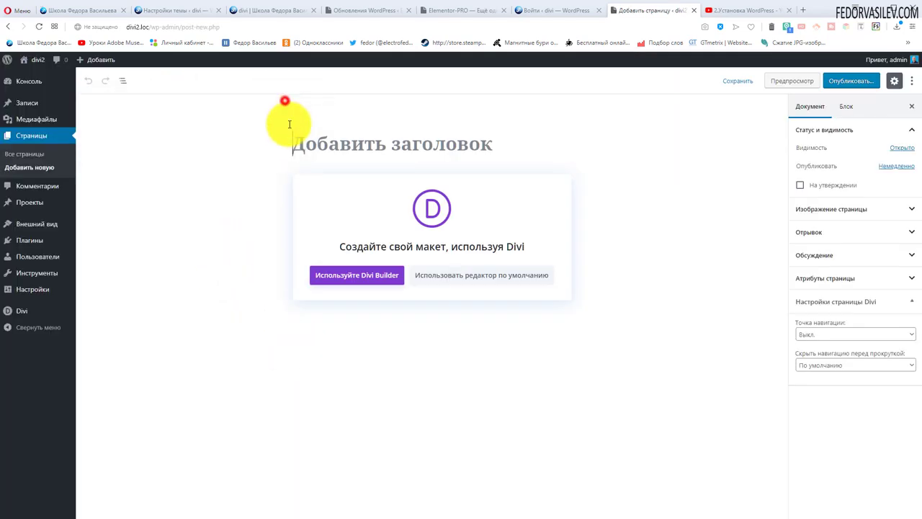
- Title the new page "Главная", open it in Divi Builder, and dismiss the builder's welcome introduction
{"action": "left_click", "coordinate": [308, 142]}
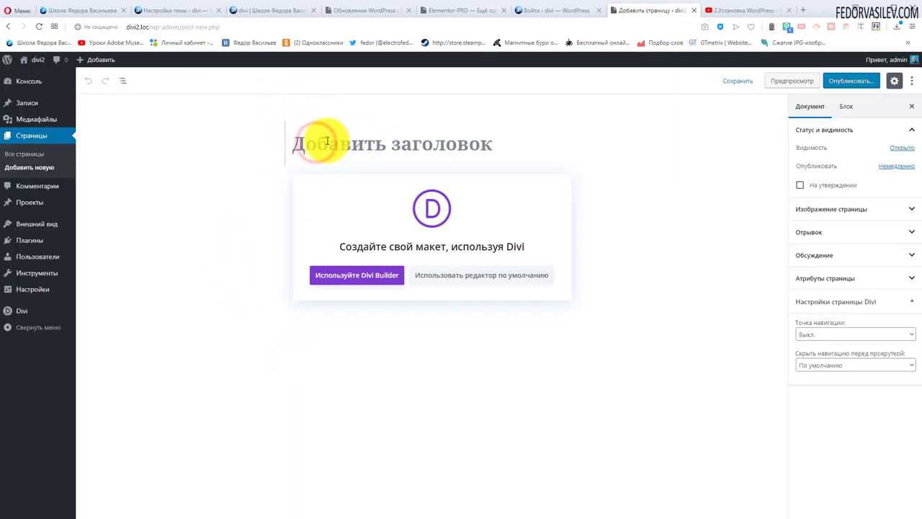
{"action": "type", "text": "Главная"}
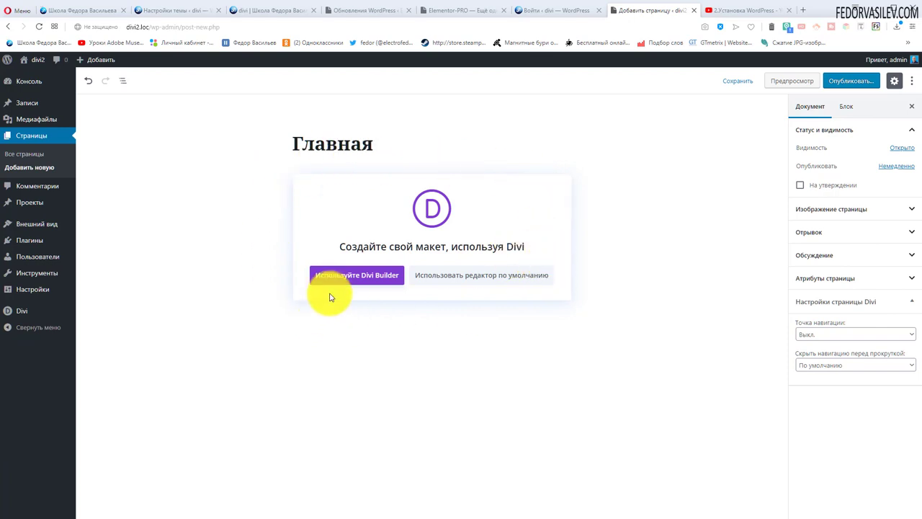
{"action": "left_click", "coordinate": [371, 276]}
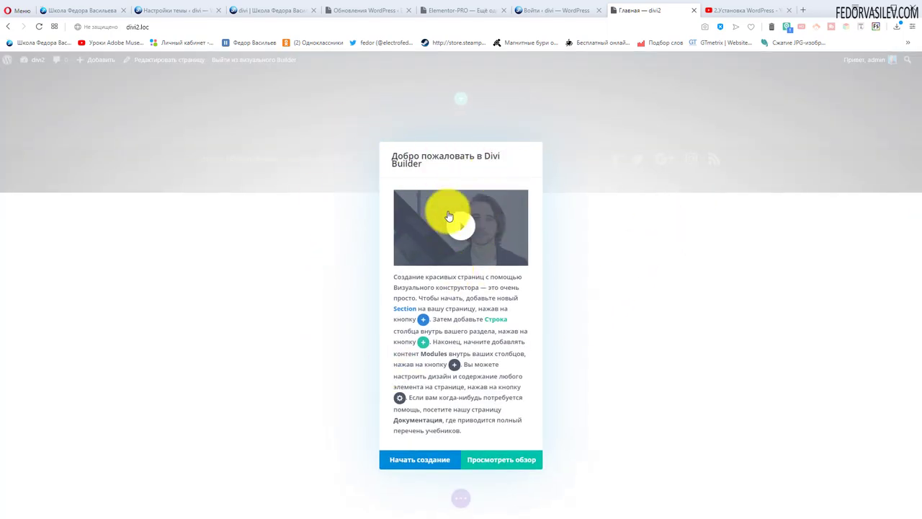
{"action": "left_click", "coordinate": [421, 461]}
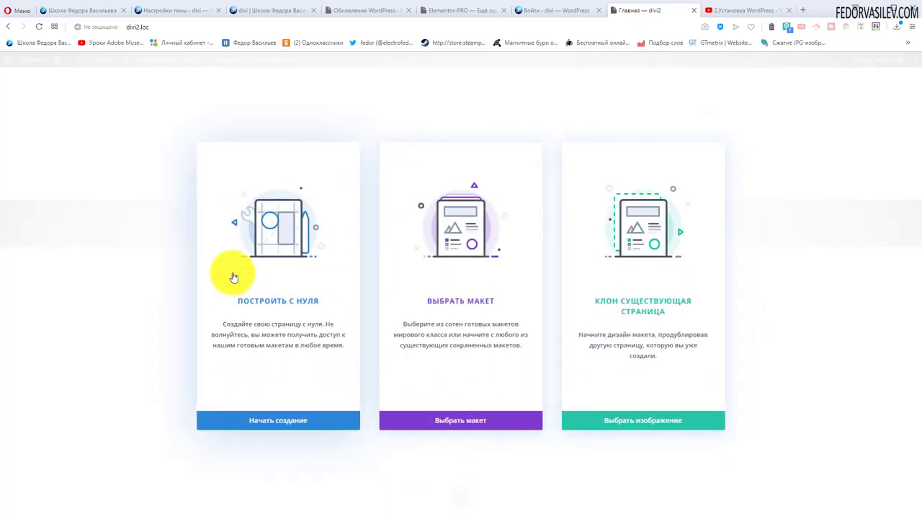
- Look at the library of premade layouts, close it, and choose to build the page from scratch
{"action": "left_click", "coordinate": [467, 236]}
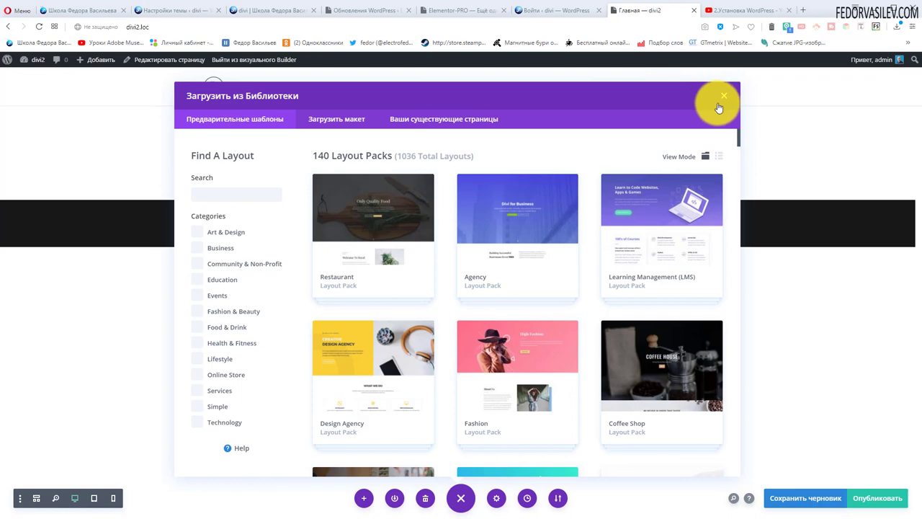
{"action": "left_click", "coordinate": [725, 98]}
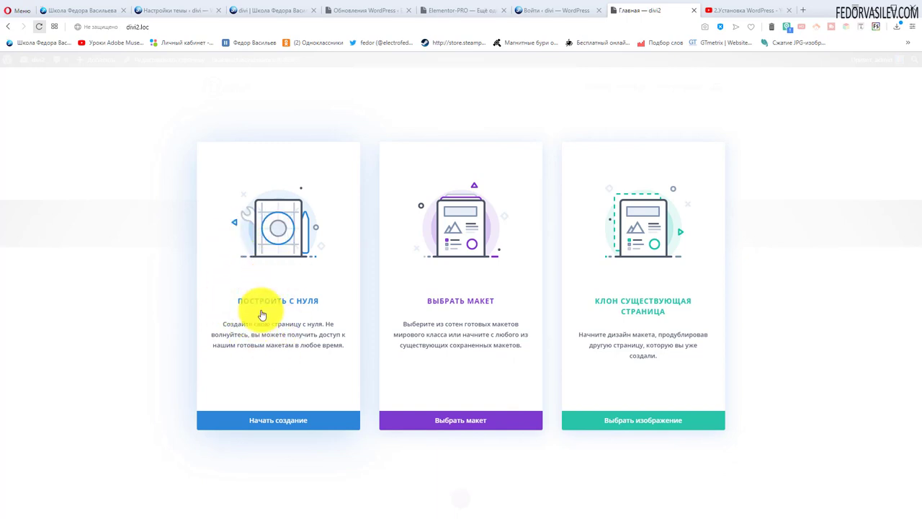
{"action": "left_click", "coordinate": [286, 234]}
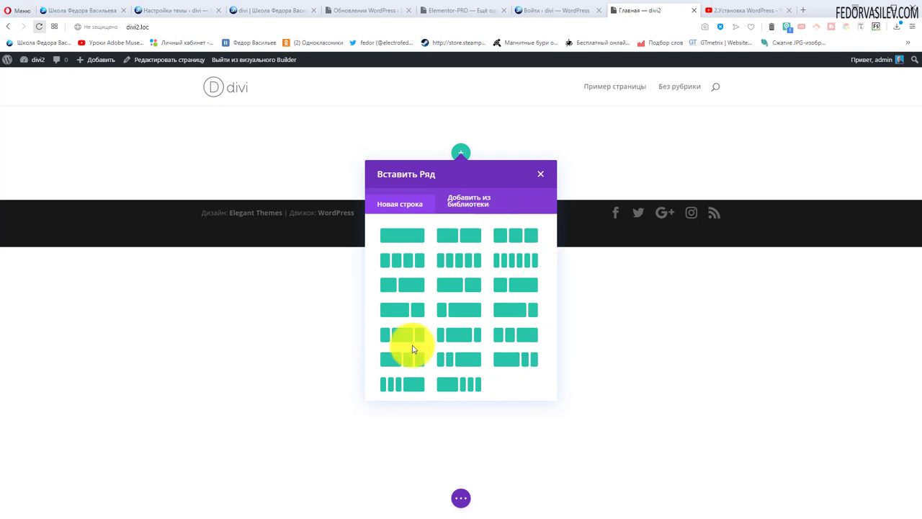
- Switch to the finished Divi example site and examine its home page sections, from the hero banner to the footer contact form
{"action": "key", "text": "ctrl+Tab"}
{"action": "scroll", "coordinate": [232, 153], "scroll_direction": "up", "scroll_amount": 5}
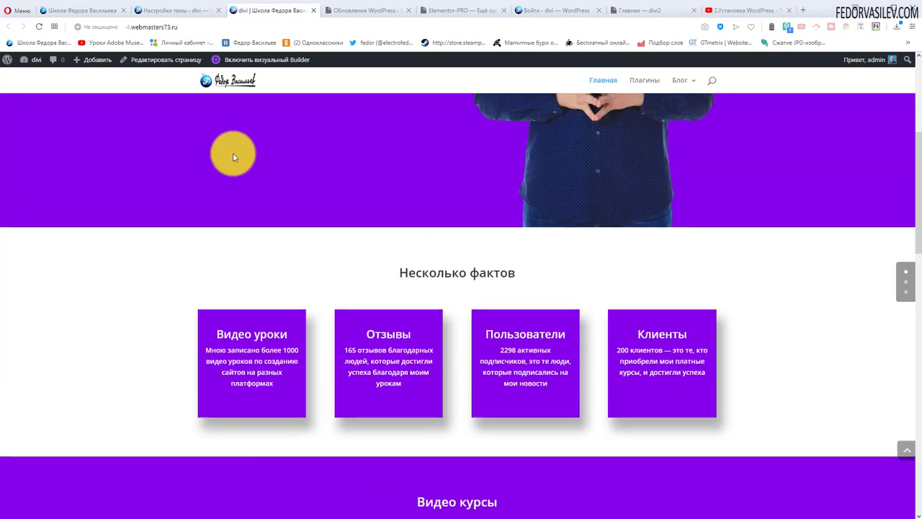
{"action": "scroll", "coordinate": [233, 157], "scroll_direction": "up", "scroll_amount": 4}
{"action": "scroll", "coordinate": [159, 237], "scroll_direction": "down", "scroll_amount": 10}
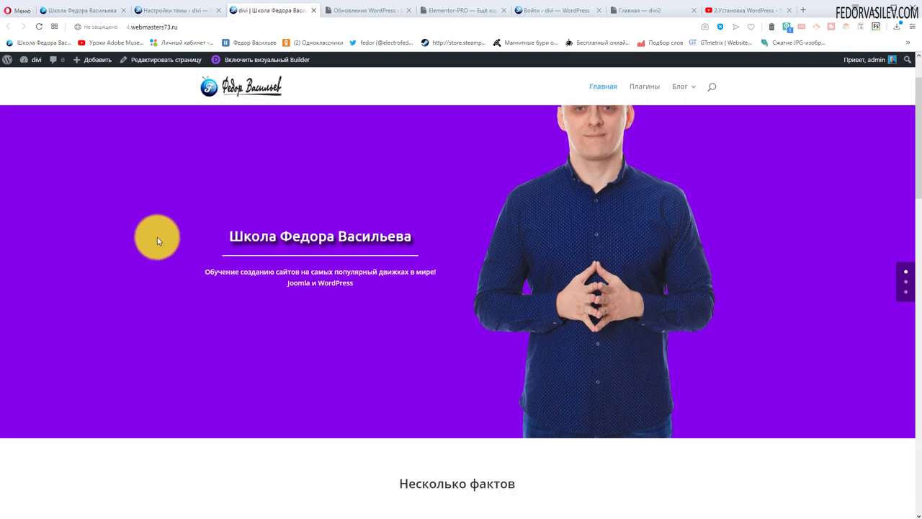
{"action": "scroll", "coordinate": [150, 225], "scroll_direction": "down", "scroll_amount": 8}
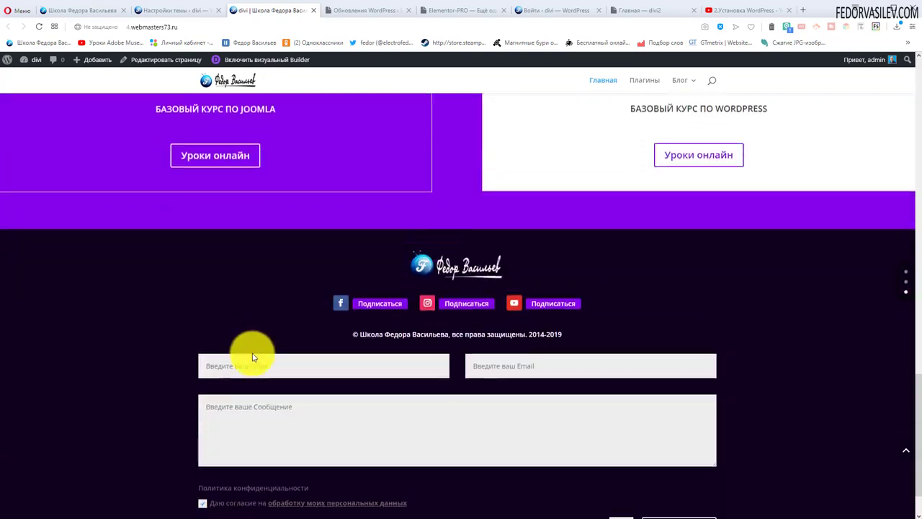
{"action": "scroll", "coordinate": [248, 351], "scroll_direction": "up", "scroll_amount": 6}
{"action": "scroll", "coordinate": [252, 351], "scroll_direction": "up", "scroll_amount": 8}
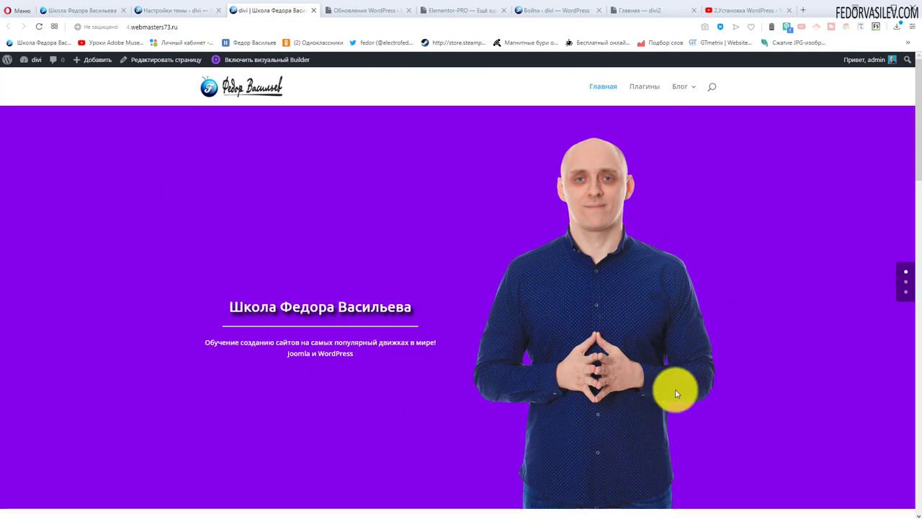
{"action": "scroll", "coordinate": [600, 329], "scroll_direction": "down", "scroll_amount": 2}
{"action": "scroll", "coordinate": [524, 115], "scroll_direction": "up", "scroll_amount": 2}
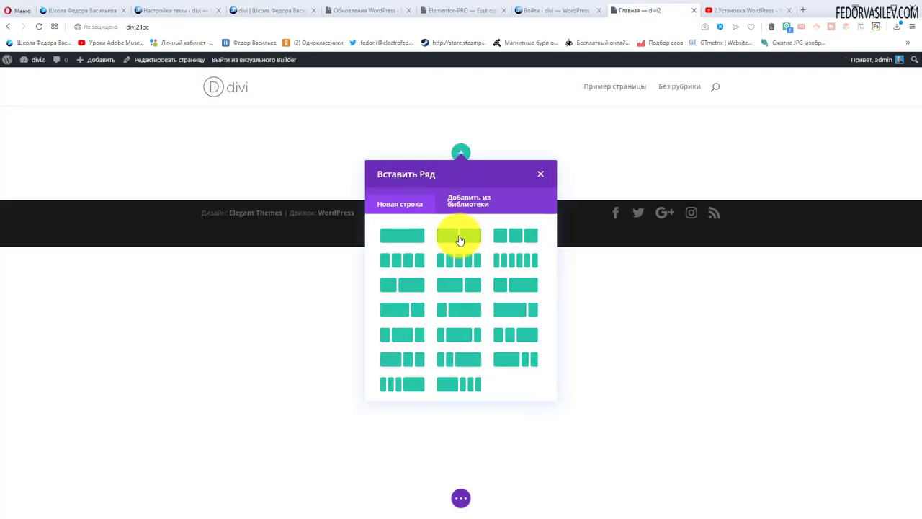
- Check the library for saved rows, and insert a new single-column row into the page's section
{"action": "left_click", "coordinate": [470, 197]}
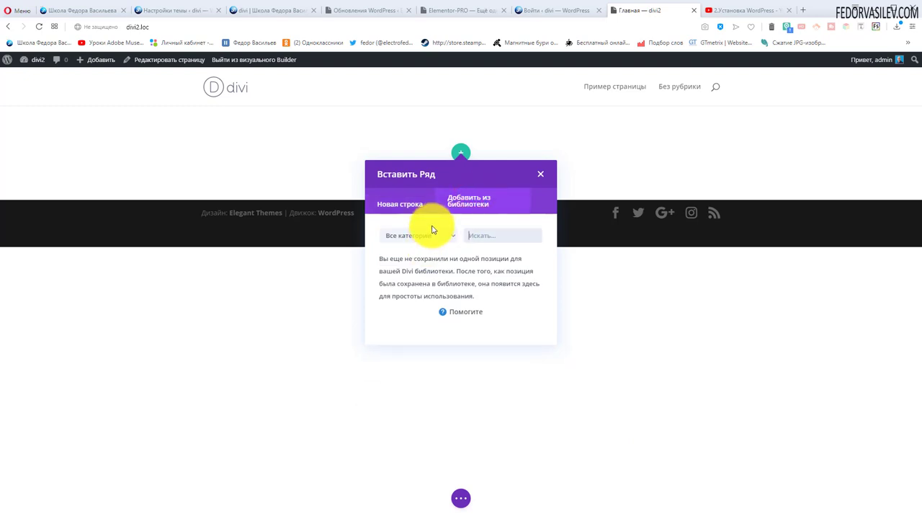
{"action": "left_click", "coordinate": [389, 204]}
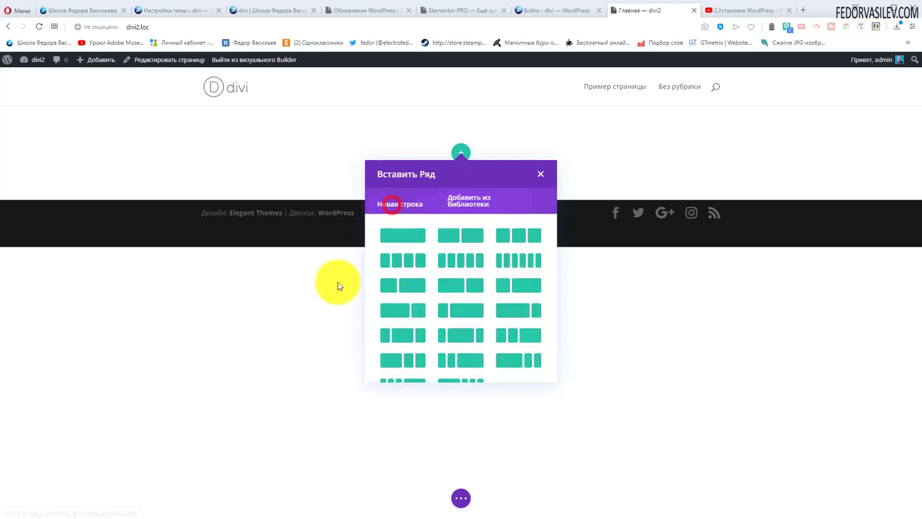
{"action": "left_click", "coordinate": [401, 240]}
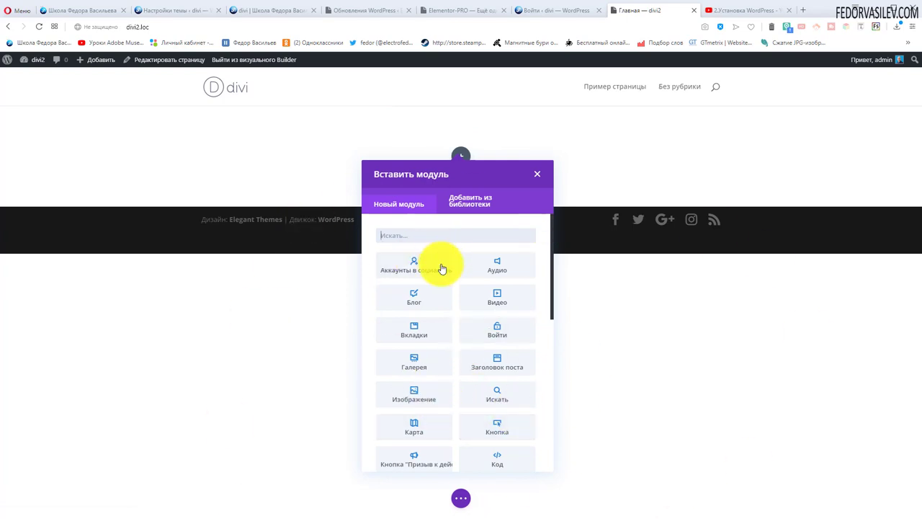
- Examine the full list of modules available for the new row and close it without inserting one
{"action": "scroll", "coordinate": [480, 288], "scroll_direction": "down", "scroll_amount": 5}
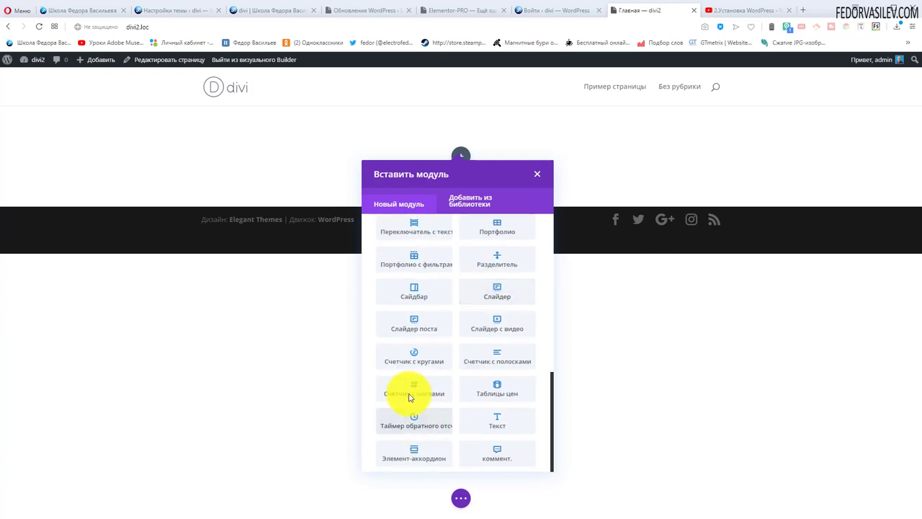
{"action": "scroll", "coordinate": [426, 321], "scroll_direction": "up", "scroll_amount": 5}
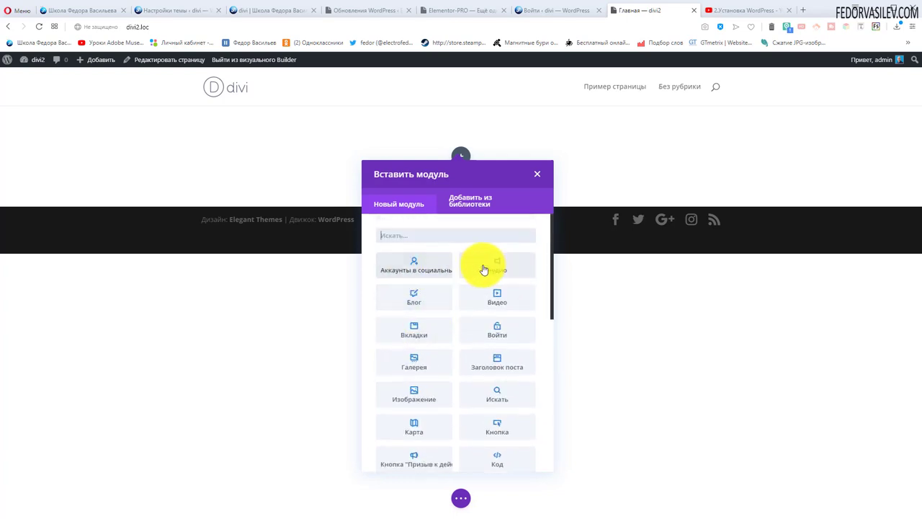
{"action": "scroll", "coordinate": [484, 270], "scroll_direction": "down", "scroll_amount": 5}
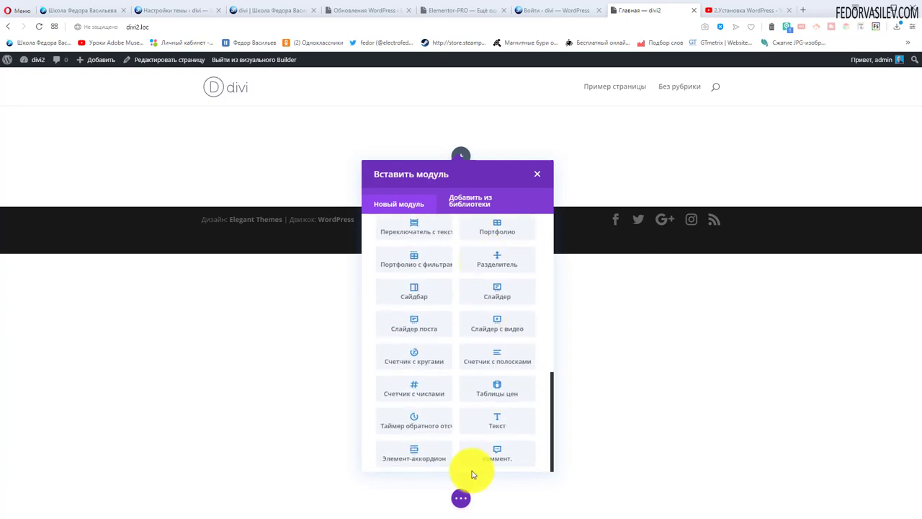
{"action": "scroll", "coordinate": [450, 364], "scroll_direction": "up", "scroll_amount": 4}
{"action": "scroll", "coordinate": [460, 363], "scroll_direction": "up", "scroll_amount": 2}
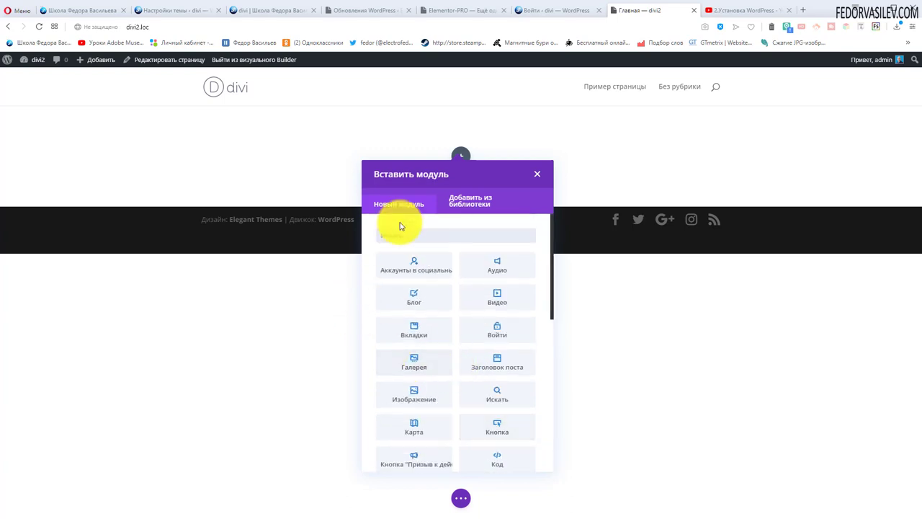
{"action": "scroll", "coordinate": [430, 314], "scroll_direction": "down", "scroll_amount": 10}
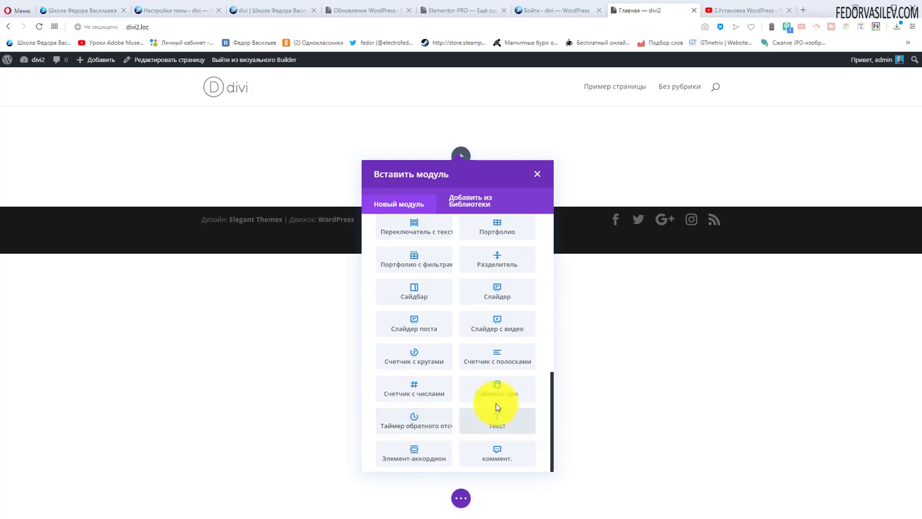
{"action": "scroll", "coordinate": [494, 401], "scroll_direction": "up", "scroll_amount": 10}
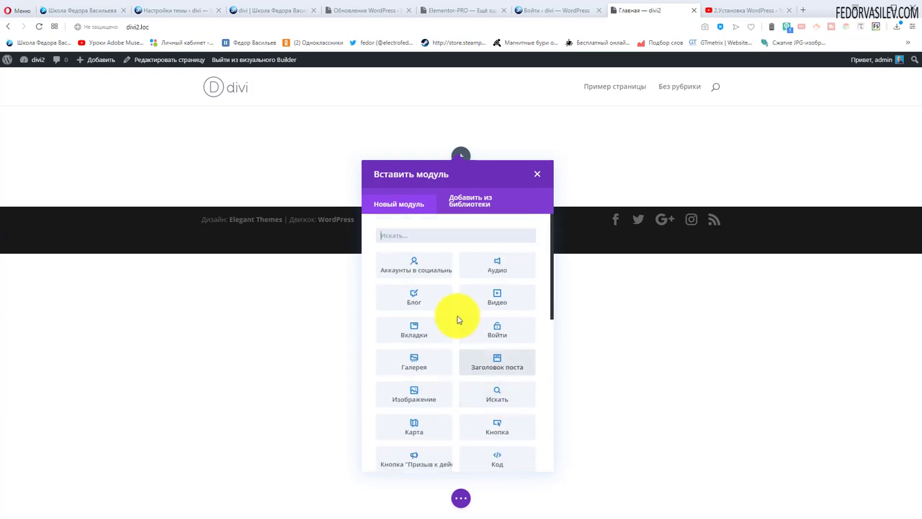
{"action": "left_click", "coordinate": [534, 182]}
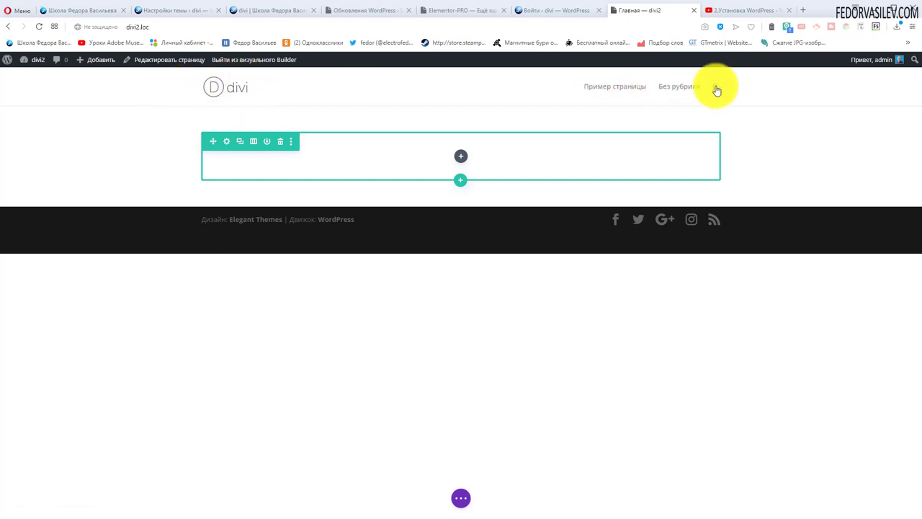
- Expand the builder's page controls, look through the layout library's premade and saved layouts, and close it
{"action": "mouse_move", "coordinate": [480, 206]}
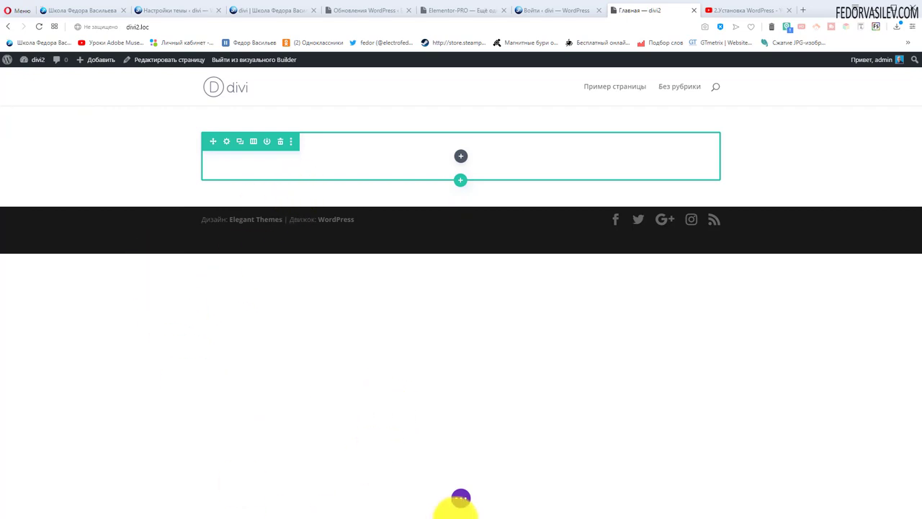
{"action": "left_click", "coordinate": [460, 500]}
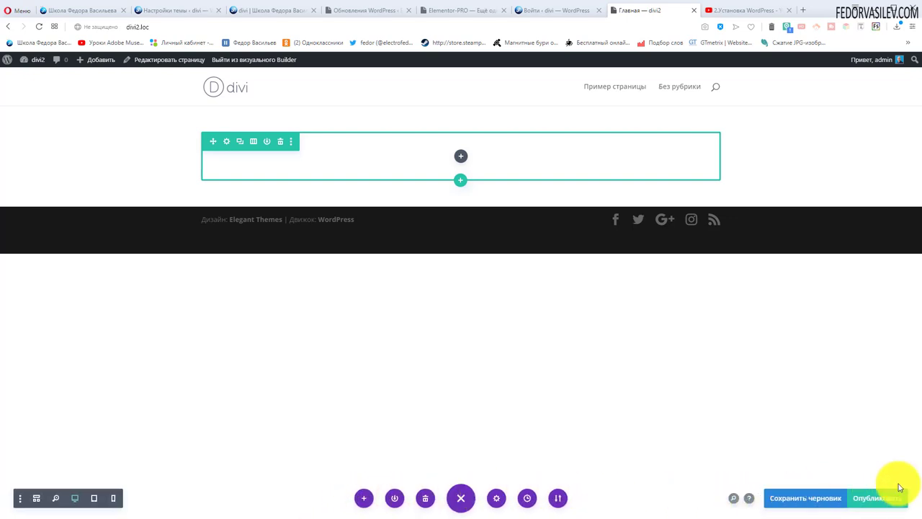
{"action": "left_click", "coordinate": [457, 499]}
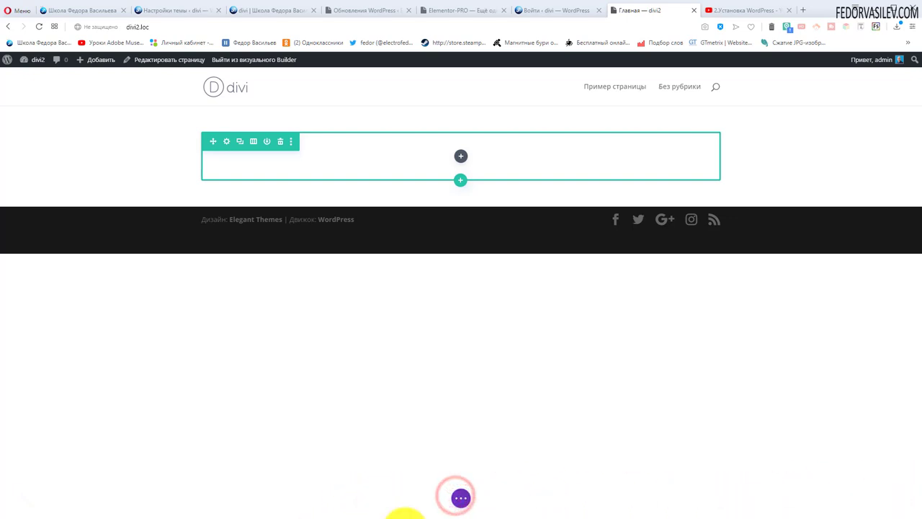
{"action": "left_click", "coordinate": [462, 501]}
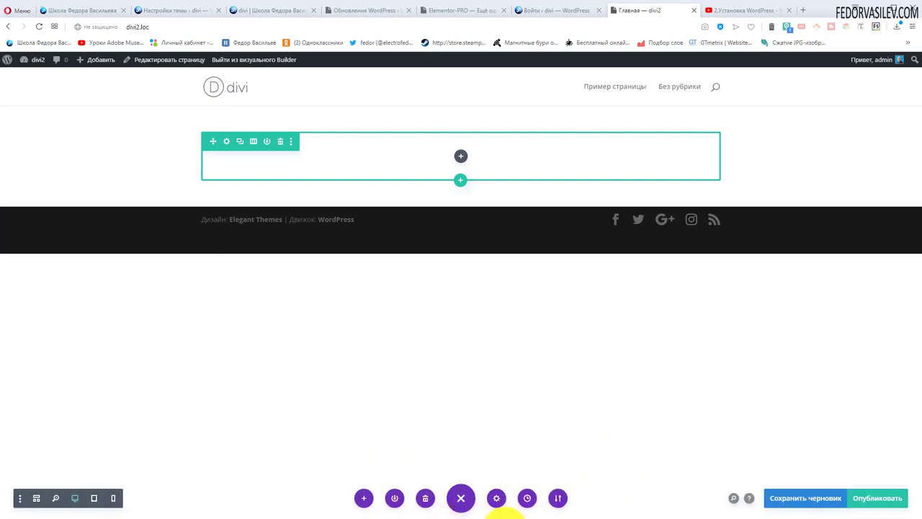
{"action": "left_click", "coordinate": [365, 503]}
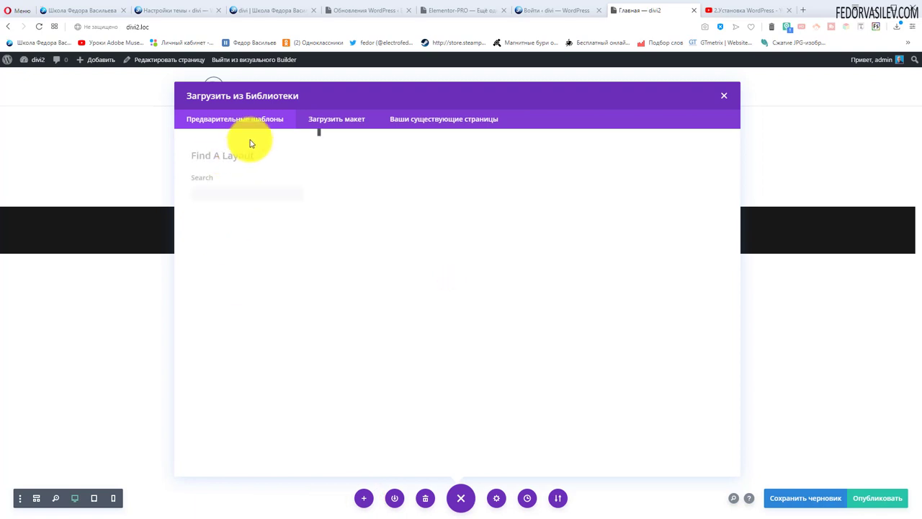
{"action": "left_click", "coordinate": [315, 123]}
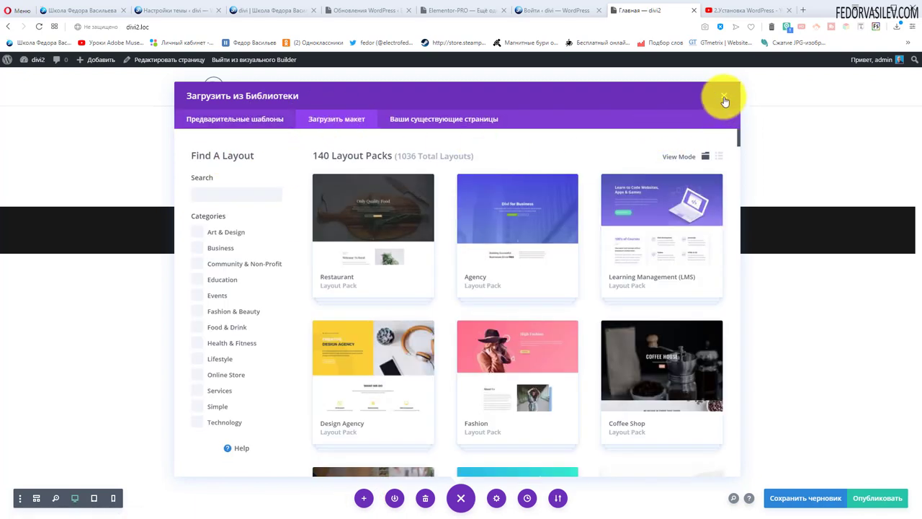
{"action": "left_click", "coordinate": [723, 99]}
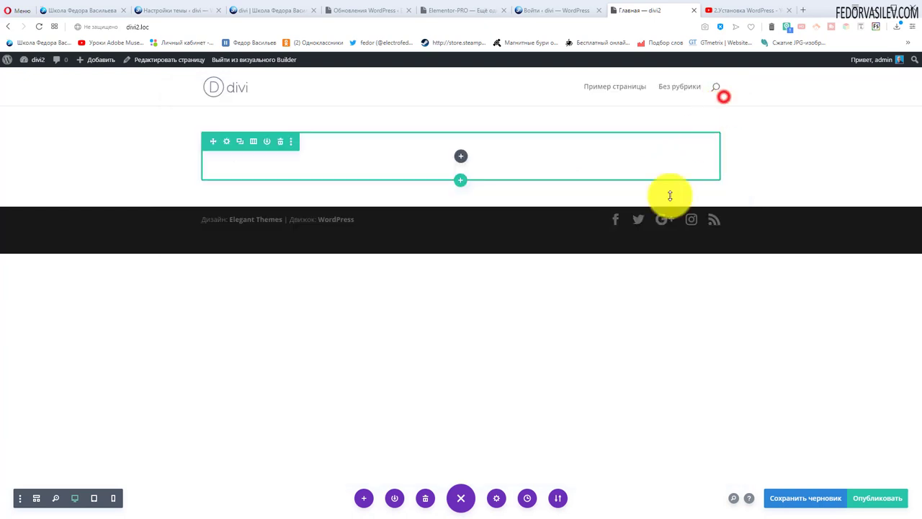
- Look at the options for saving the page to the Divi library, including template name and new category, and close them
{"action": "left_click", "coordinate": [396, 499]}
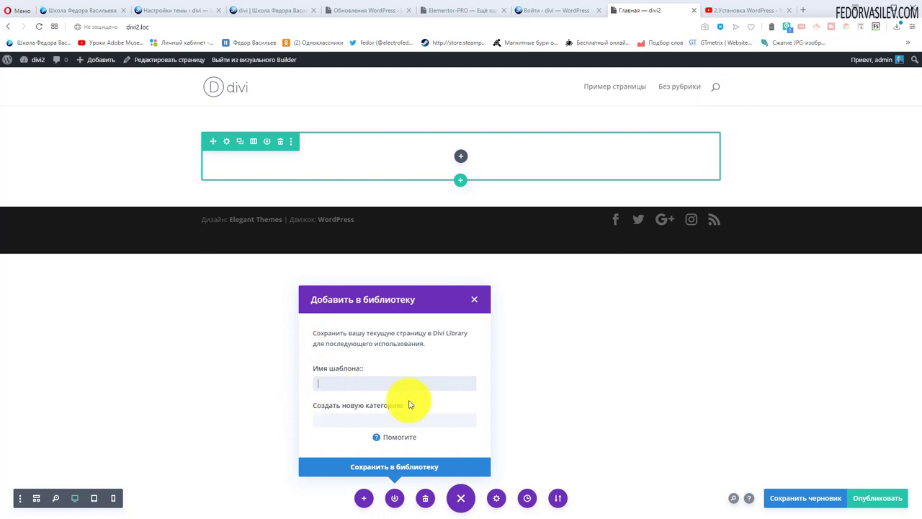
{"action": "left_click", "coordinate": [390, 420]}
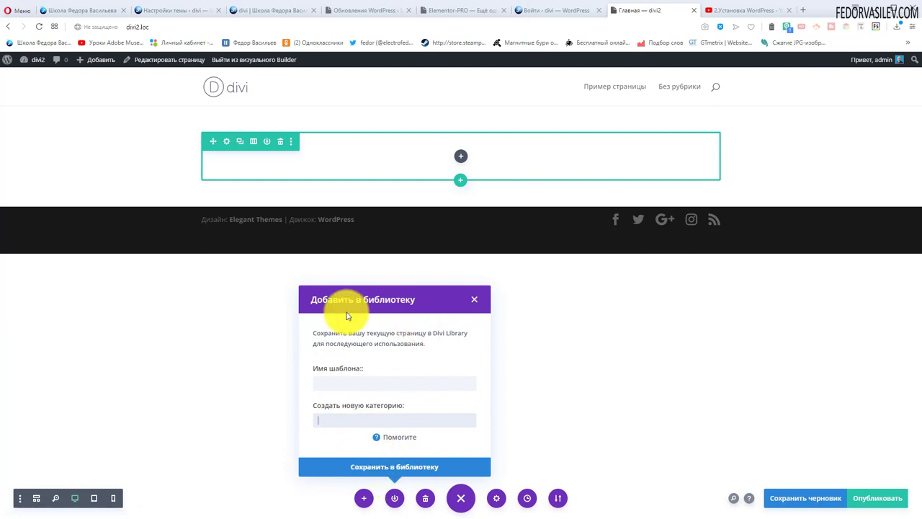
{"action": "left_click", "coordinate": [475, 300]}
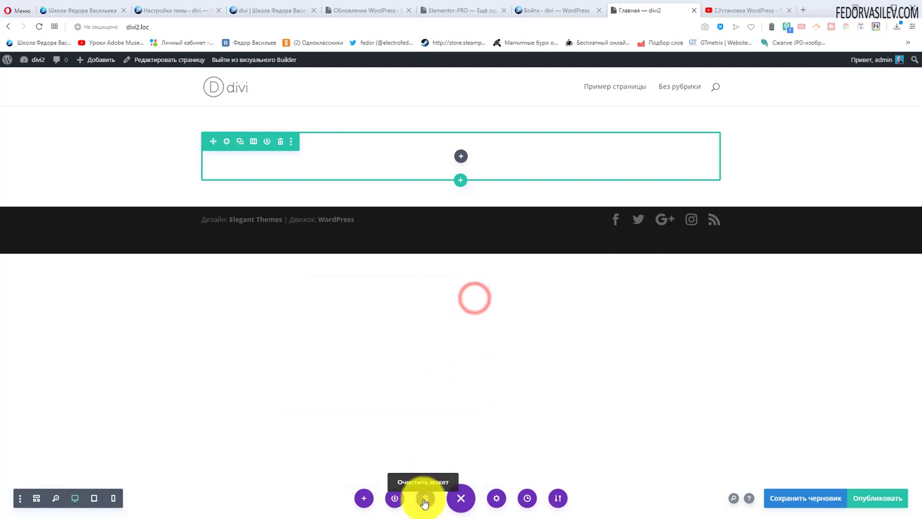
- Open the page settings, move their window away from the page's edge, and slightly enlarge it
{"action": "left_click", "coordinate": [496, 502]}
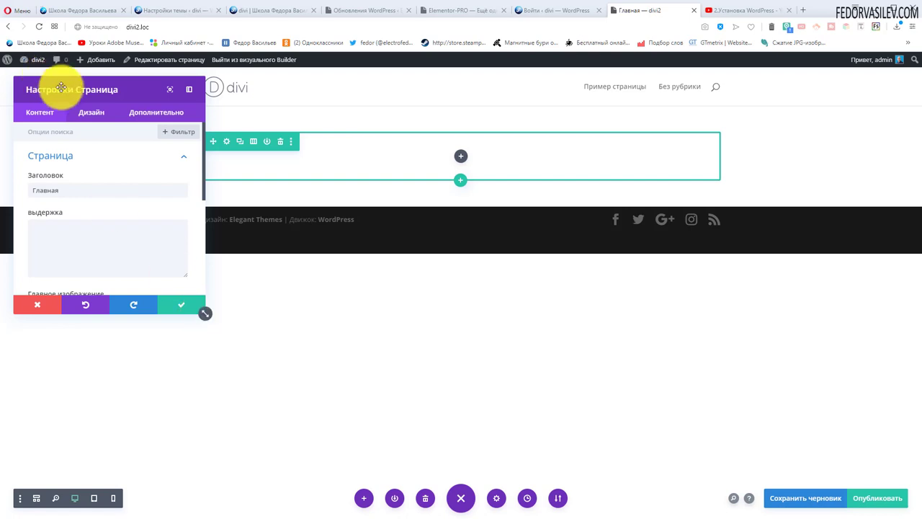
{"action": "left_click_drag", "start_coordinate": [62, 90], "coordinate": [98, 103]}
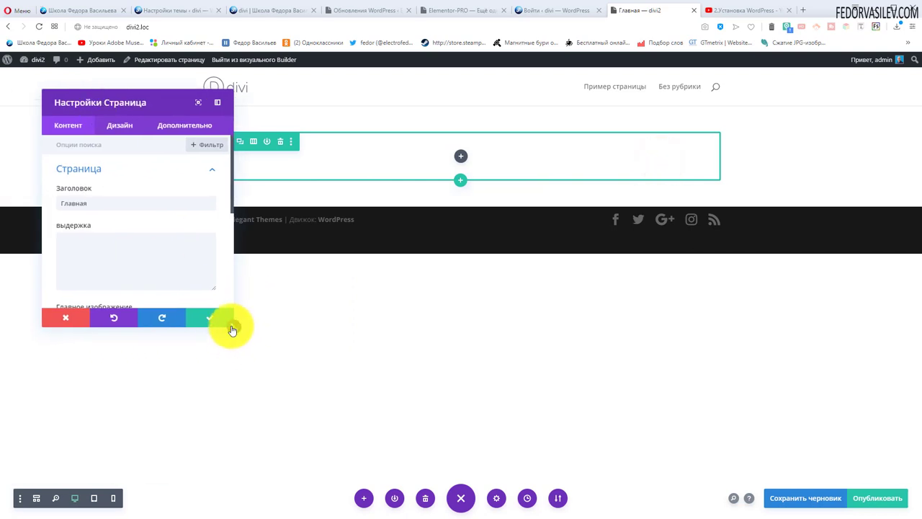
{"action": "mouse_move", "coordinate": [233, 327]}
{"action": "left_mouse_down"}
{"action": "mouse_move", "coordinate": [339, 384]}
{"action": "mouse_move", "coordinate": [333, 439]}
{"action": "mouse_move", "coordinate": [253, 468]}
{"action": "mouse_move", "coordinate": [241, 339]}
{"action": "left_mouse_up"}
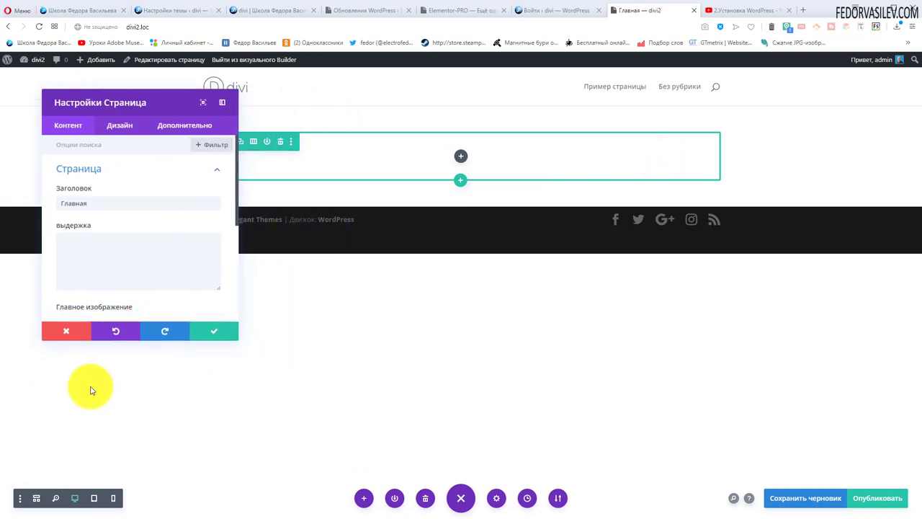
- Reopen the page settings and look through their content options, including title, excerpt and featured image, plus the design and advanced options
{"action": "left_click", "coordinate": [63, 335]}
{"action": "left_click", "coordinate": [496, 497]}
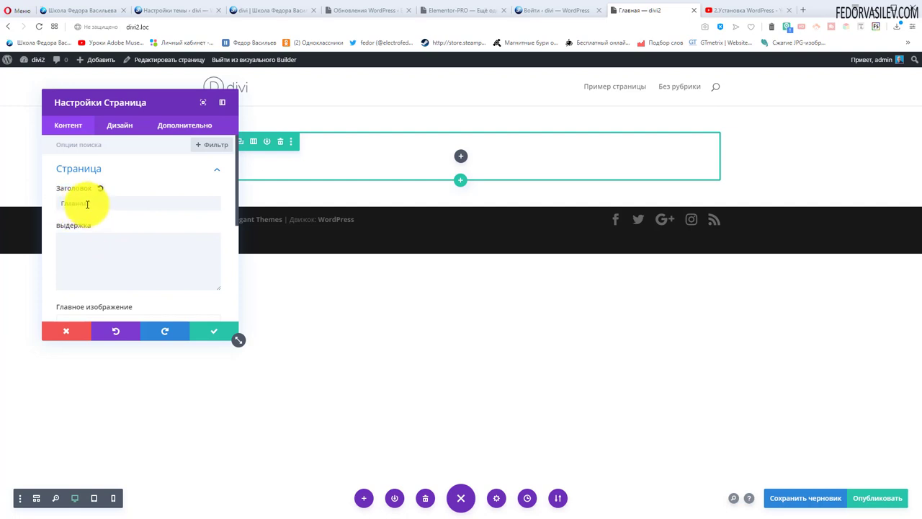
{"action": "left_click_drag", "start_coordinate": [101, 203], "coordinate": [50, 201]}
{"action": "scroll", "coordinate": [65, 230], "scroll_direction": "down", "scroll_amount": 1}
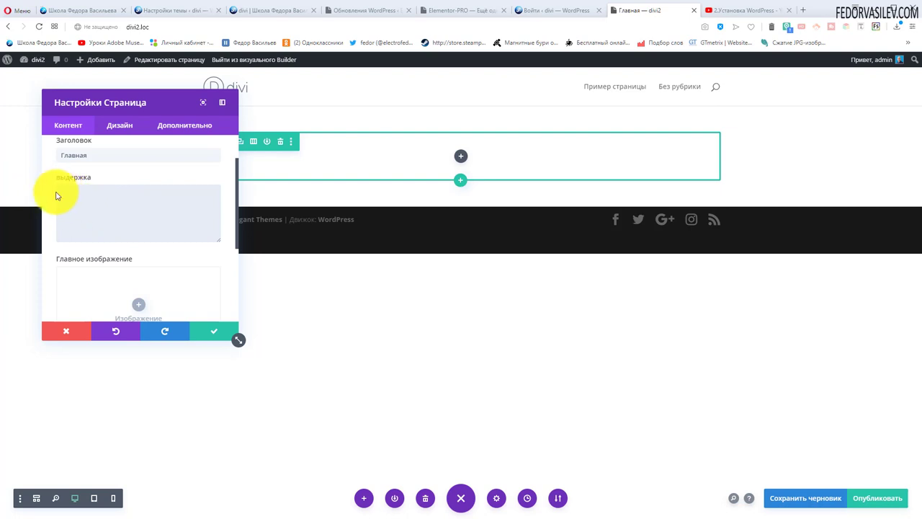
{"action": "left_click", "coordinate": [89, 174]}
{"action": "scroll", "coordinate": [79, 191], "scroll_direction": "down", "scroll_amount": 1}
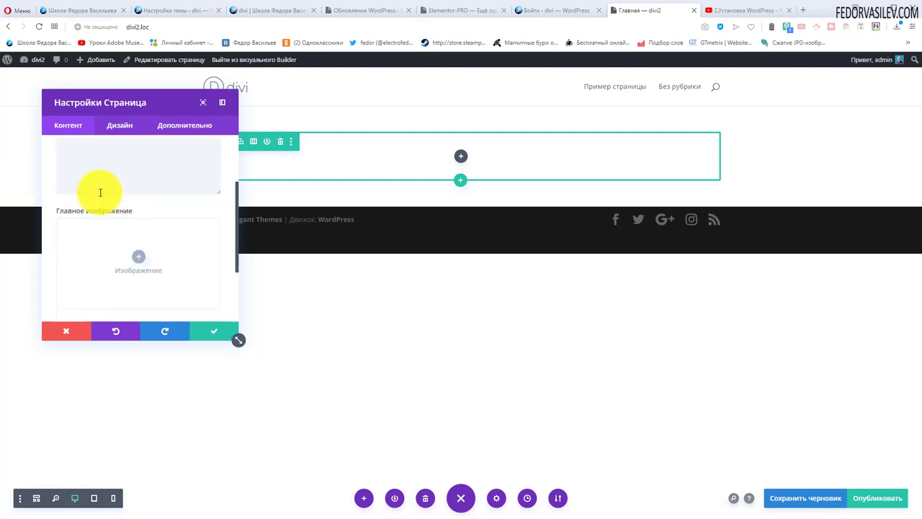
{"action": "scroll", "coordinate": [137, 224], "scroll_direction": "down", "scroll_amount": 2}
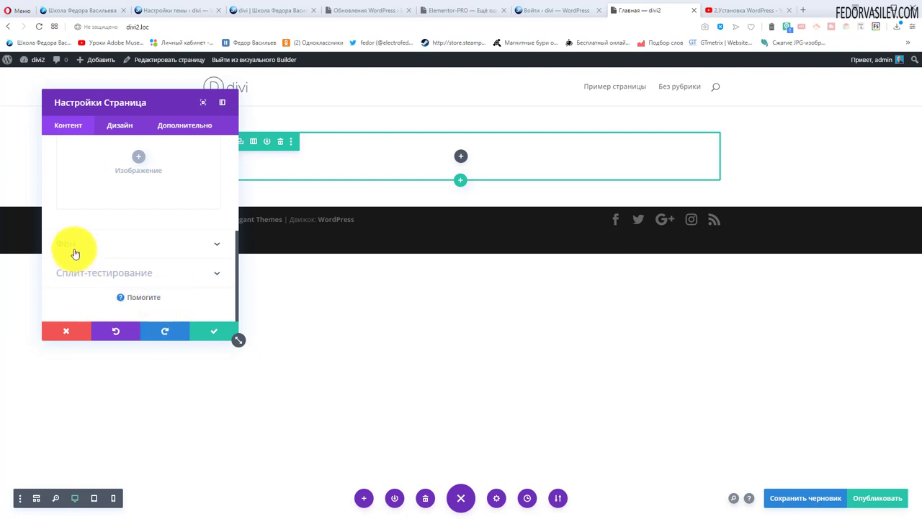
{"action": "left_click", "coordinate": [119, 126]}
{"action": "left_click", "coordinate": [185, 125]}
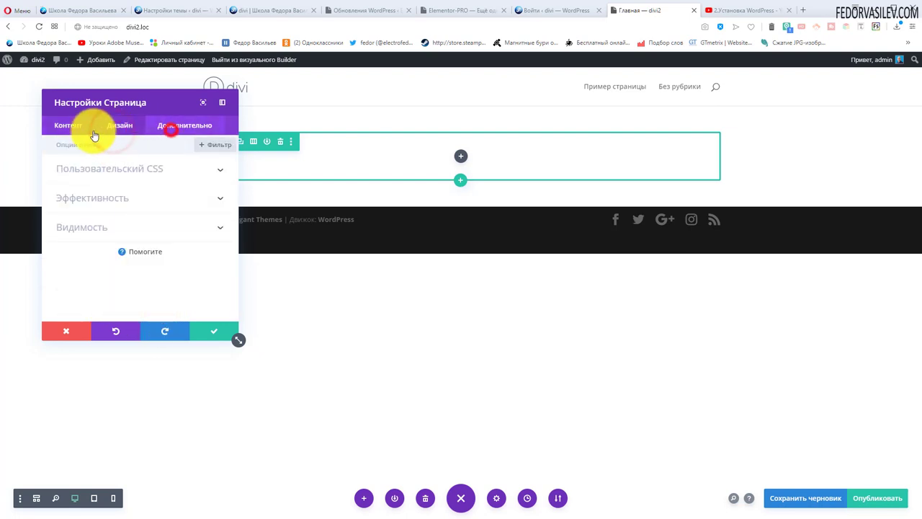
{"action": "left_click", "coordinate": [69, 125]}
- Try the page settings window in its full-screen and docked layouts, then return it to floating and close it
{"action": "left_click", "coordinate": [204, 103]}
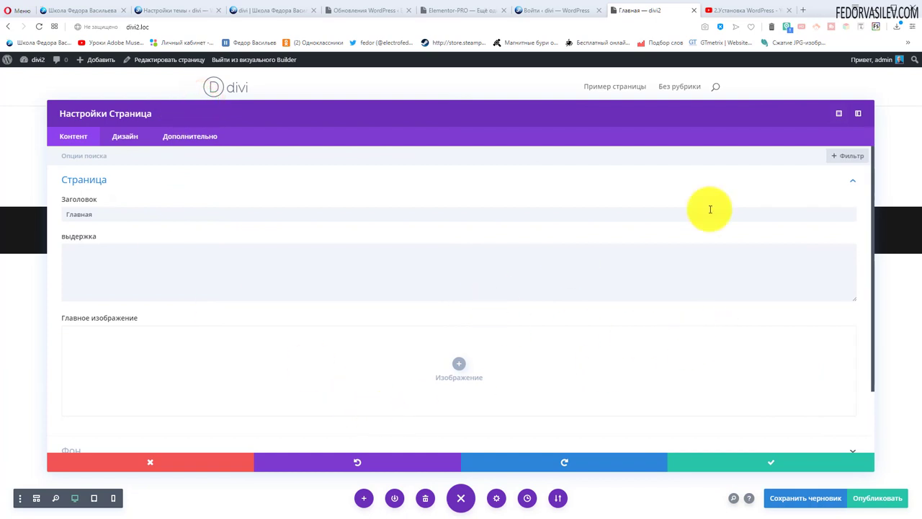
{"action": "left_click", "coordinate": [842, 117]}
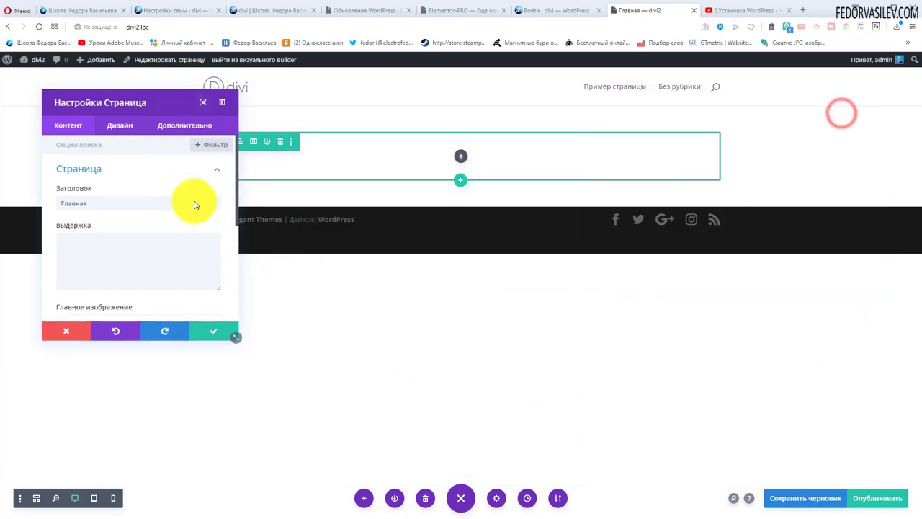
{"action": "left_click", "coordinate": [224, 107]}
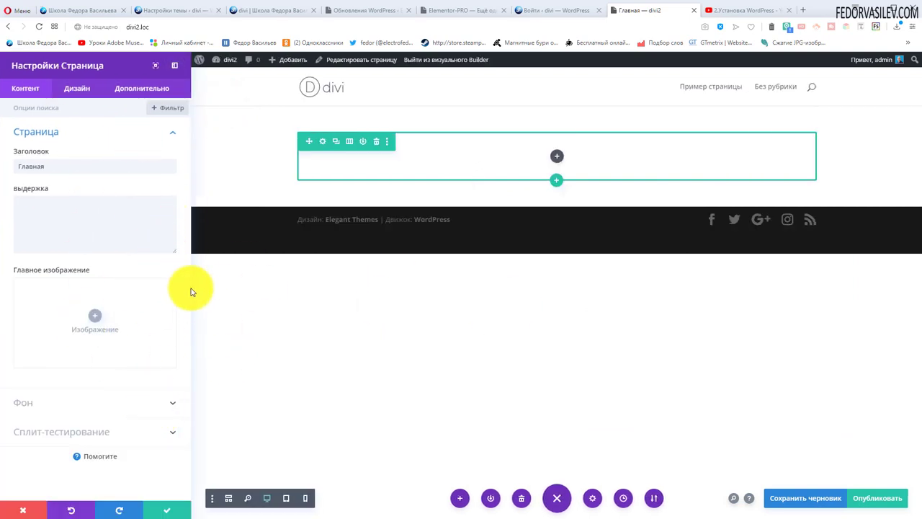
{"action": "left_click_drag", "start_coordinate": [191, 289], "coordinate": [158, 323]}
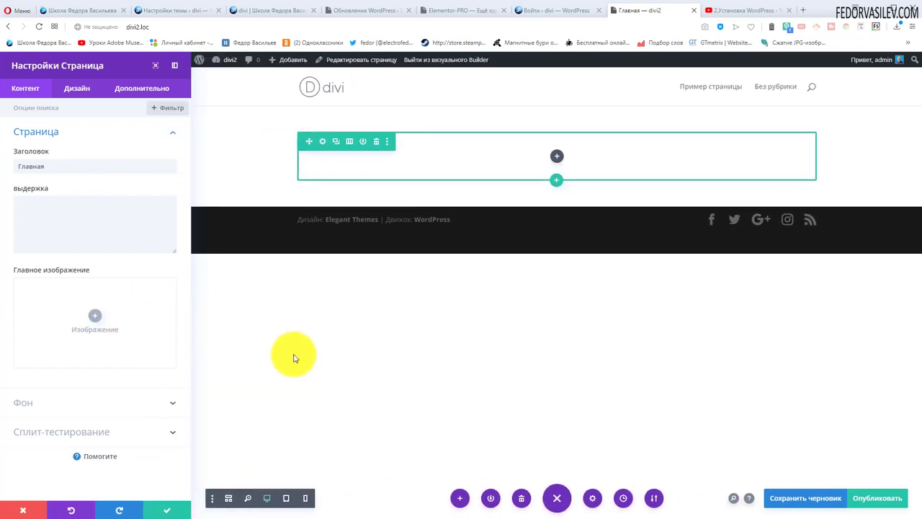
{"action": "left_click", "coordinate": [175, 69]}
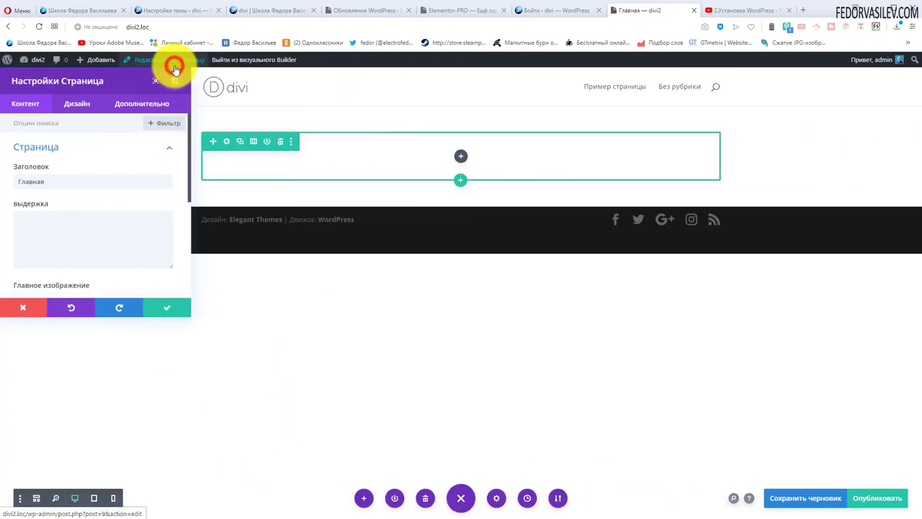
{"action": "left_click_drag", "start_coordinate": [100, 83], "coordinate": [96, 132]}
{"action": "key", "text": "Escape"}
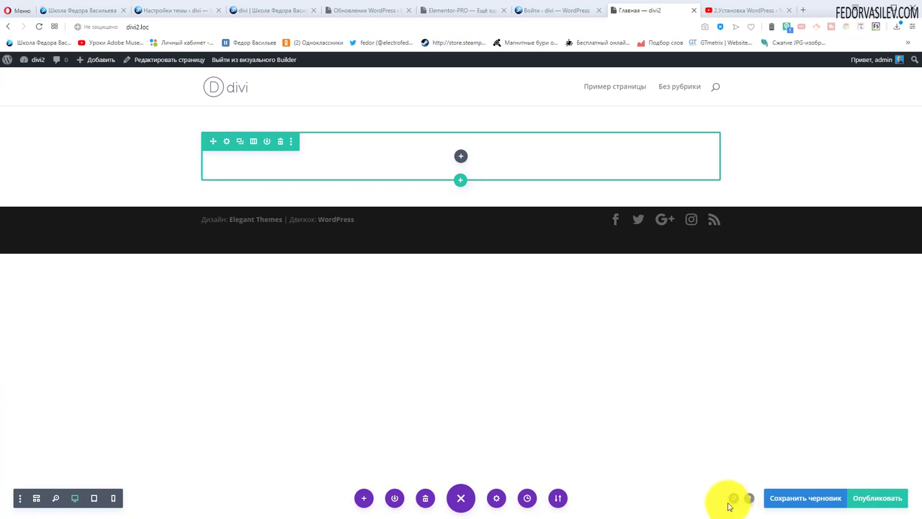
- Use the builder's quick search to go to the row "Строка", look over its settings, and discard them
{"action": "left_click", "coordinate": [734, 500]}
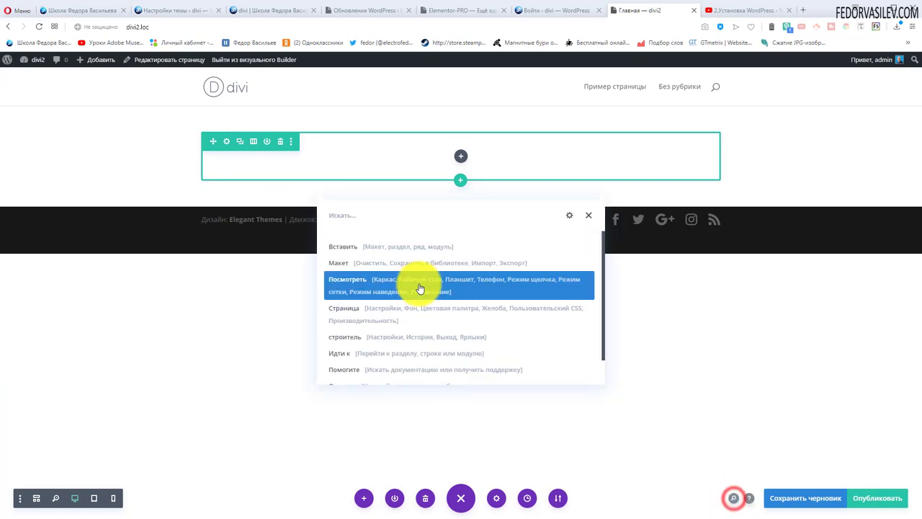
{"action": "left_click", "coordinate": [384, 262]}
{"action": "left_click", "coordinate": [342, 263]}
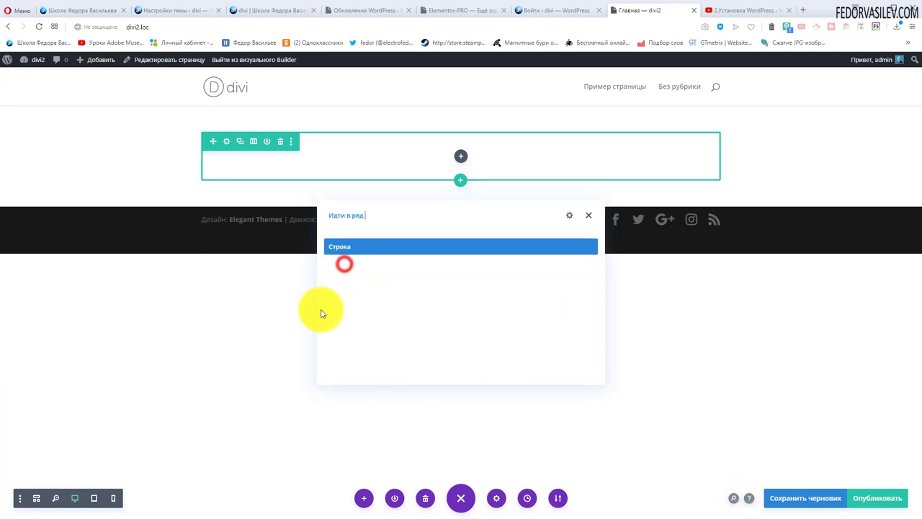
{"action": "left_click", "coordinate": [337, 246]}
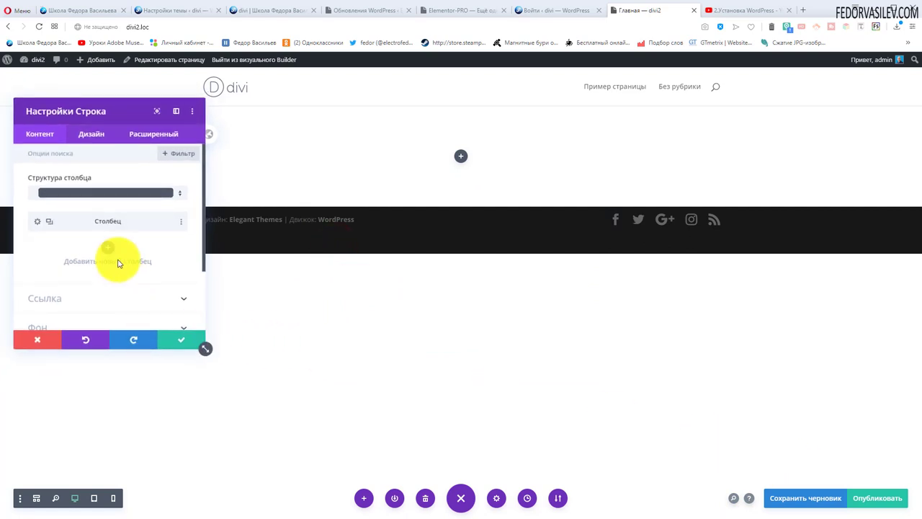
{"action": "scroll", "coordinate": [112, 279], "scroll_direction": "down", "scroll_amount": 2}
{"action": "scroll", "coordinate": [100, 263], "scroll_direction": "up", "scroll_amount": 2}
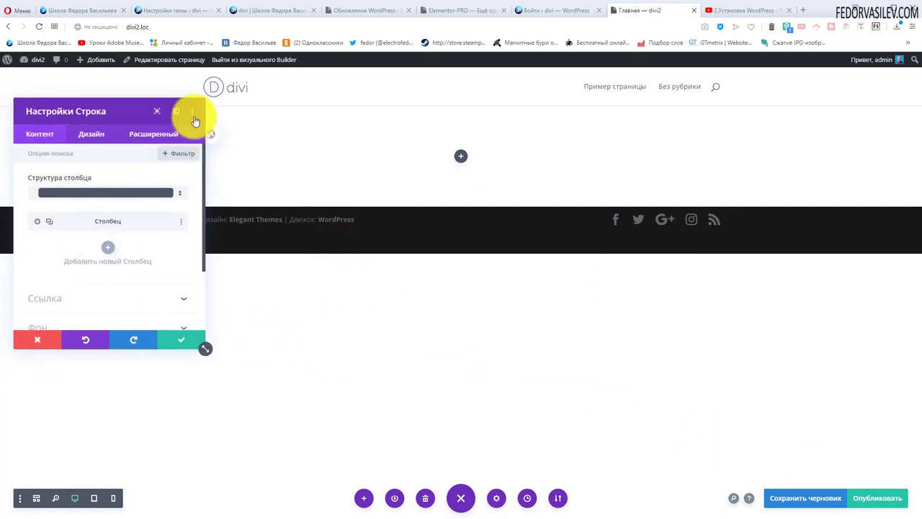
{"action": "left_click", "coordinate": [38, 339]}
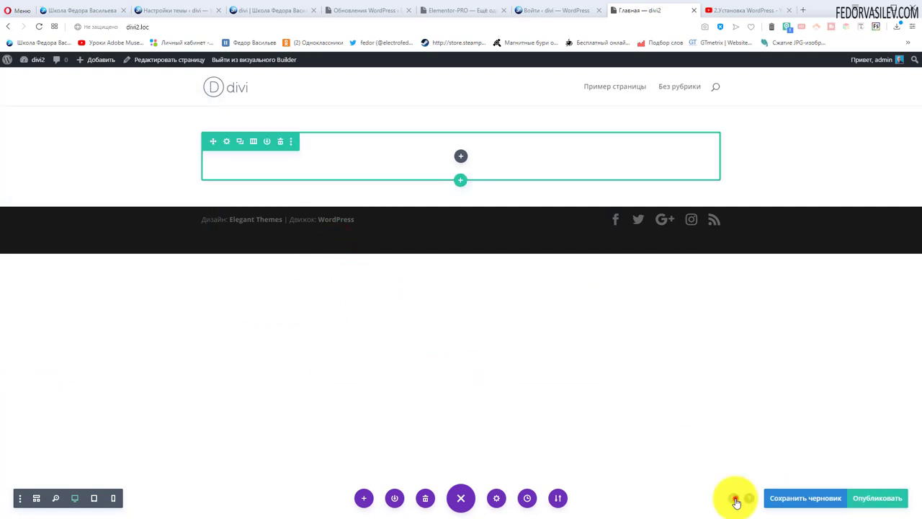
- Look over the quick search's command list and the Divi Builder helper's video tutorials, closing each one
{"action": "left_click", "coordinate": [733, 498]}
{"action": "scroll", "coordinate": [475, 293], "scroll_direction": "down", "scroll_amount": 1}
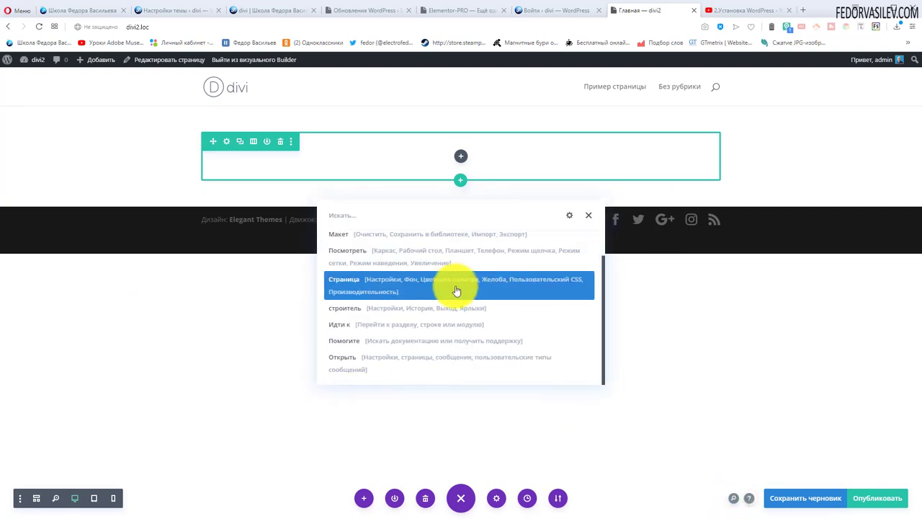
{"action": "scroll", "coordinate": [456, 290], "scroll_direction": "up", "scroll_amount": 1}
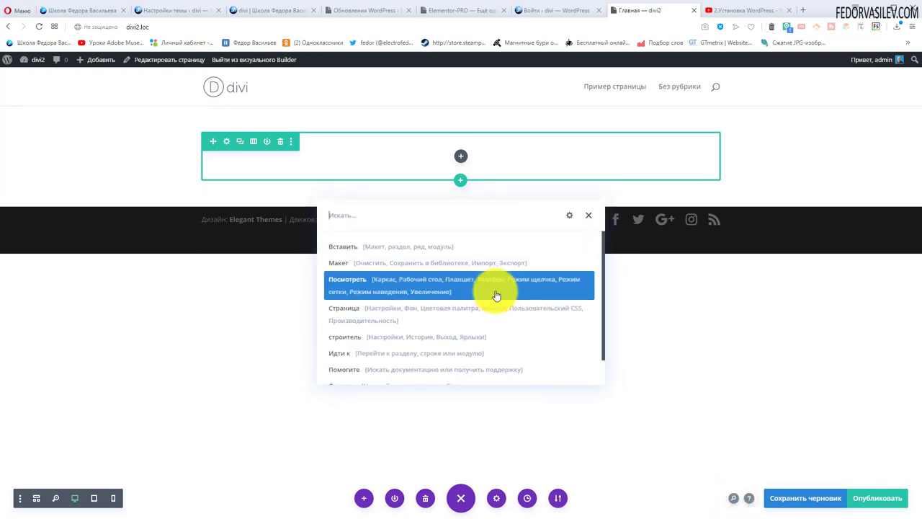
{"action": "scroll", "coordinate": [432, 323], "scroll_direction": "down", "scroll_amount": 1}
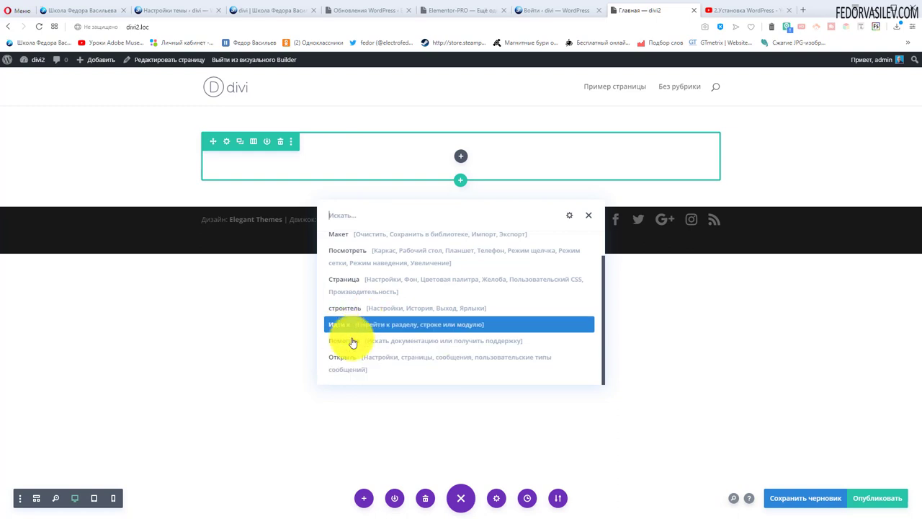
{"action": "scroll", "coordinate": [349, 339], "scroll_direction": "up", "scroll_amount": 1}
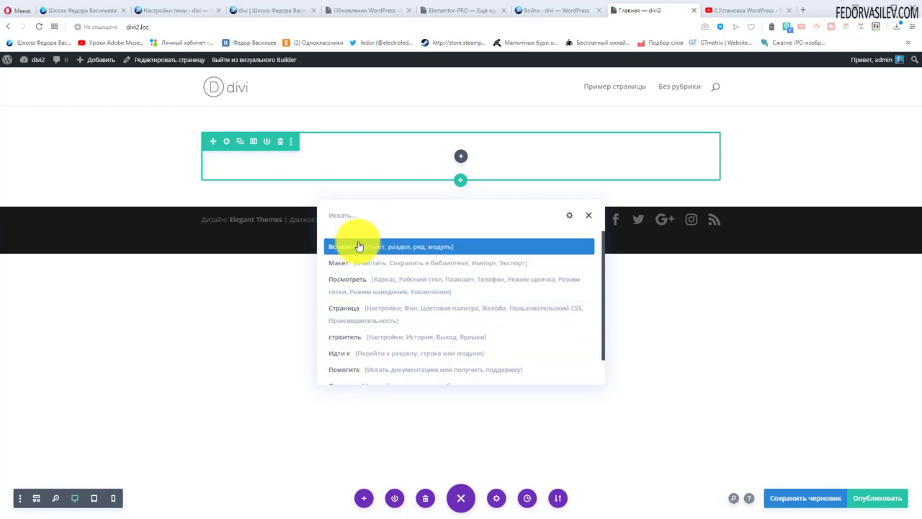
{"action": "left_click", "coordinate": [591, 216]}
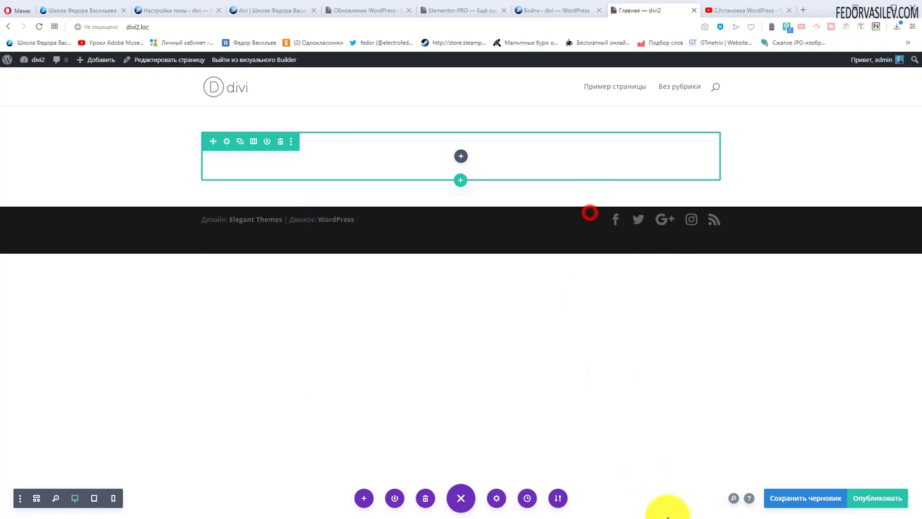
{"action": "left_click", "coordinate": [748, 498]}
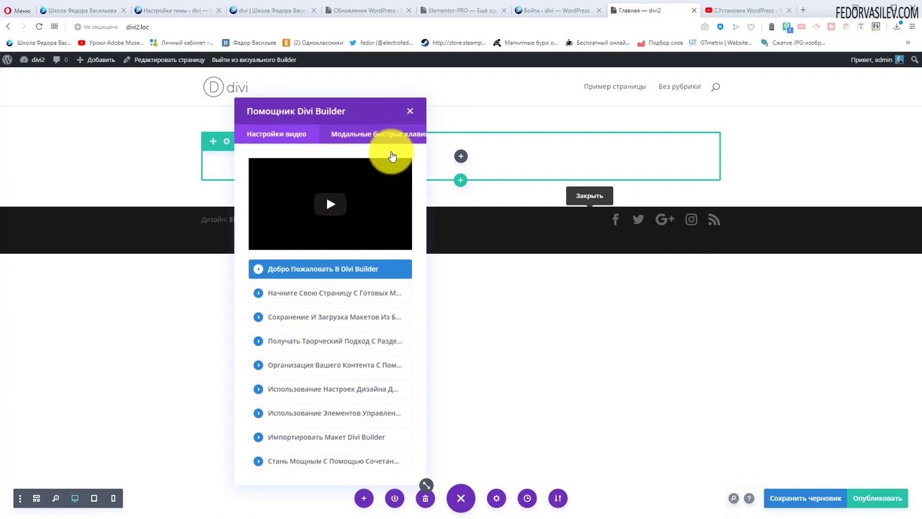
{"action": "left_click", "coordinate": [409, 113]}
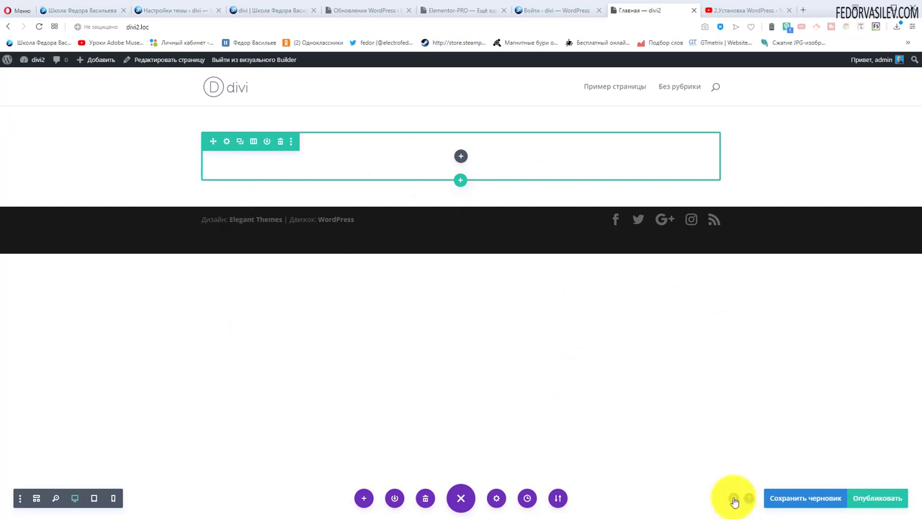
- Collapse and expand the builder's page controls repeatedly, leaving them expanded
{"action": "left_click", "coordinate": [461, 497]}
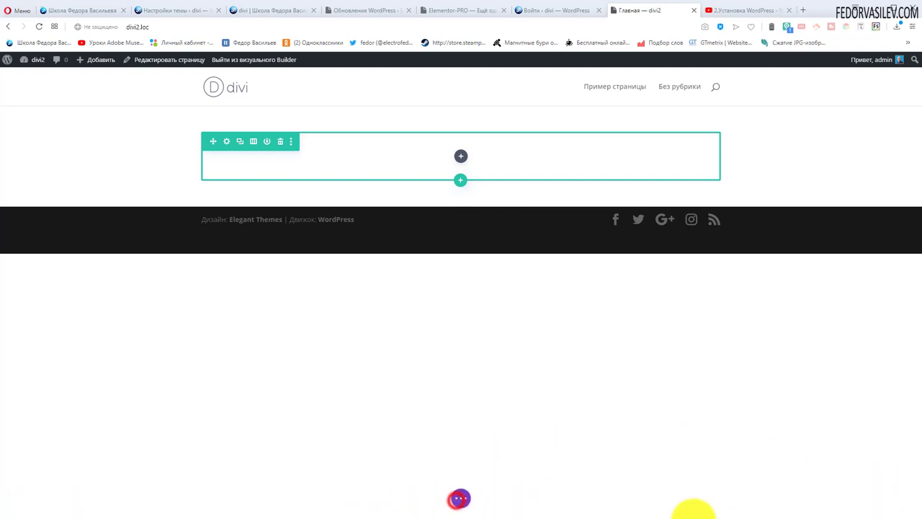
{"action": "left_click", "coordinate": [457, 498]}
{"action": "left_click", "coordinate": [458, 504]}
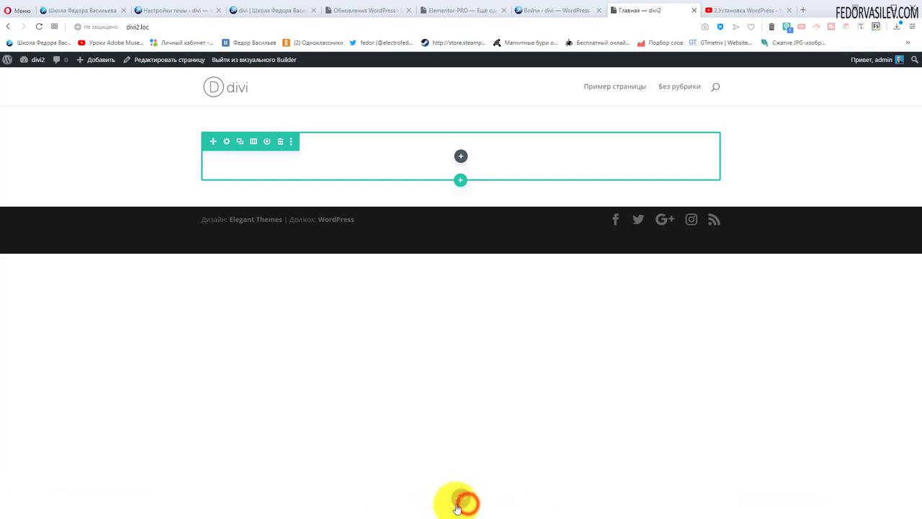
{"action": "left_click", "coordinate": [458, 504]}
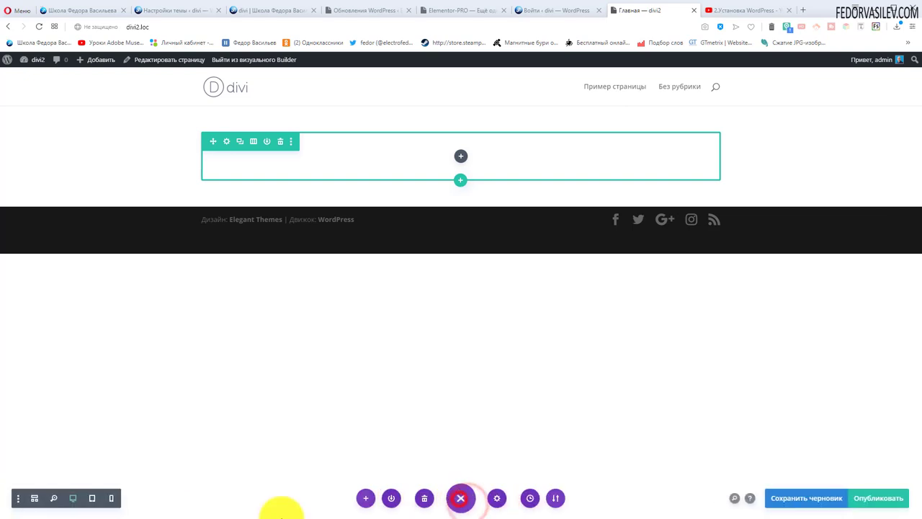
- Preview the page at phone and tablet sizes, and return to the desktop view
{"action": "left_click", "coordinate": [114, 498]}
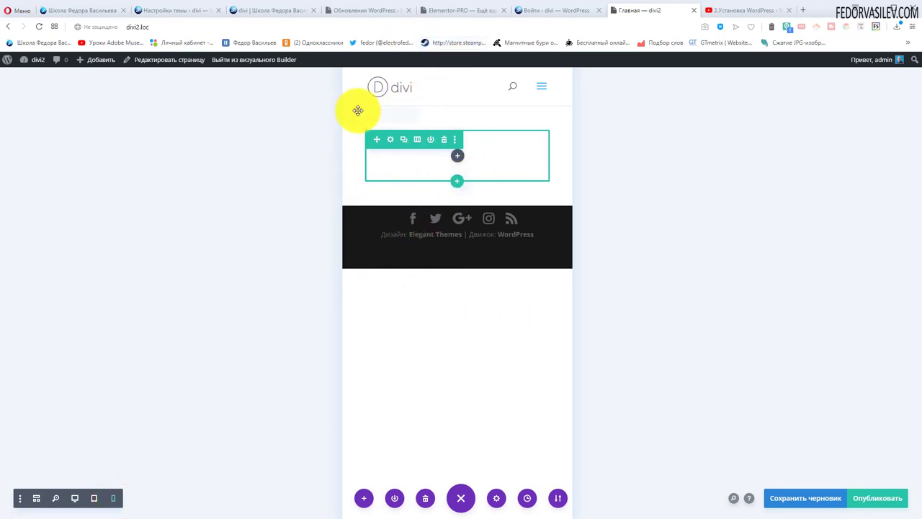
{"action": "key", "text": "ctrl+s"}
{"action": "left_click", "coordinate": [93, 502]}
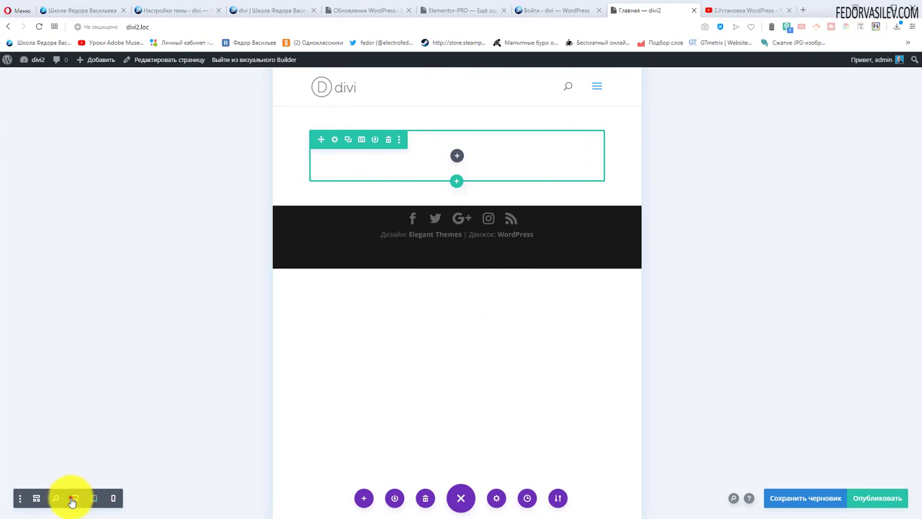
{"action": "left_click", "coordinate": [73, 499]}
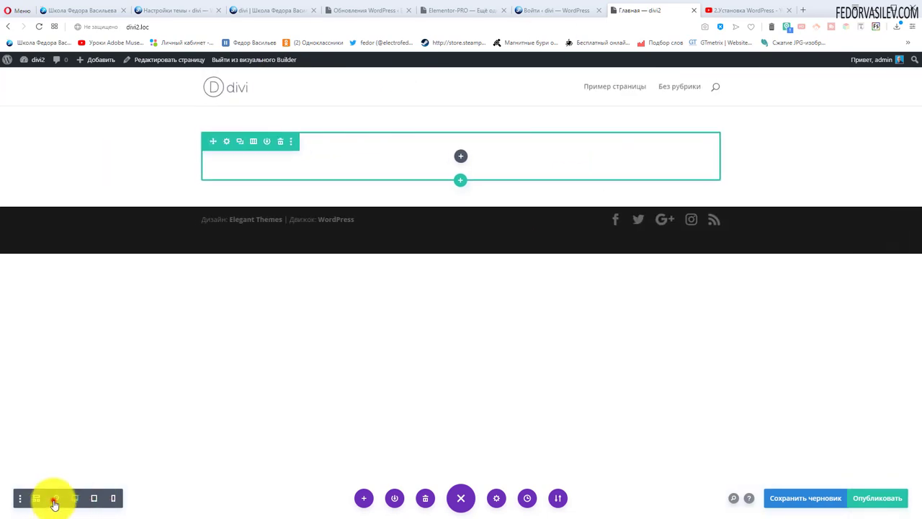
- Try the zoomed-out view of the page and restore the normal desktop view
{"action": "left_click", "coordinate": [54, 499]}
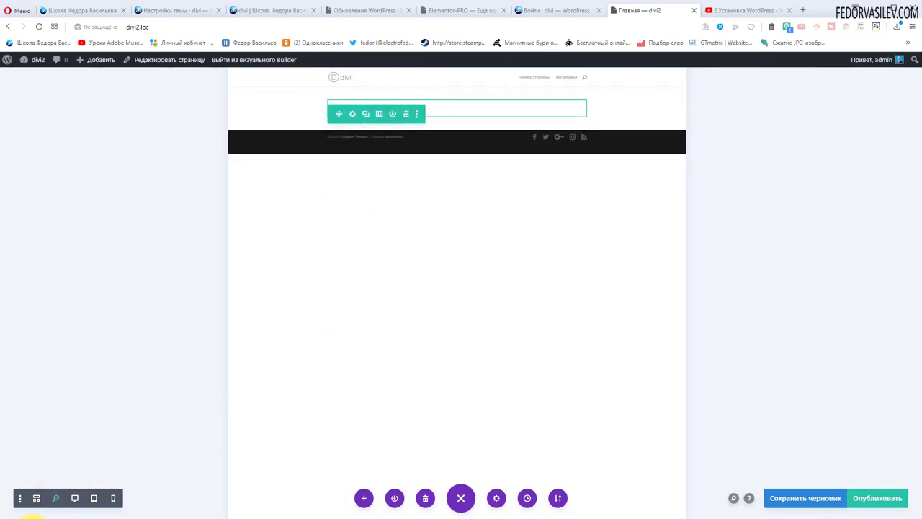
{"action": "left_click", "coordinate": [53, 502]}
{"action": "left_click", "coordinate": [53, 502]}
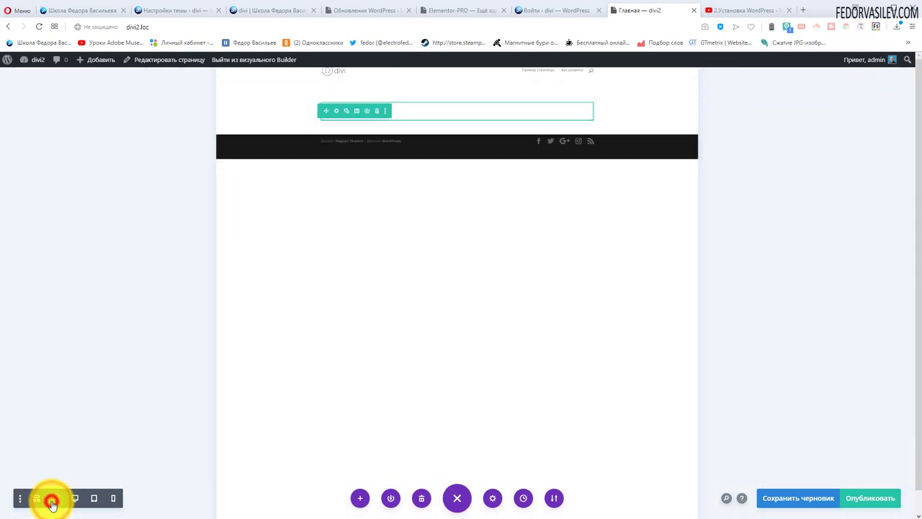
{"action": "left_click", "coordinate": [52, 502]}
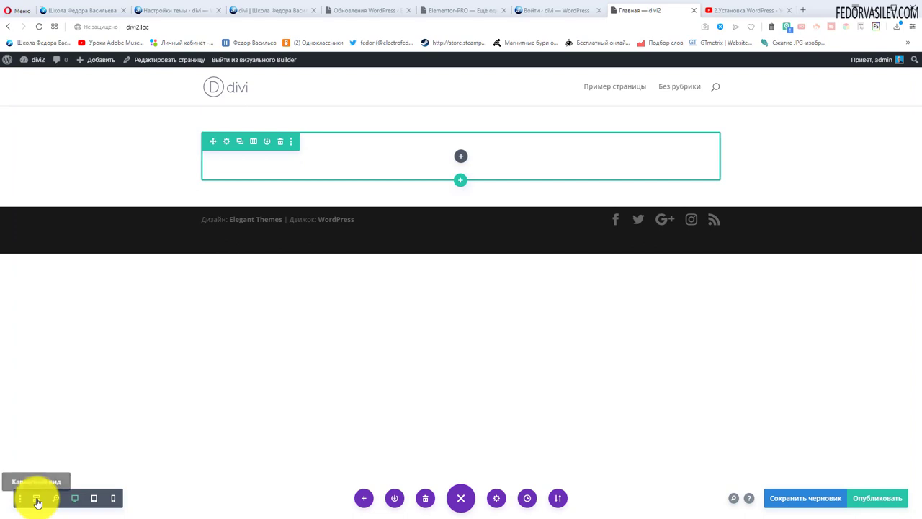
- Switch the page to wireframe view and look through the modules available for the row, closing the list without inserting one
{"action": "left_click", "coordinate": [38, 499]}
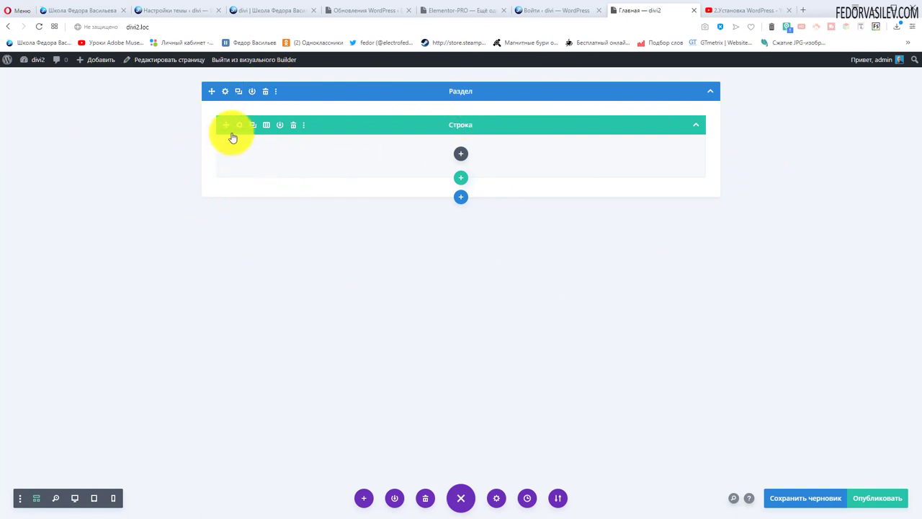
{"action": "left_click", "coordinate": [460, 156]}
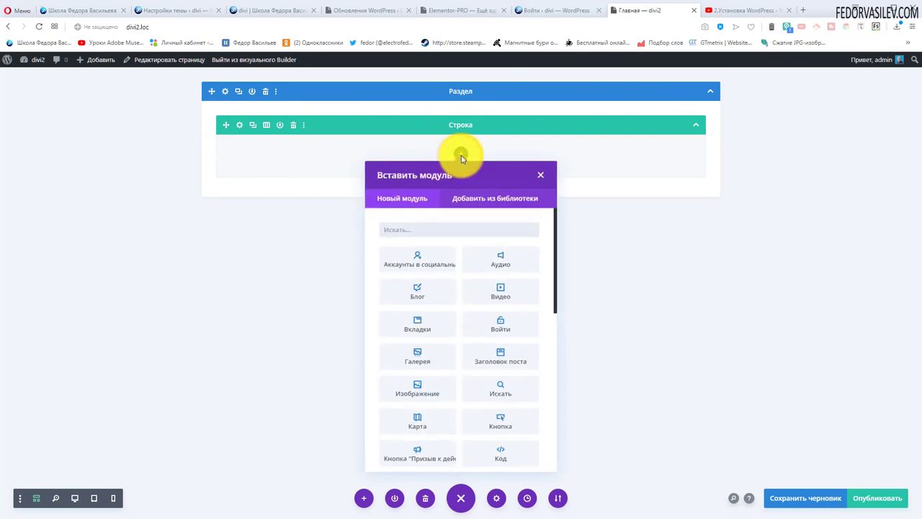
{"action": "left_click", "coordinate": [461, 152]}
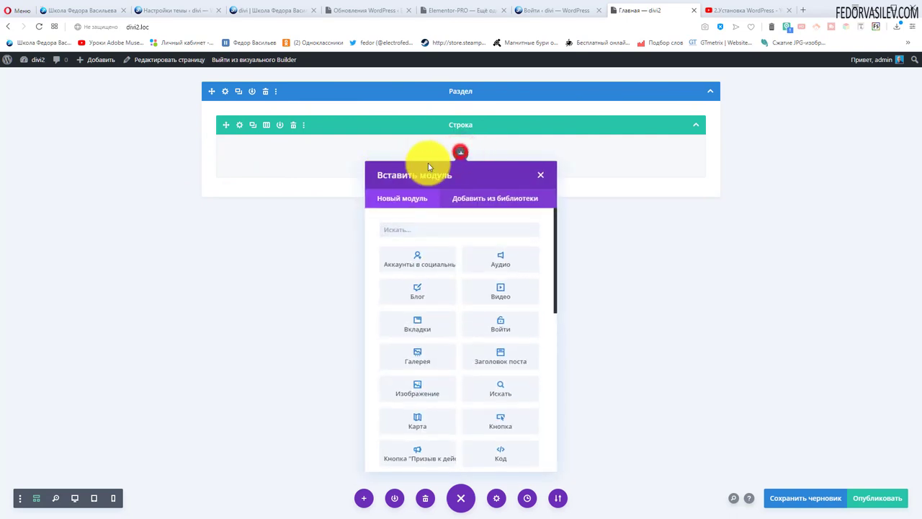
{"action": "left_click", "coordinate": [510, 149]}
{"action": "left_click", "coordinate": [465, 155]}
{"action": "scroll", "coordinate": [422, 231], "scroll_direction": "down", "scroll_amount": 10}
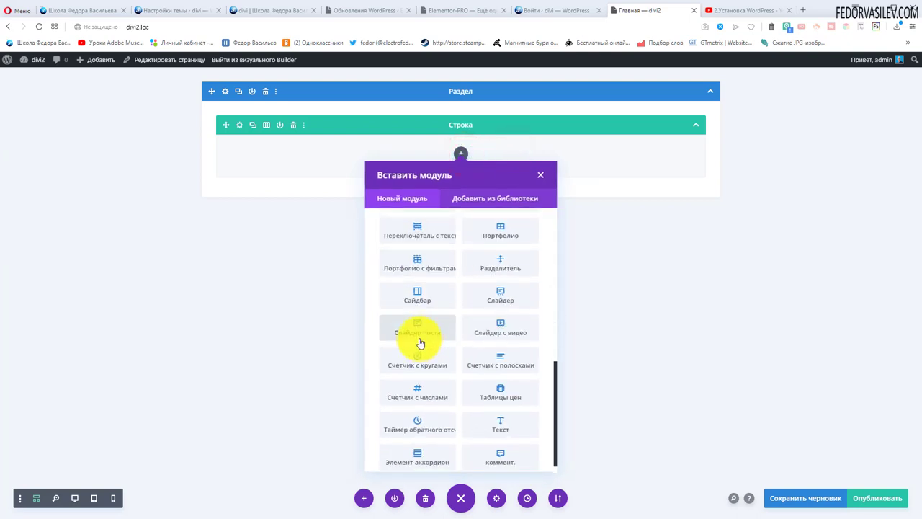
{"action": "scroll", "coordinate": [421, 342], "scroll_direction": "up", "scroll_amount": 10}
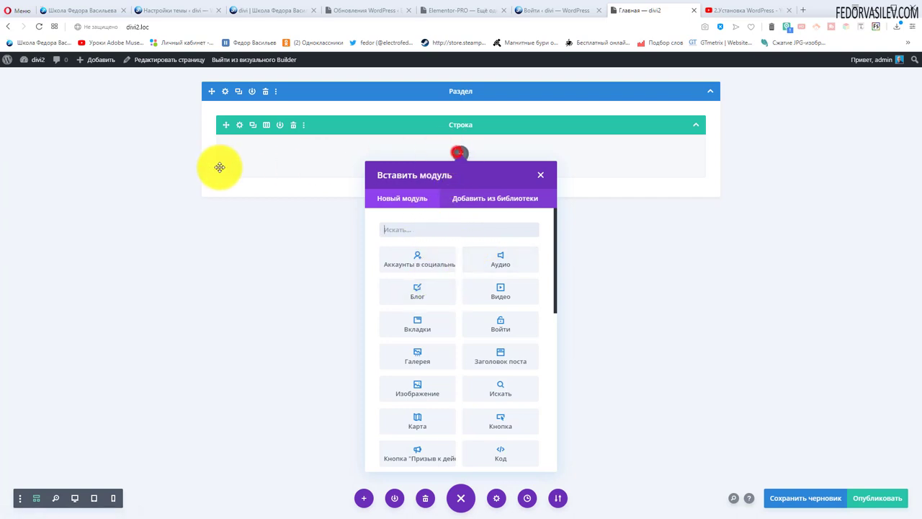
{"action": "left_click", "coordinate": [306, 152]}
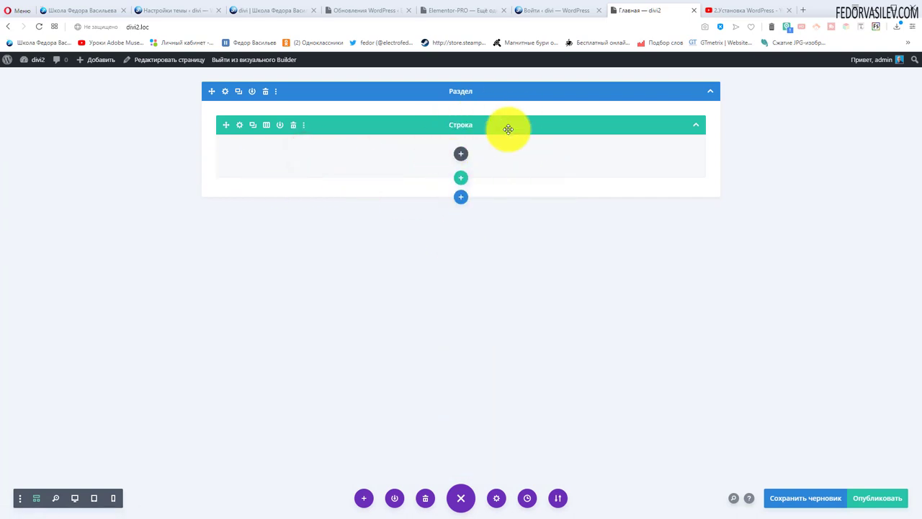
- Alternate between desktop and wireframe views for comparison, ending in the desktop view
{"action": "left_click", "coordinate": [40, 500]}
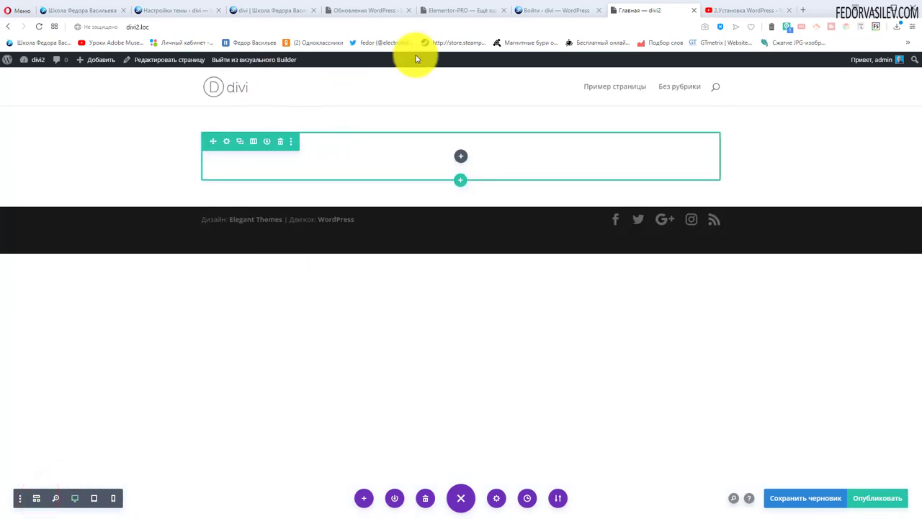
{"action": "left_click", "coordinate": [38, 499]}
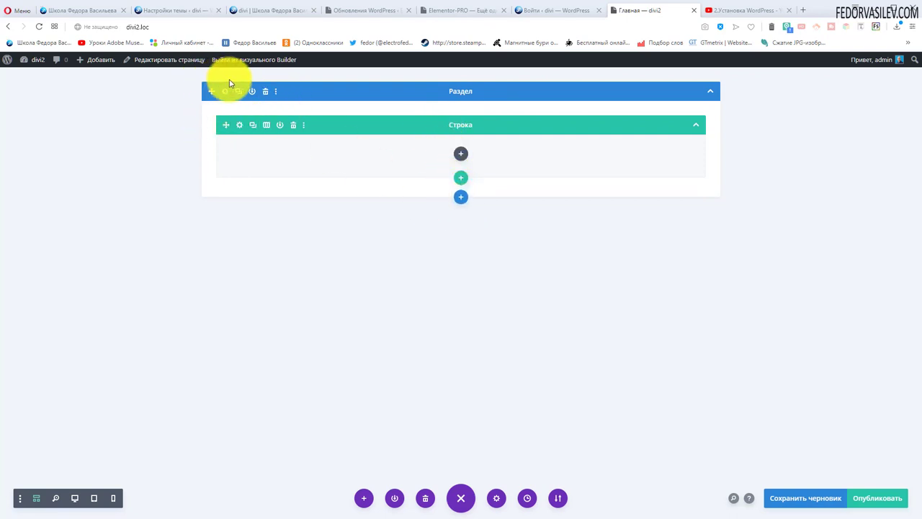
{"action": "left_click", "coordinate": [36, 497]}
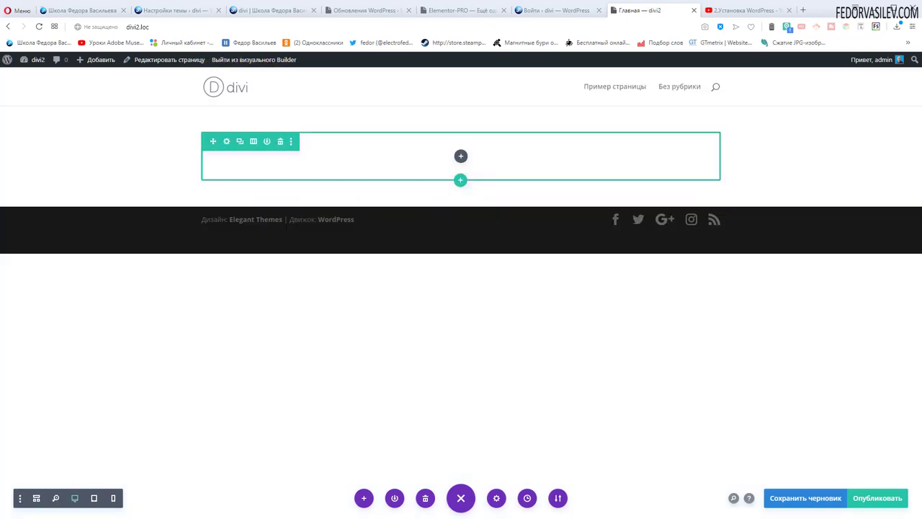
- In the Divi Builder settings, leave the zoomed-out view disabled, enable the wireframe view and hover mode controls, and close the settings
{"action": "left_click", "coordinate": [19, 497]}
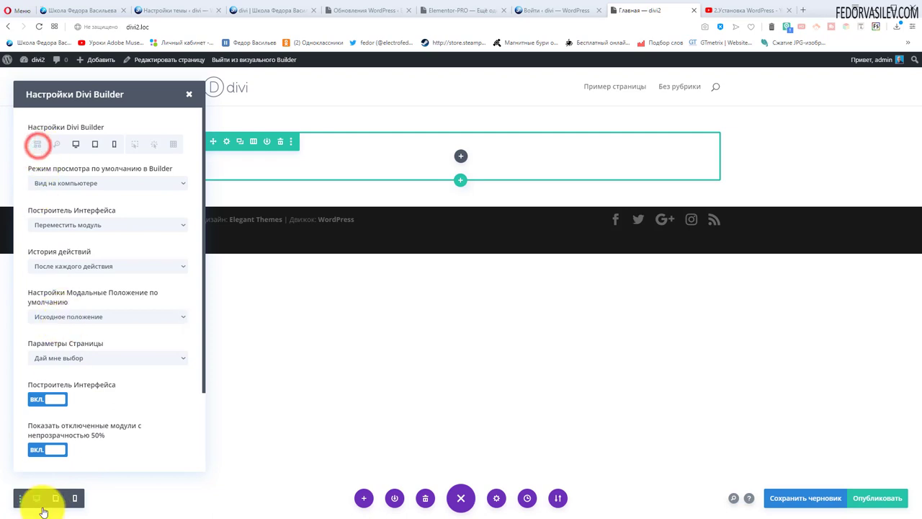
{"action": "left_click", "coordinate": [33, 145]}
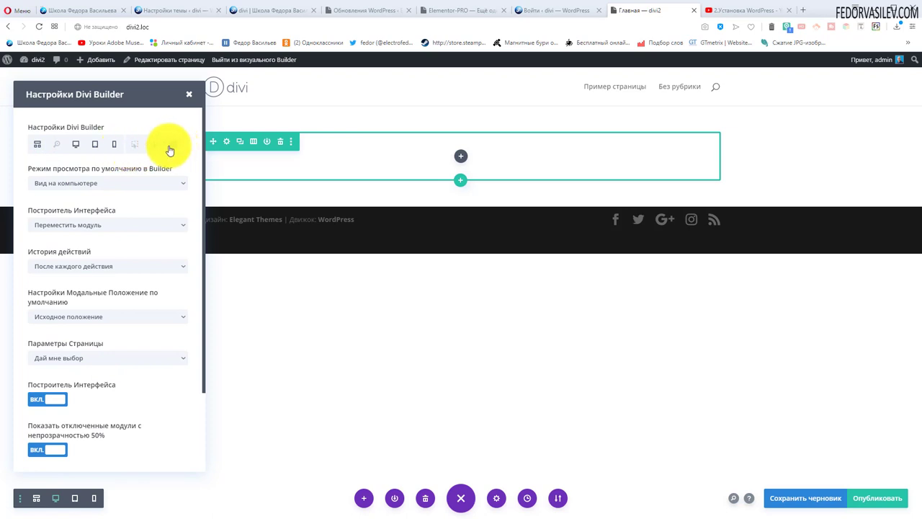
{"action": "left_click", "coordinate": [133, 145]}
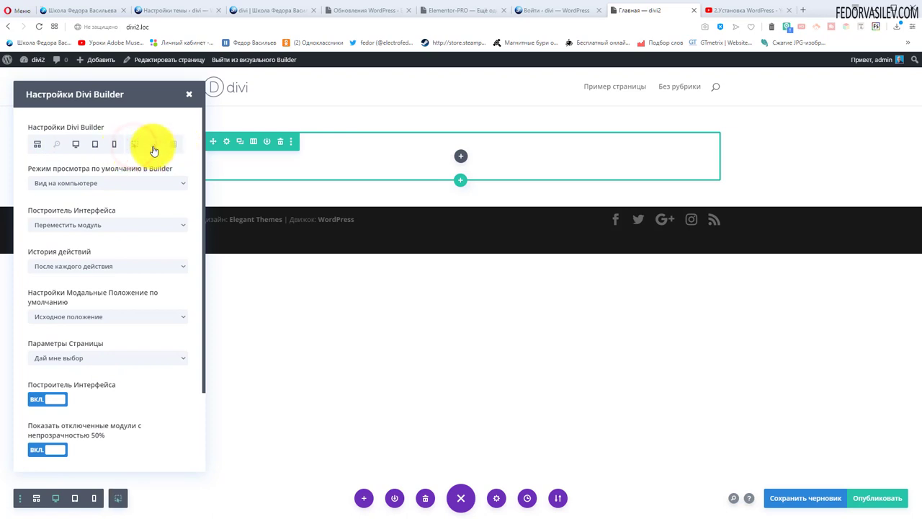
{"action": "left_click", "coordinate": [186, 94]}
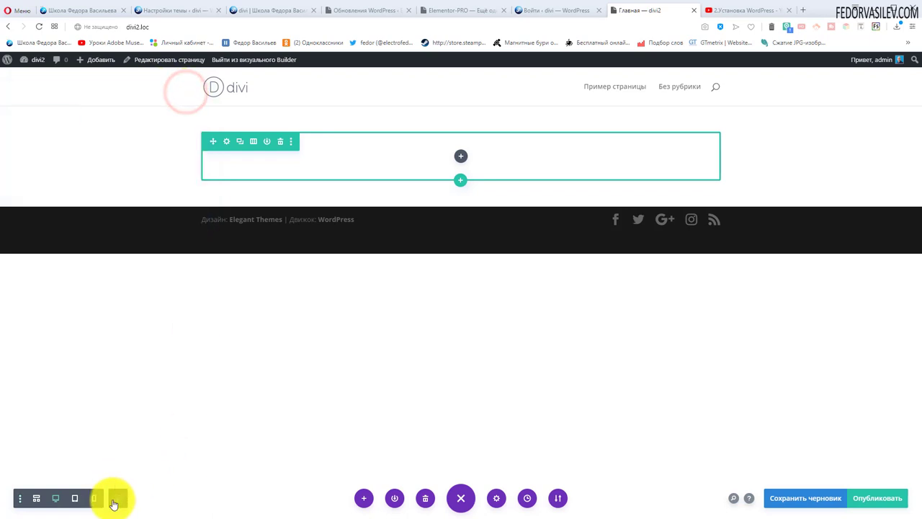
- Collapse and re-expand the builder's page controls, and try the hover mode
{"action": "left_click", "coordinate": [461, 498]}
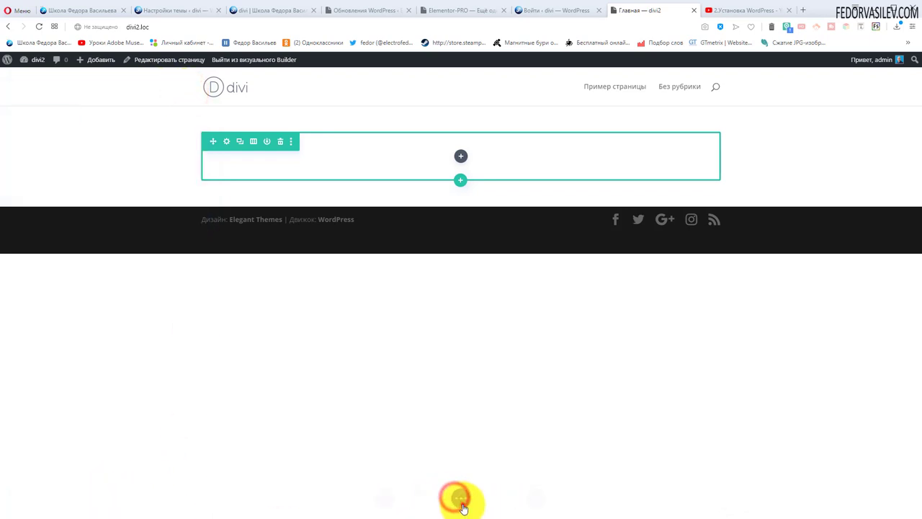
{"action": "left_click", "coordinate": [461, 498]}
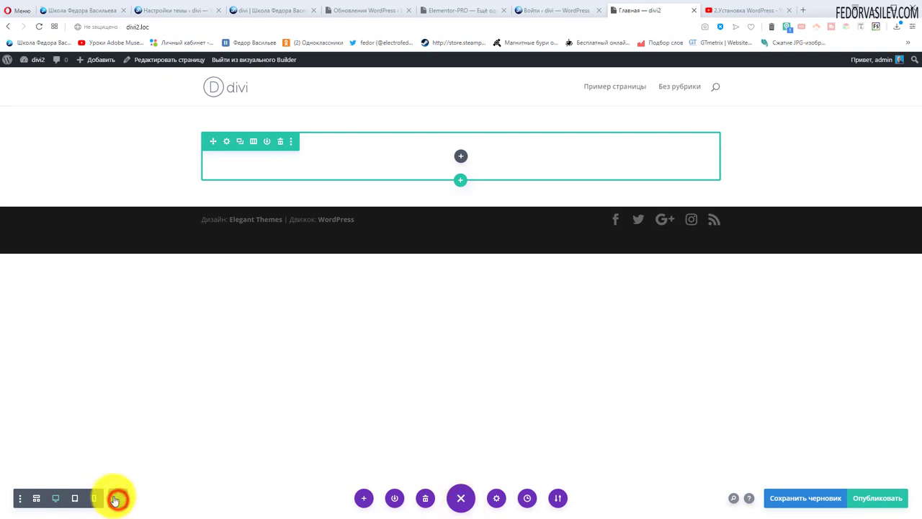
{"action": "left_click", "coordinate": [119, 501]}
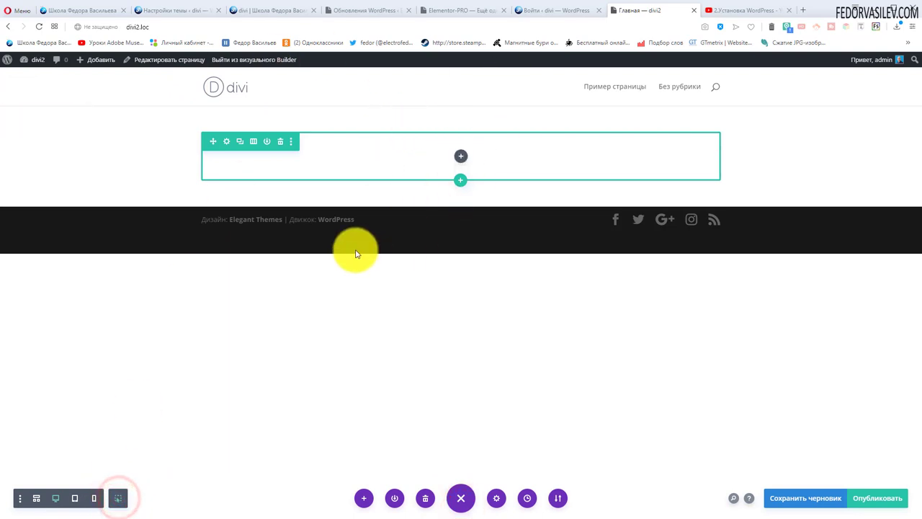
- Enable the click mode and grid mode controls in the Divi Builder settings, and close the settings
{"action": "left_click", "coordinate": [17, 499]}
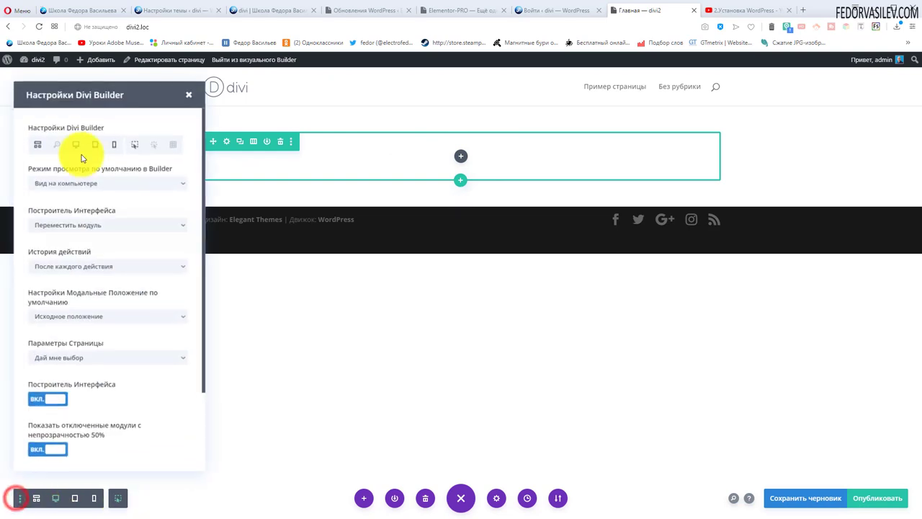
{"action": "left_click", "coordinate": [174, 144]}
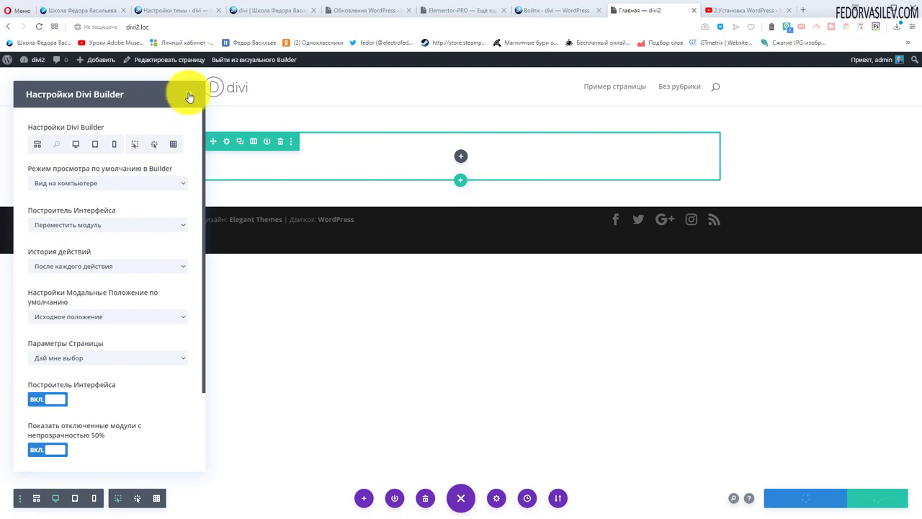
{"action": "left_click", "coordinate": [189, 93]}
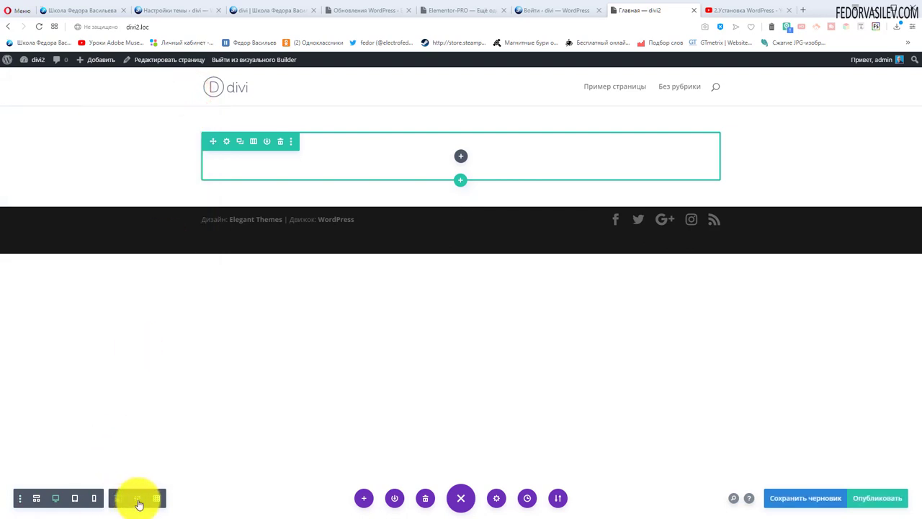
- Turn on click mode and try selecting and deselecting the empty row to show and hide its controls
{"action": "left_click", "coordinate": [138, 498]}
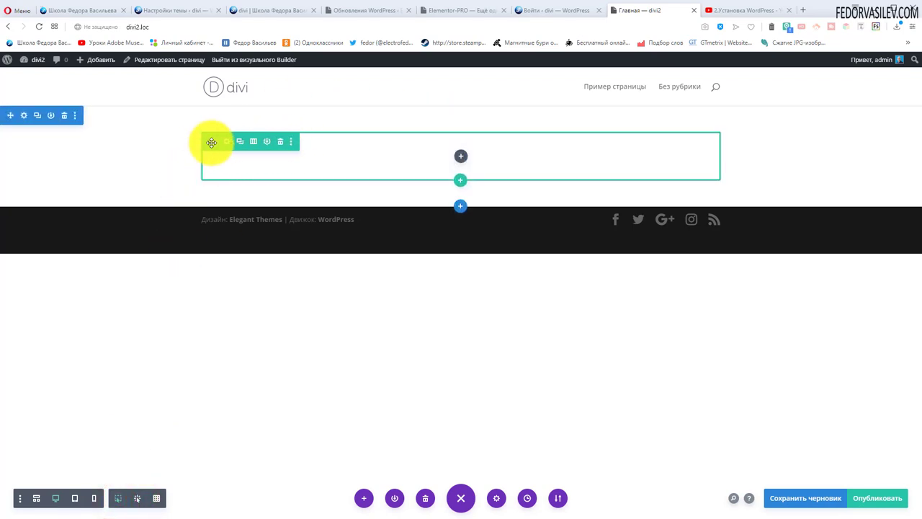
{"action": "left_click", "coordinate": [137, 498]}
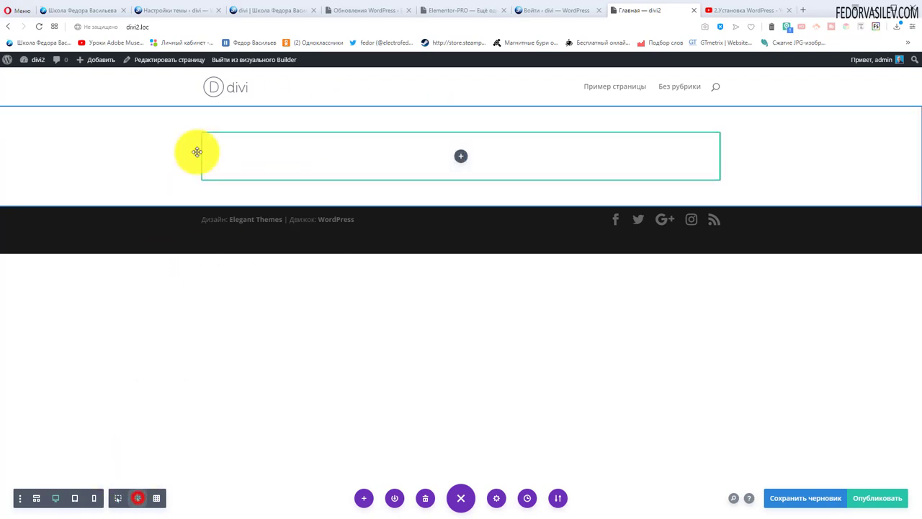
{"action": "left_click", "coordinate": [255, 140]}
{"action": "left_click", "coordinate": [291, 163]}
{"action": "left_click", "coordinate": [313, 163]}
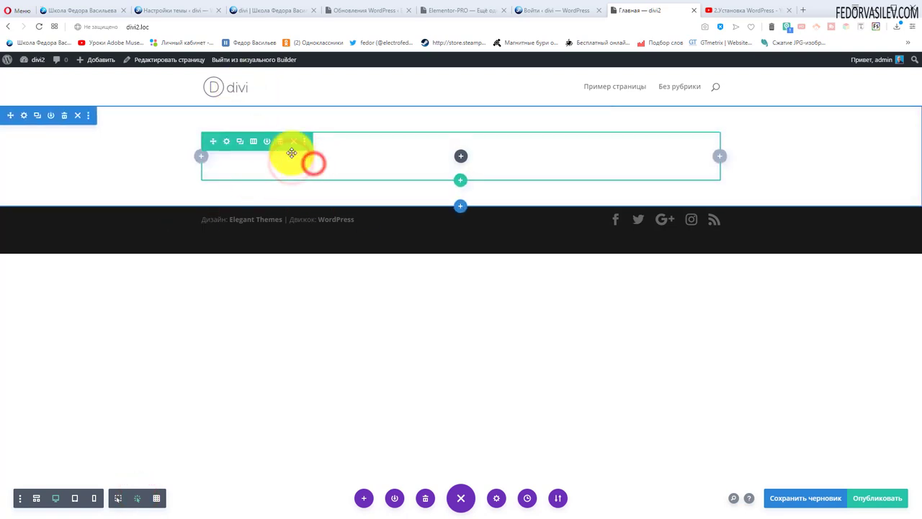
{"action": "left_click", "coordinate": [372, 156]}
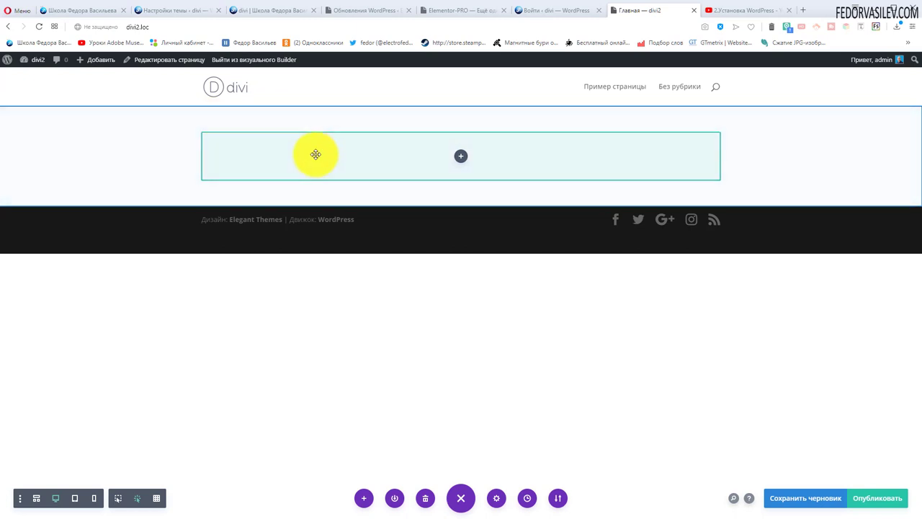
{"action": "left_click", "coordinate": [274, 170]}
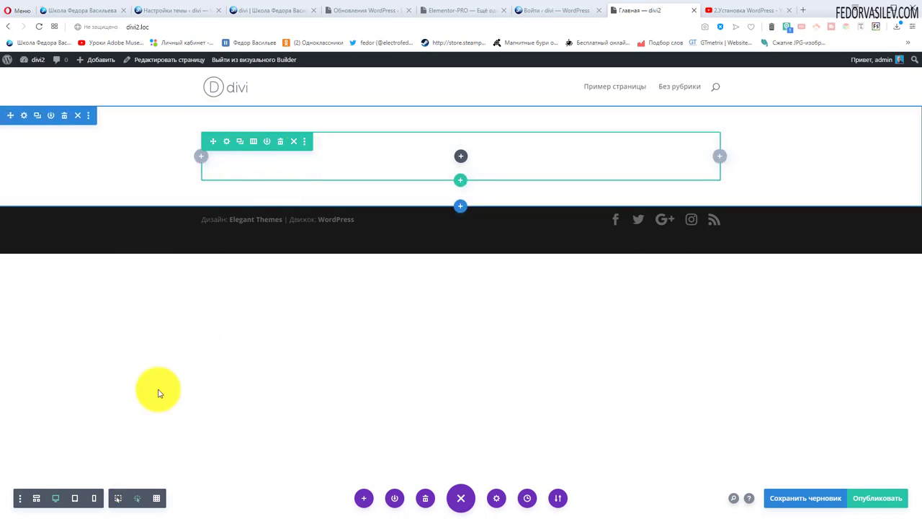
- Try grid mode to compare it with hover mode, and return to hover mode
{"action": "left_click", "coordinate": [154, 500]}
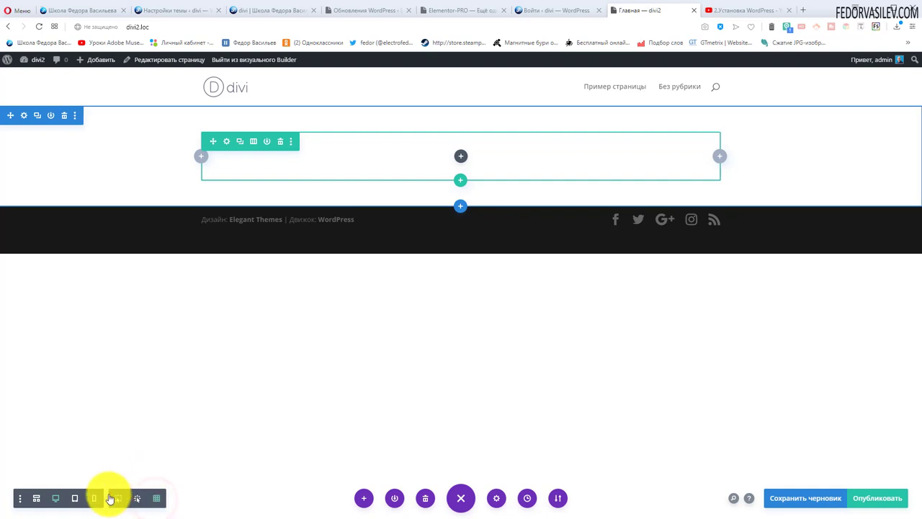
{"action": "left_click", "coordinate": [114, 497]}
{"action": "left_click", "coordinate": [159, 498]}
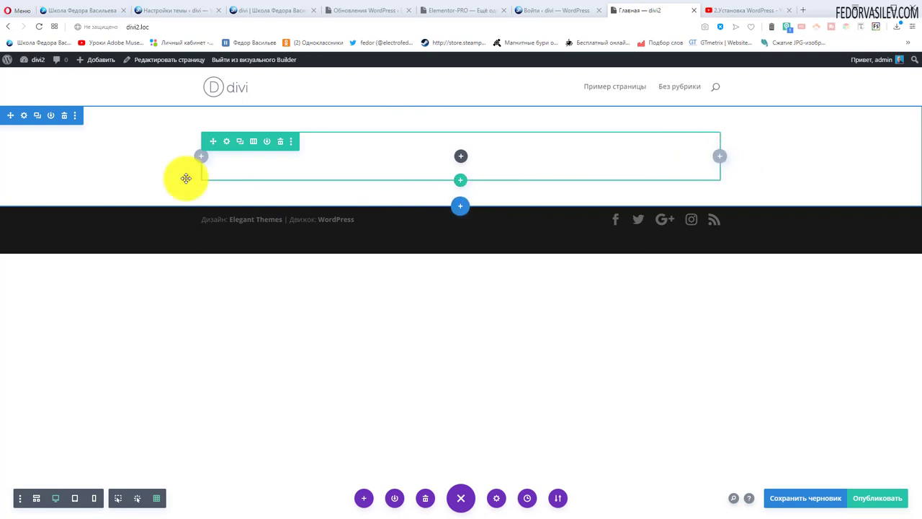
{"action": "left_click", "coordinate": [119, 498]}
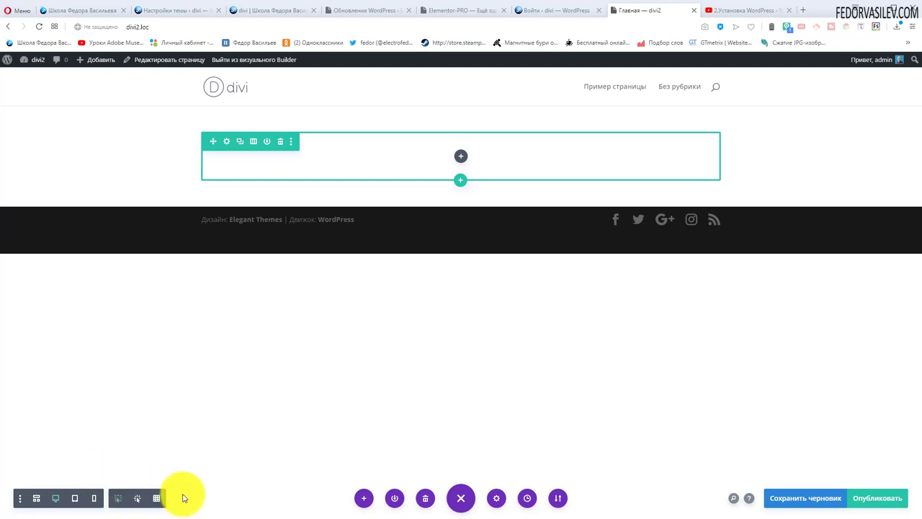
- Try docking the builder's page controls along the right, top and left edges of the page, and return them to the bottom edge
{"action": "left_click", "coordinate": [460, 499]}
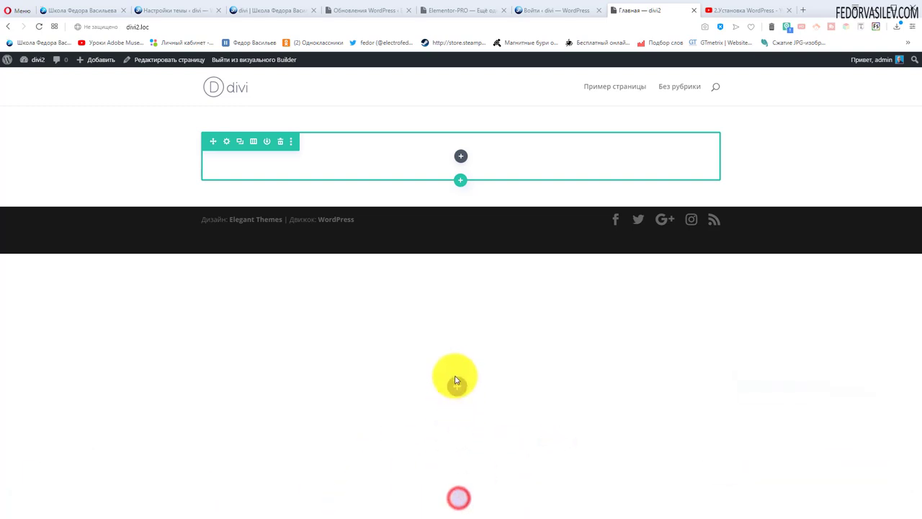
{"action": "left_click", "coordinate": [459, 500]}
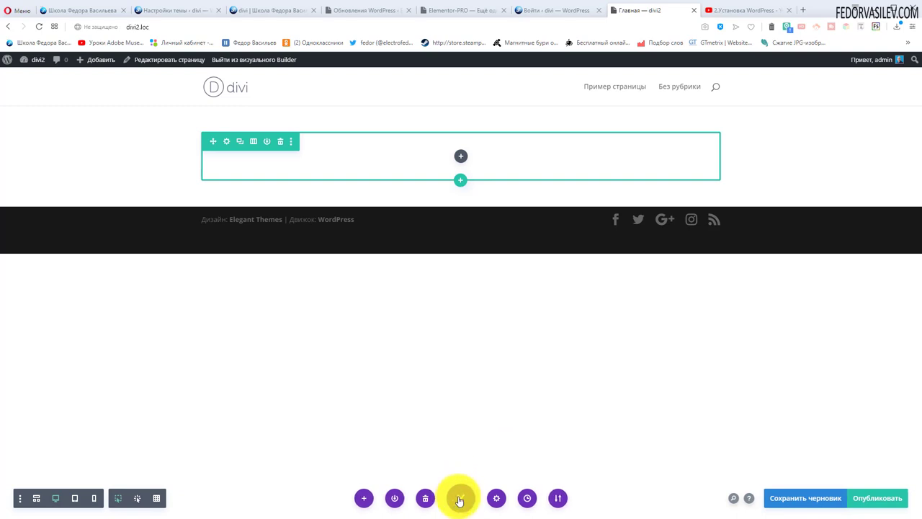
{"action": "left_click", "coordinate": [459, 500]}
{"action": "left_click_drag", "start_coordinate": [459, 494], "coordinate": [904, 140]}
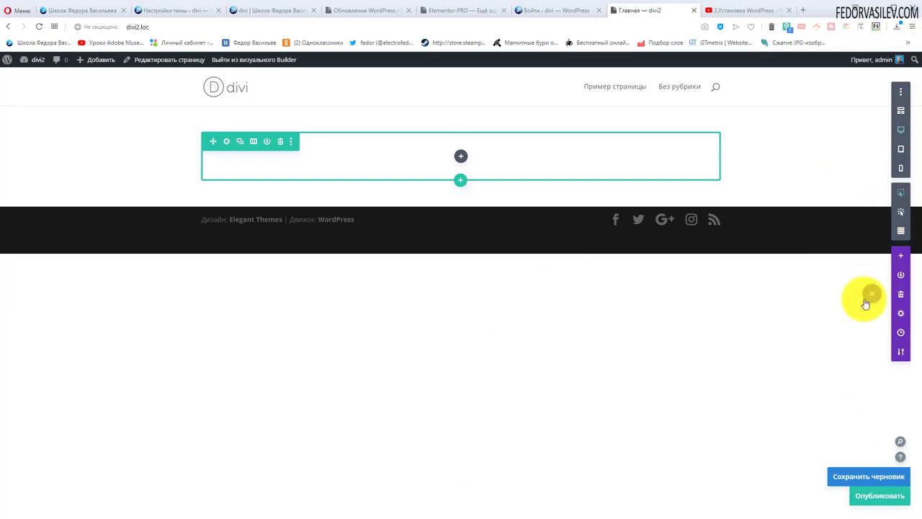
{"action": "left_click_drag", "start_coordinate": [869, 301], "coordinate": [468, 87]}
{"action": "left_click", "coordinate": [456, 87]}
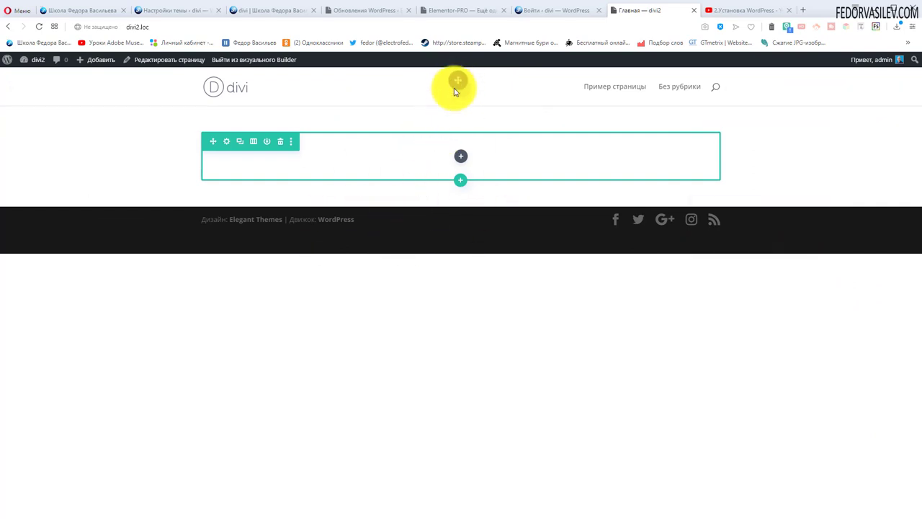
{"action": "mouse_move", "coordinate": [453, 87]}
{"action": "left_mouse_down"}
{"action": "mouse_move", "coordinate": [438, 86]}
{"action": "mouse_move", "coordinate": [439, 103]}
{"action": "mouse_move", "coordinate": [475, 107]}
{"action": "mouse_move", "coordinate": [446, 87]}
{"action": "left_mouse_up"}
{"action": "left_click", "coordinate": [454, 89]}
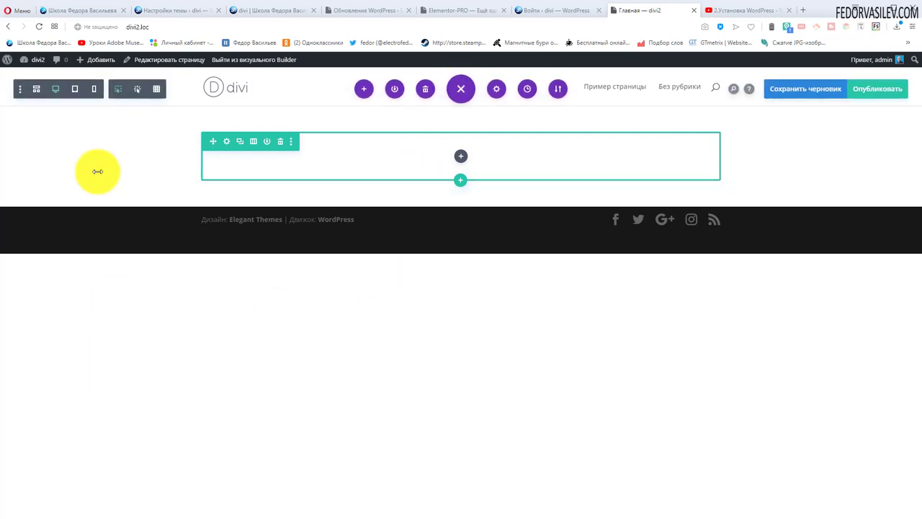
{"action": "left_click", "coordinate": [460, 89]}
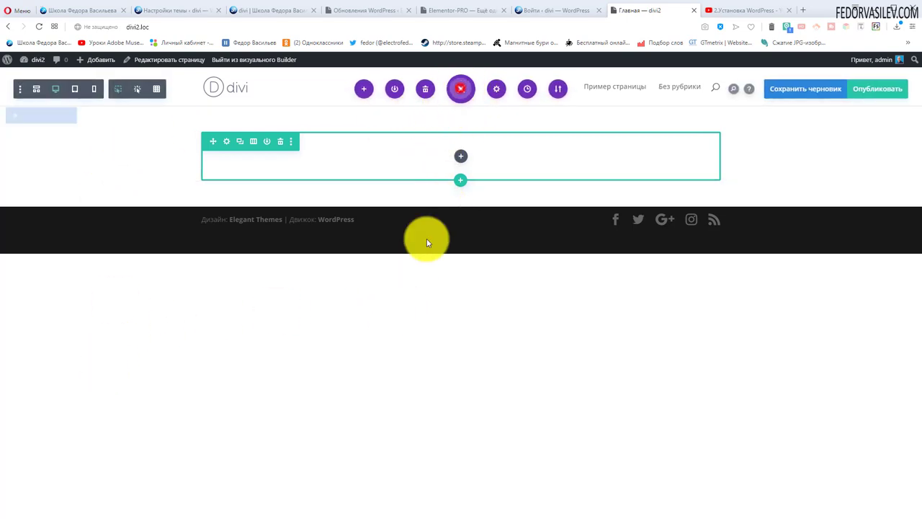
{"action": "left_click_drag", "start_coordinate": [67, 311], "coordinate": [482, 502]}
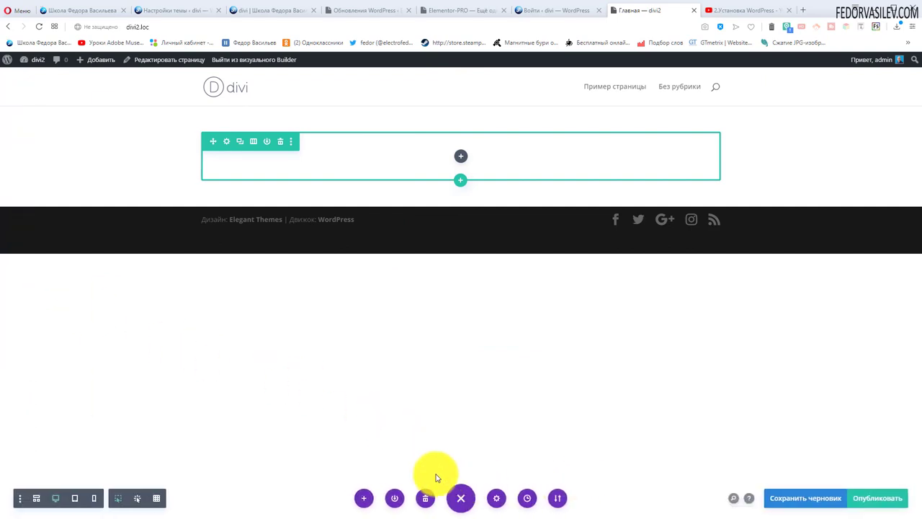
- Review the full list of options in the Divi Builder settings, and close the settings
{"action": "left_click", "coordinate": [21, 501]}
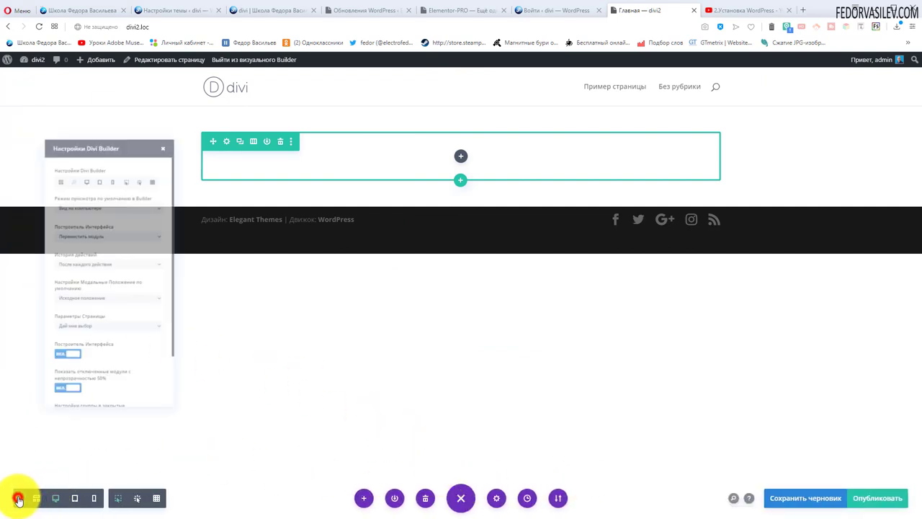
{"action": "scroll", "coordinate": [100, 223], "scroll_direction": "down", "scroll_amount": 2}
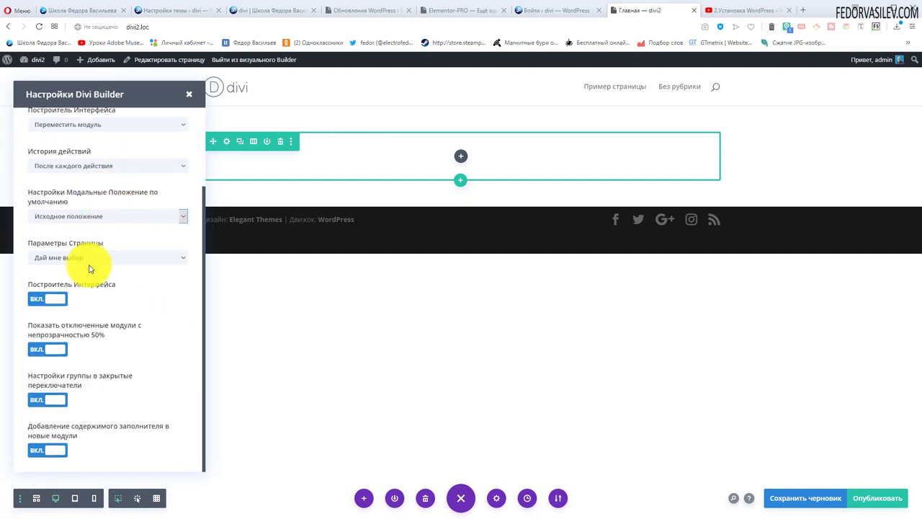
{"action": "scroll", "coordinate": [90, 346], "scroll_direction": "up", "scroll_amount": 2}
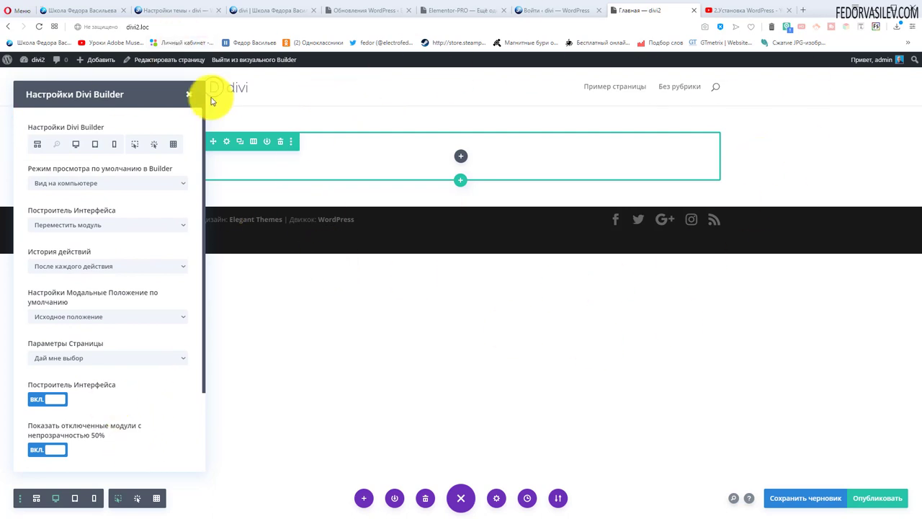
{"action": "left_click", "coordinate": [188, 93]}
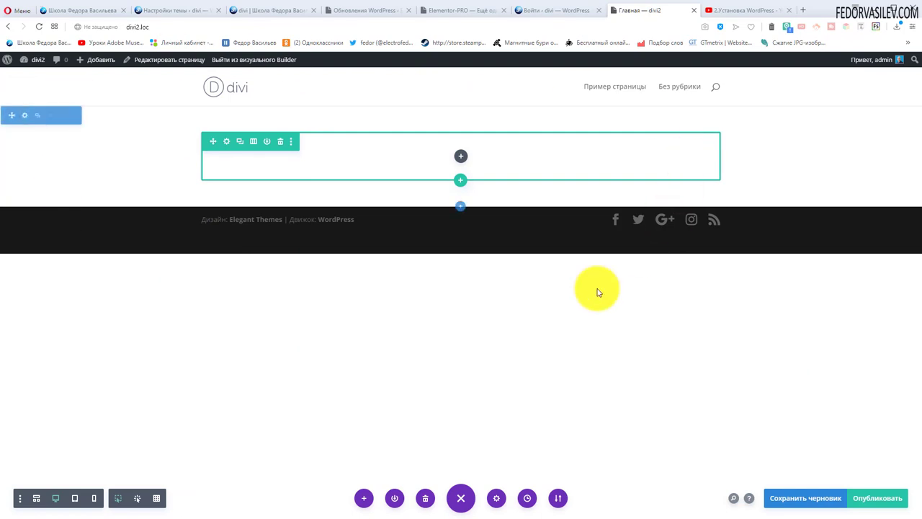
- Try "Каркасный вид" and "Вид на планшете" as the builder's default view mode, and reset it to the default desktop view
{"action": "left_click", "coordinate": [20, 499]}
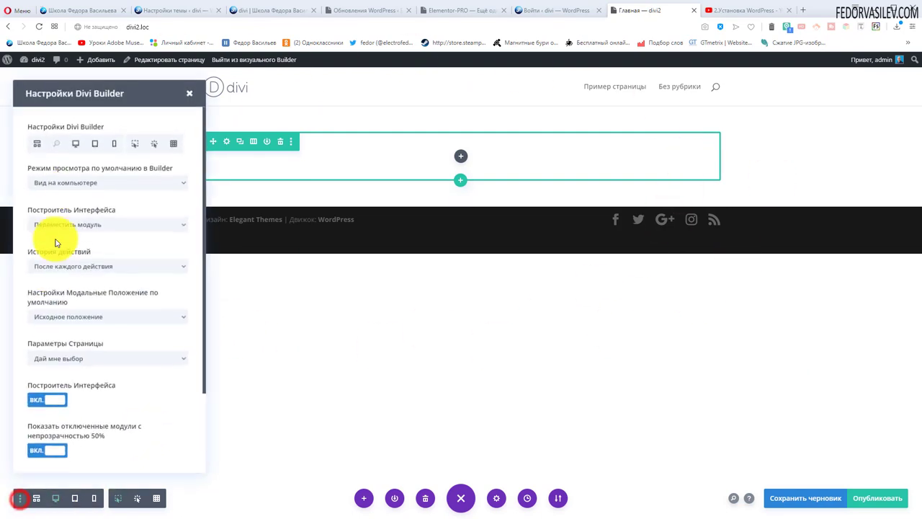
{"action": "left_click", "coordinate": [76, 183]}
{"action": "left_click", "coordinate": [60, 223]}
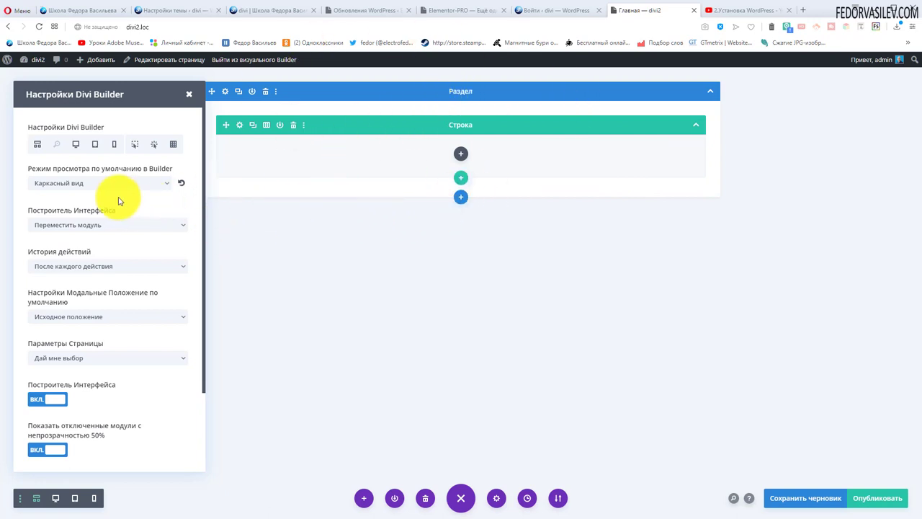
{"action": "left_click", "coordinate": [85, 184]}
{"action": "left_click", "coordinate": [79, 204]}
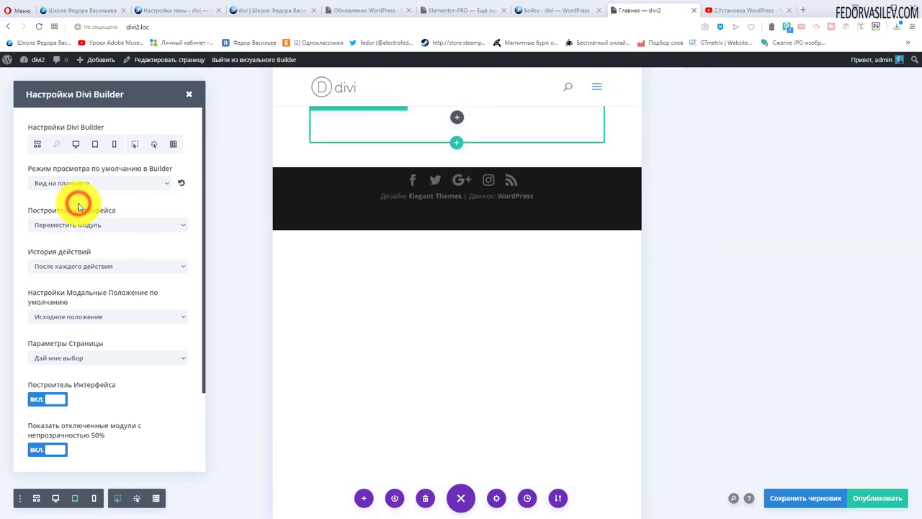
{"action": "left_click", "coordinate": [82, 182]}
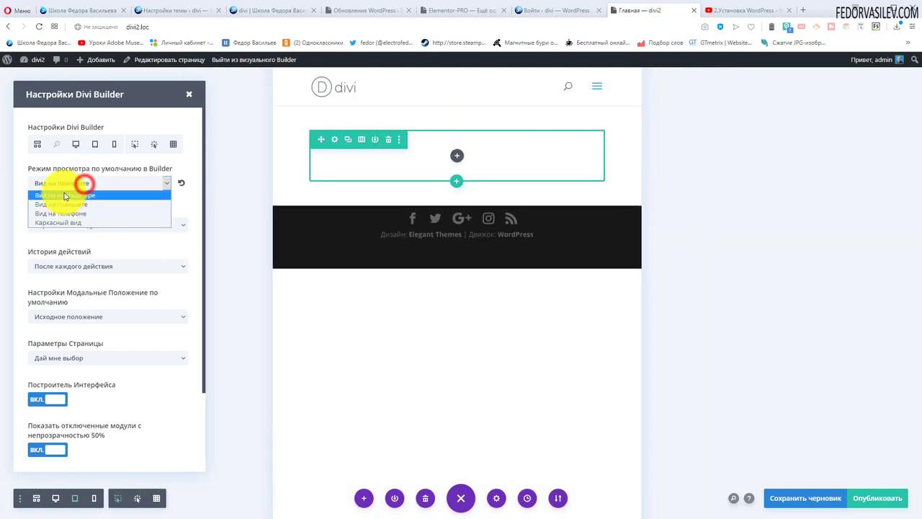
{"action": "left_click", "coordinate": [180, 181]}
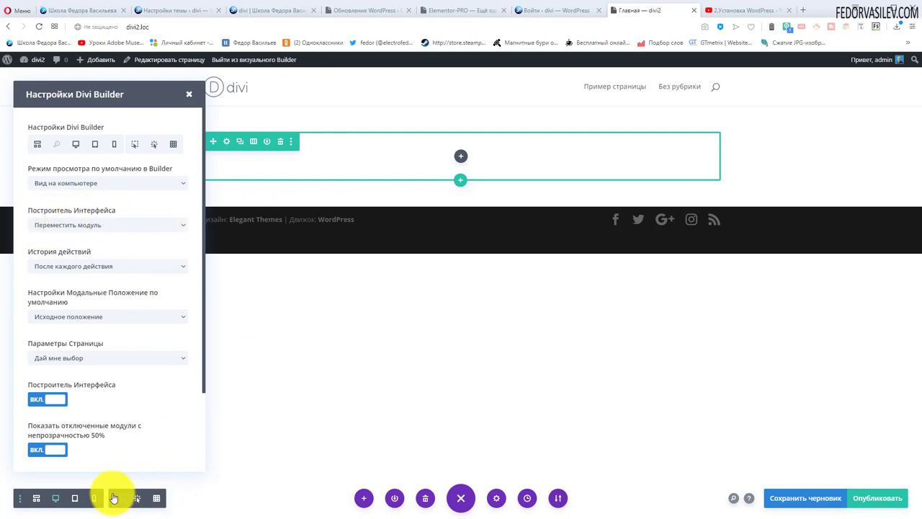
- Try "Сетка" and "Разблокировать Модуль" as the builder's default interaction mode, and return it to "Переместить модуль"
{"action": "left_click", "coordinate": [108, 225]}
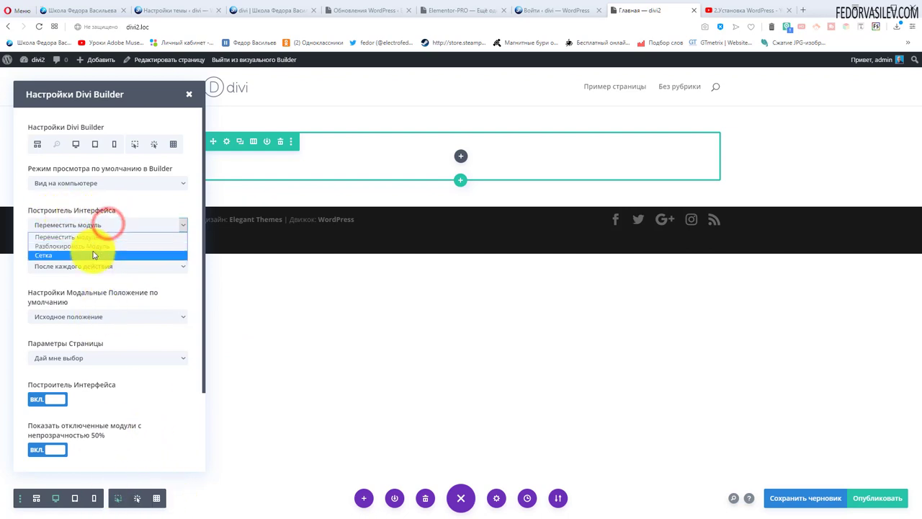
{"action": "left_click", "coordinate": [93, 255]}
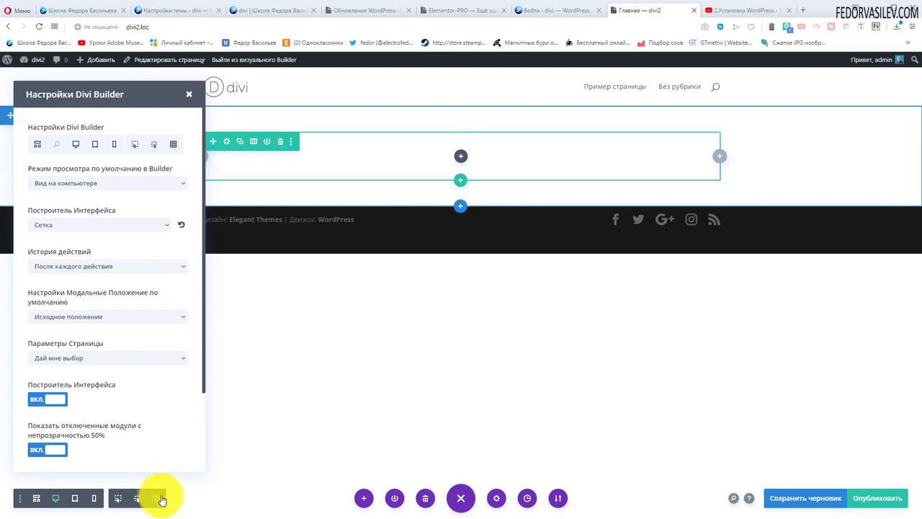
{"action": "left_click", "coordinate": [57, 224]}
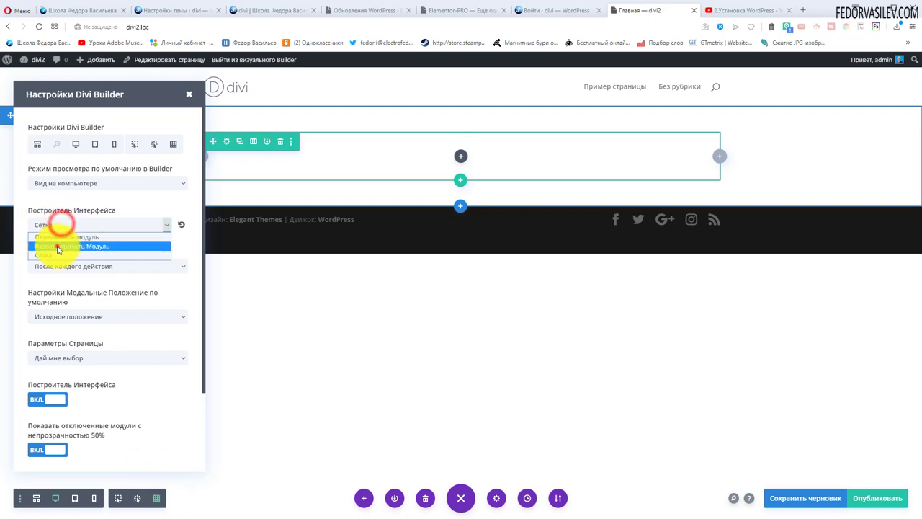
{"action": "left_click", "coordinate": [57, 245]}
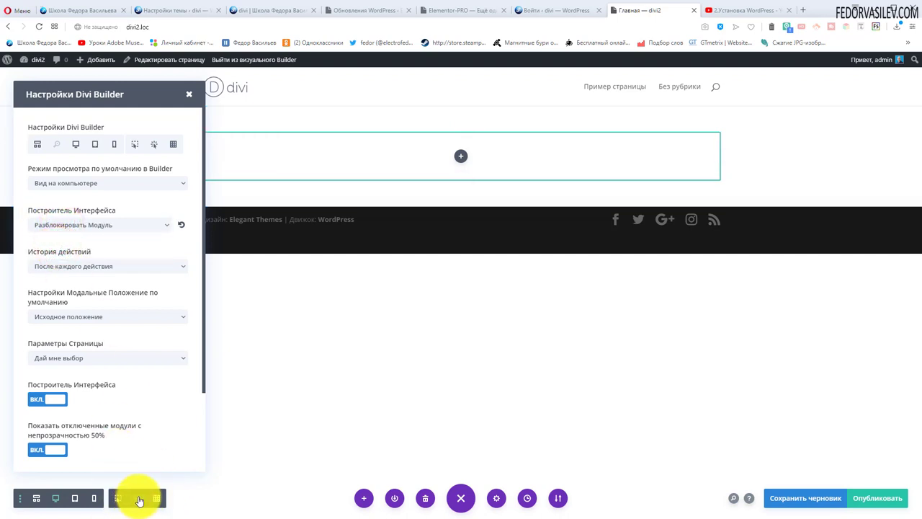
{"action": "left_click", "coordinate": [80, 232]}
{"action": "left_click", "coordinate": [68, 241]}
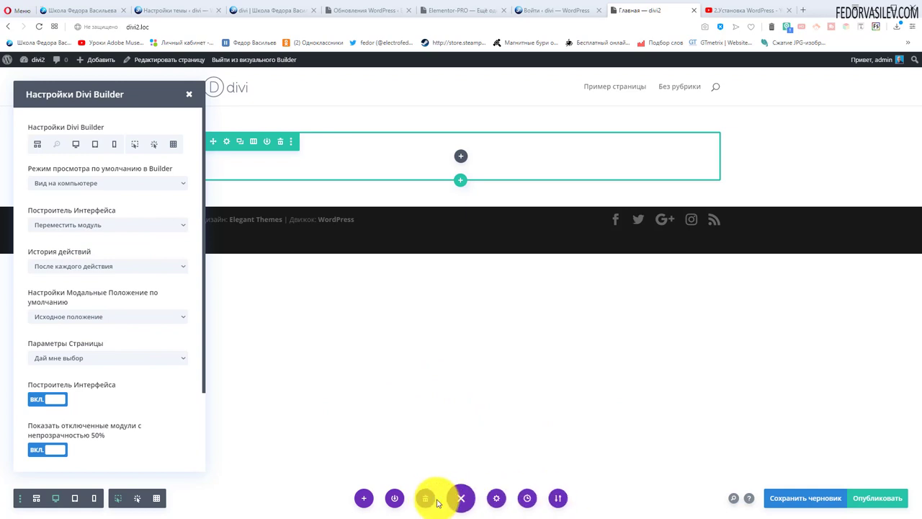
- View the page settings and discard them, and look through the action history interval options in the Divi Builder settings
{"action": "left_click", "coordinate": [499, 499]}
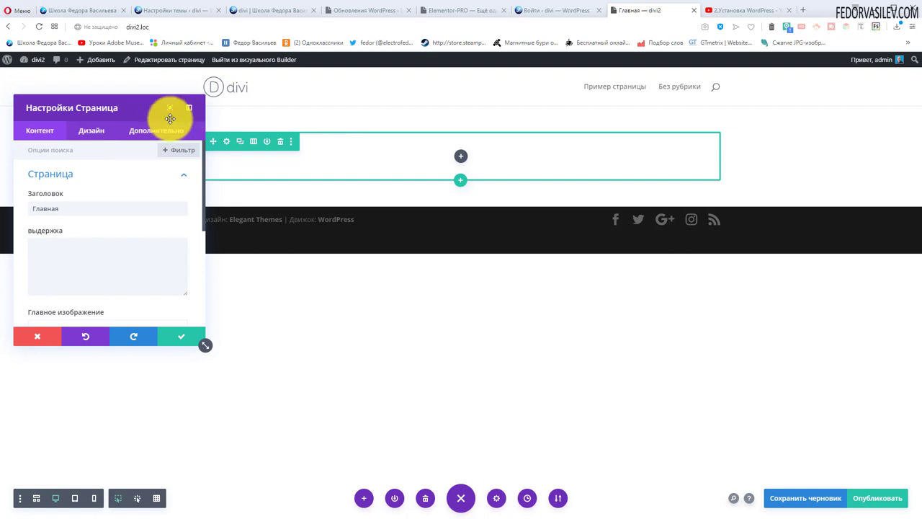
{"action": "left_click", "coordinate": [39, 338]}
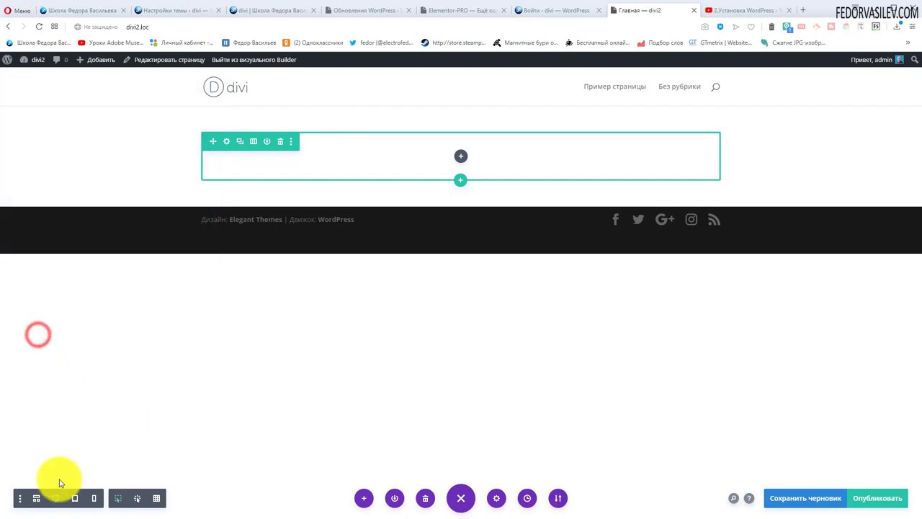
{"action": "left_click", "coordinate": [21, 498]}
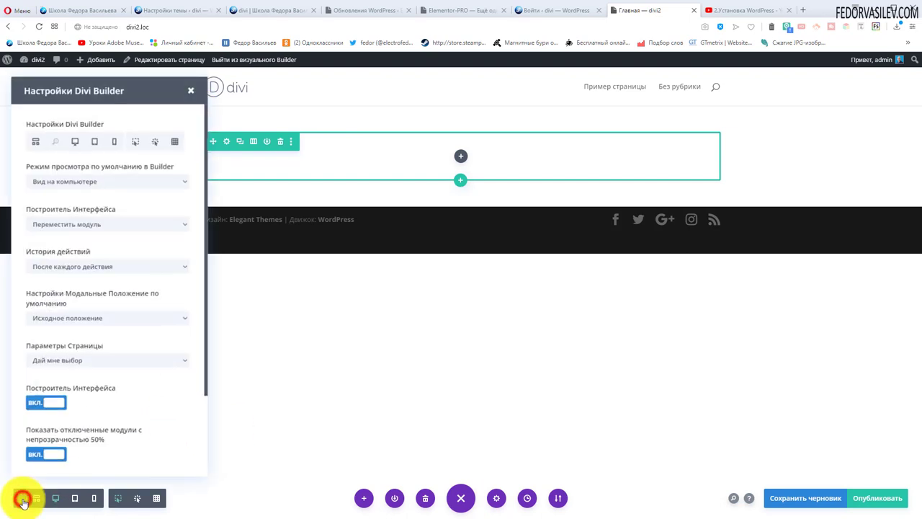
{"action": "left_click", "coordinate": [65, 265]}
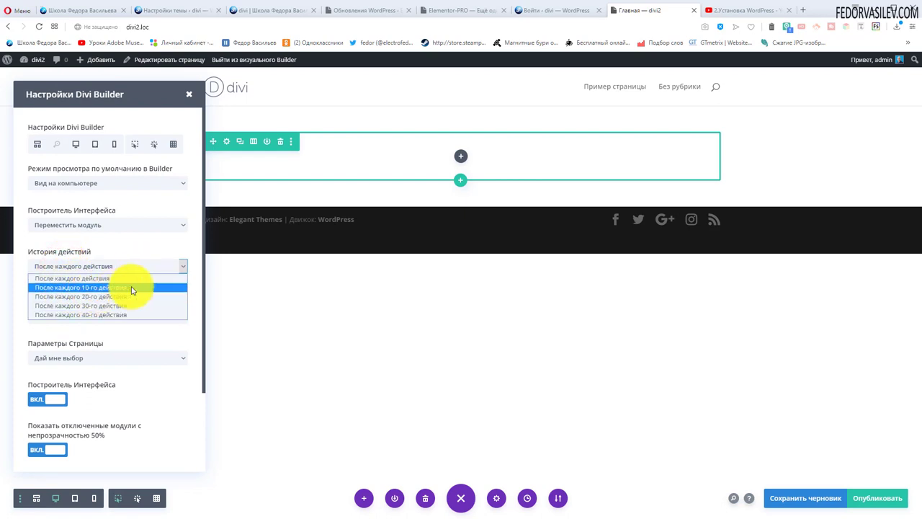
{"action": "left_click", "coordinate": [93, 258]}
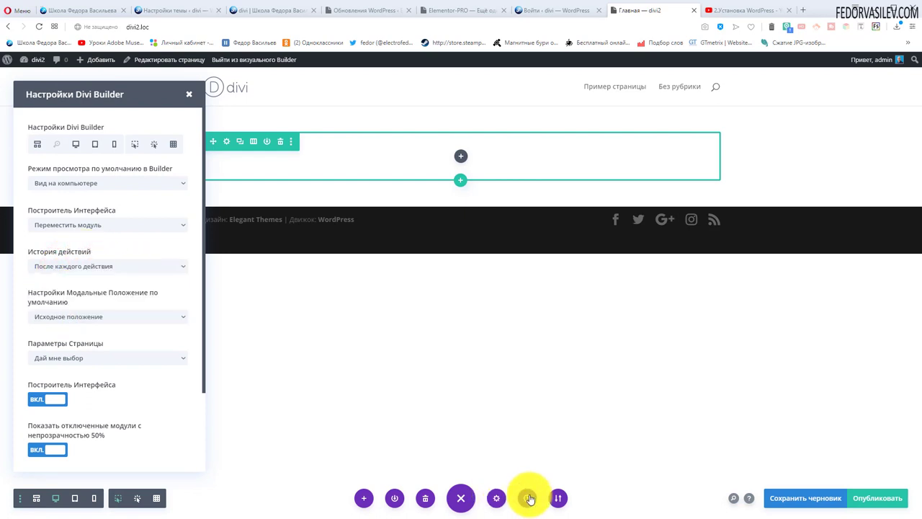
- Enlarge the editing history window, try rolling the page back to "Растаможен Макет", and restore the "Добавлено Строка" state
{"action": "left_click", "coordinate": [528, 498]}
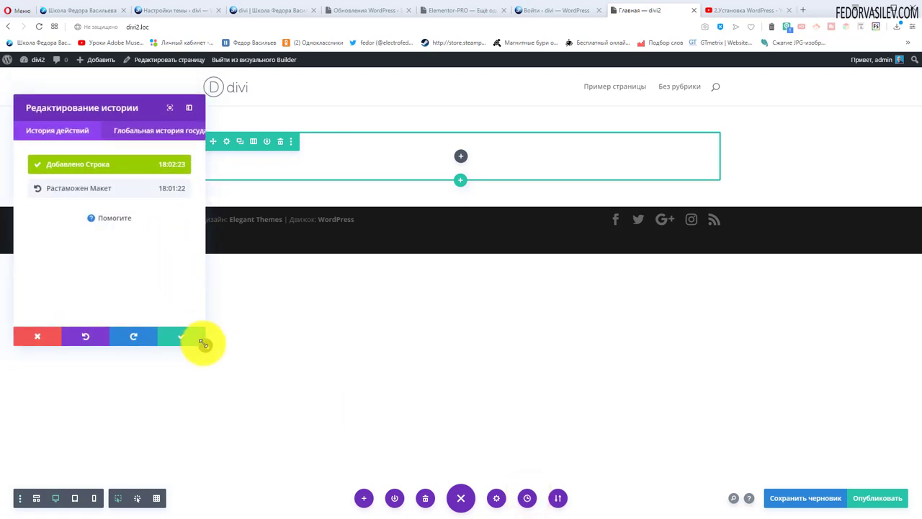
{"action": "left_click_drag", "start_coordinate": [205, 346], "coordinate": [213, 462]}
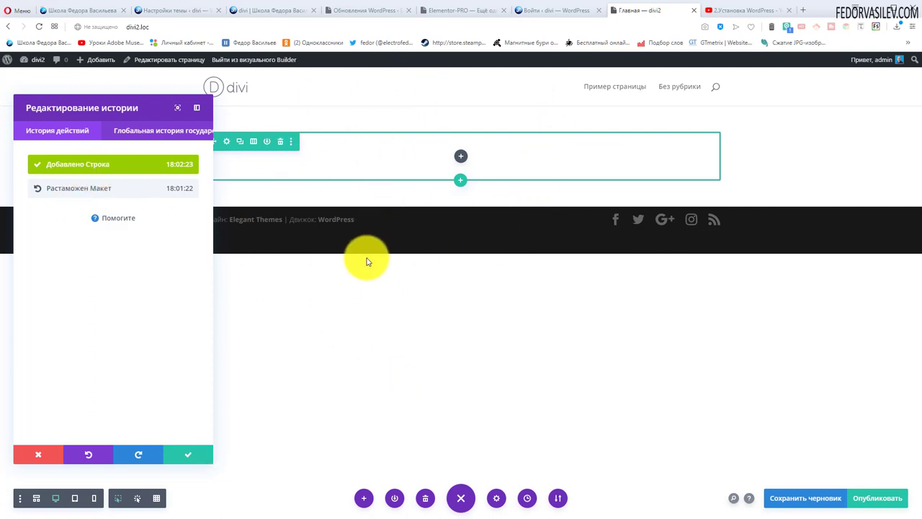
{"action": "left_click", "coordinate": [48, 189]}
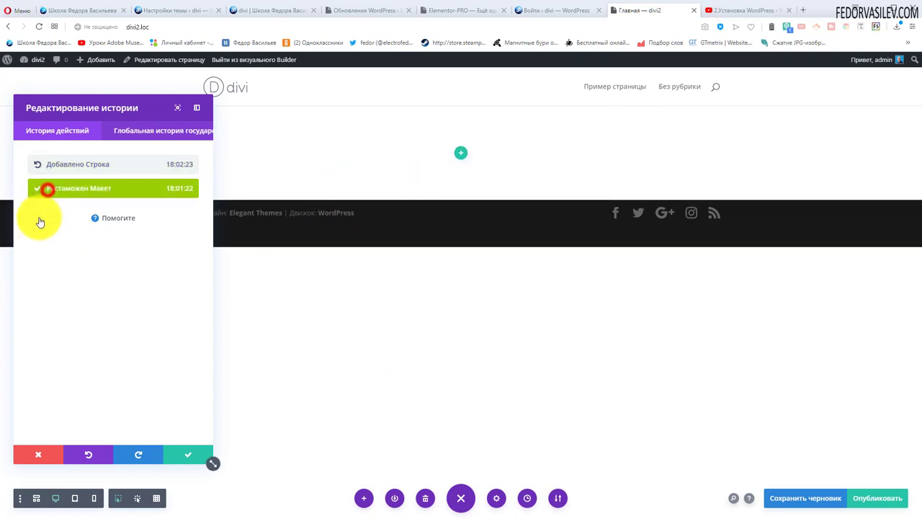
{"action": "left_click", "coordinate": [47, 166]}
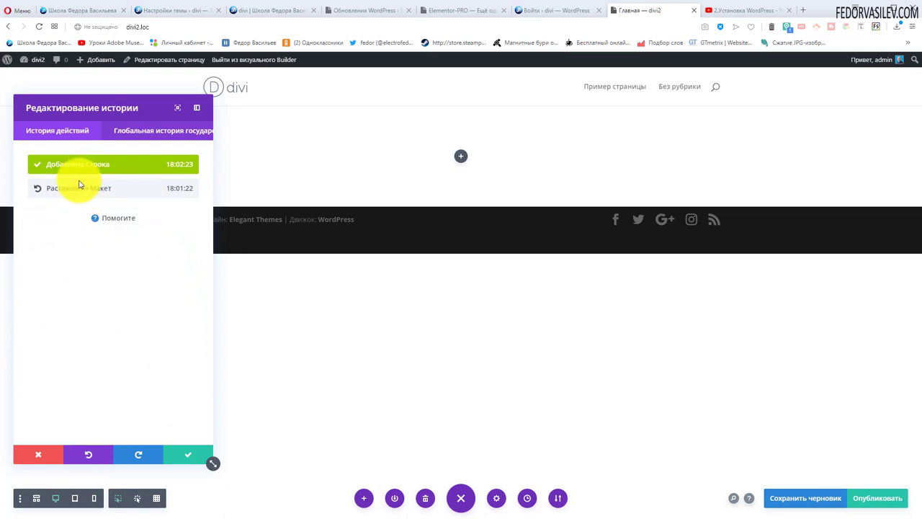
- Examine the layout portability export and import options, cancel choosing an import file, and close the portability window
{"action": "left_click", "coordinate": [557, 497]}
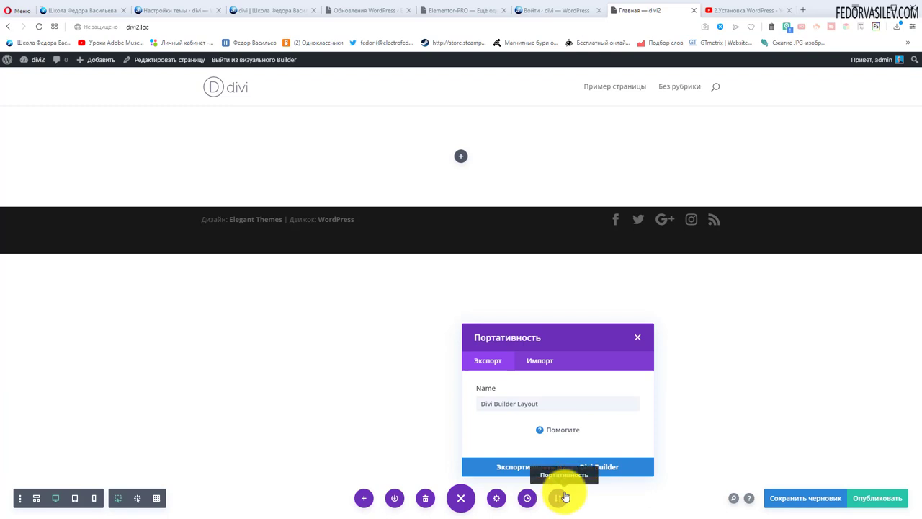
{"action": "left_click_drag", "start_coordinate": [541, 401], "coordinate": [428, 397]}
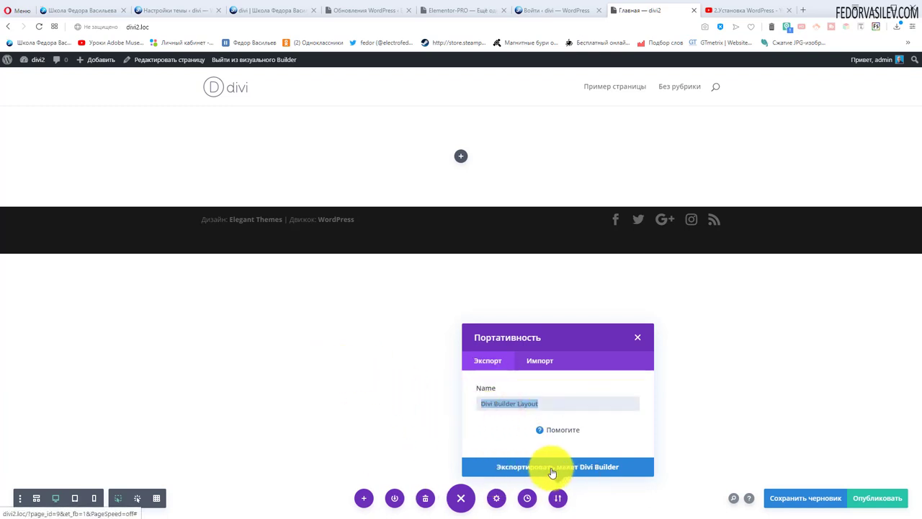
{"action": "left_click", "coordinate": [530, 372]}
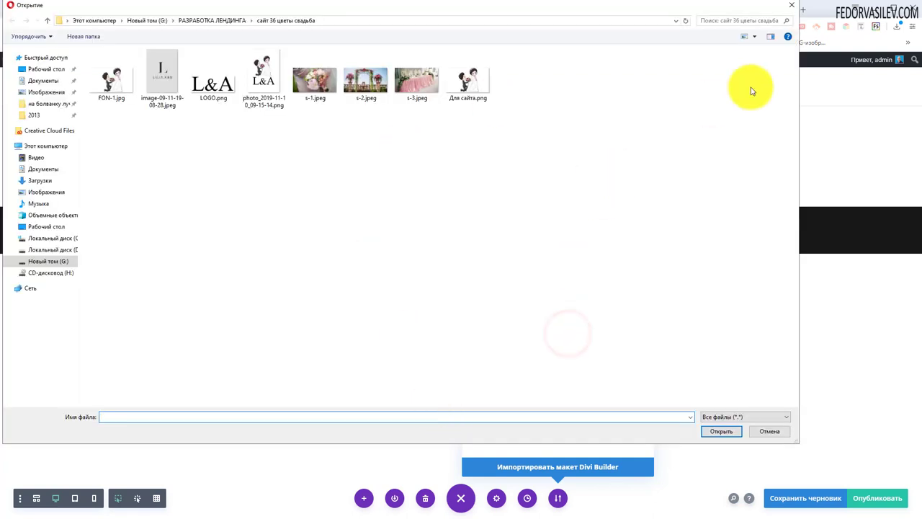
{"action": "left_click", "coordinate": [790, 10]}
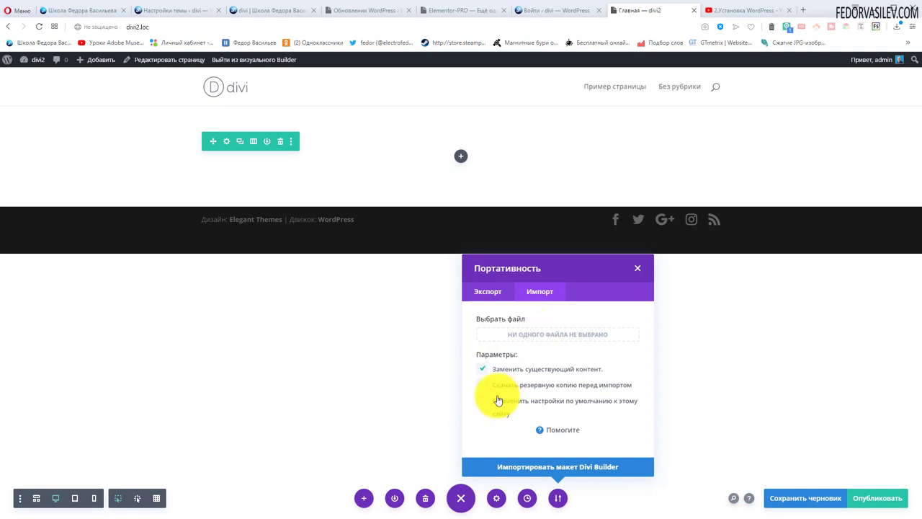
{"action": "left_click", "coordinate": [489, 290]}
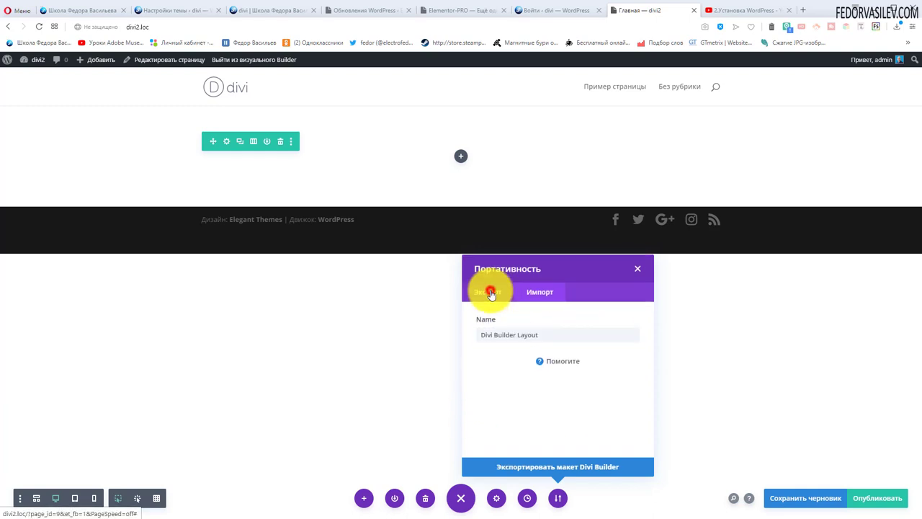
{"action": "left_click", "coordinate": [539, 360]}
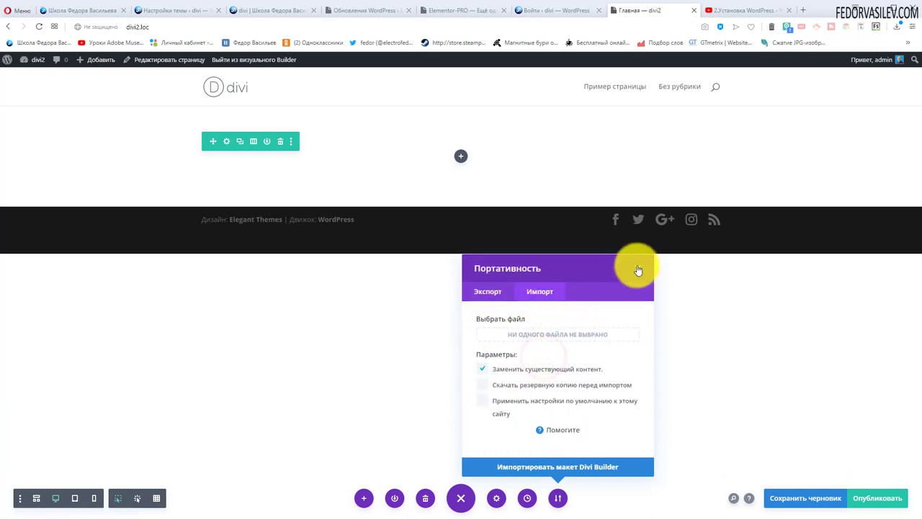
{"action": "left_click", "coordinate": [637, 265]}
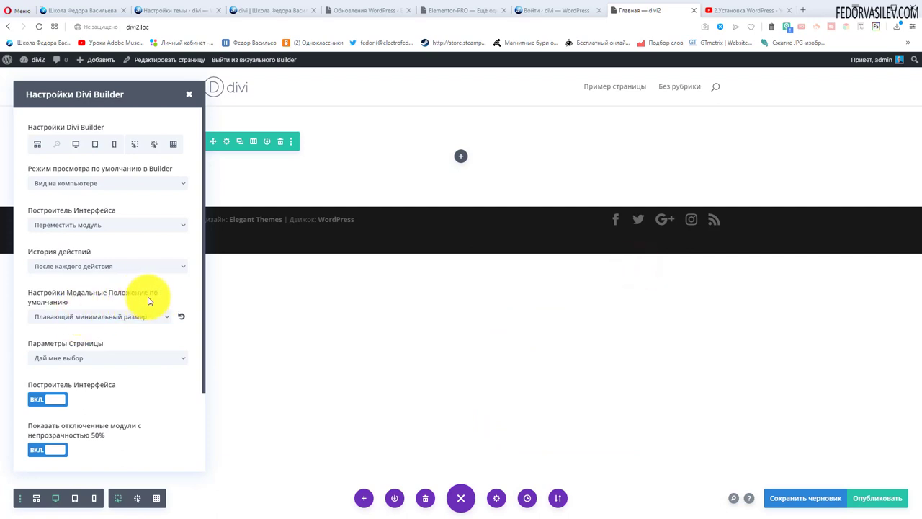
- Set the default modal position to "Сделать на весь экран", and check it by opening and discarding the section and row settings
{"action": "left_click", "coordinate": [75, 316]}
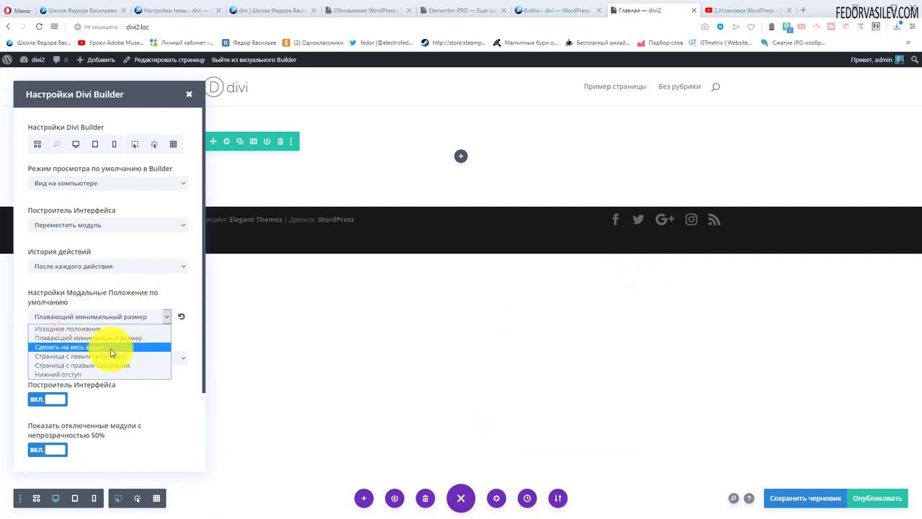
{"action": "left_click", "coordinate": [71, 350]}
{"action": "left_click", "coordinate": [24, 116]}
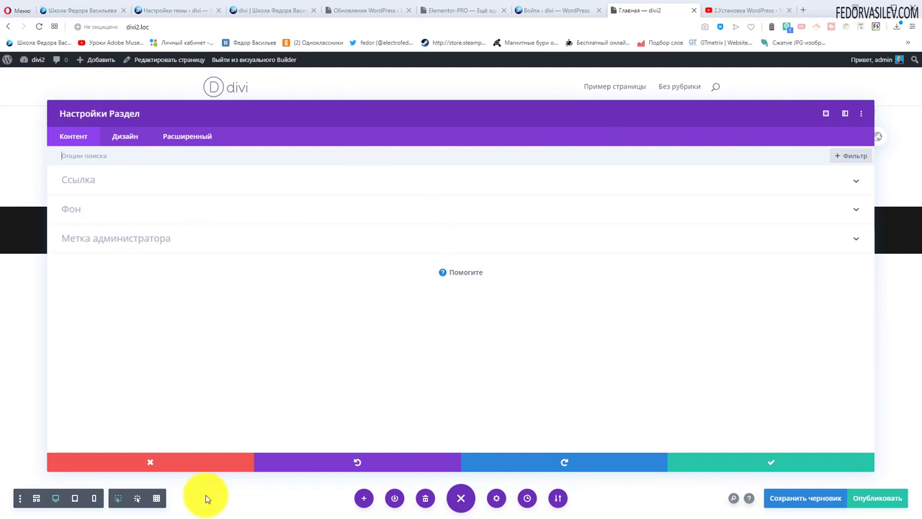
{"action": "left_click", "coordinate": [184, 462]}
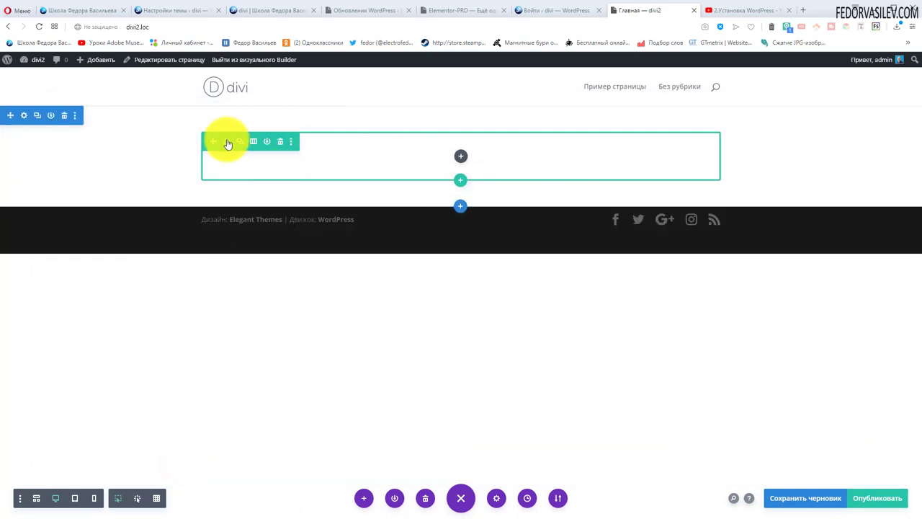
{"action": "left_click", "coordinate": [227, 143]}
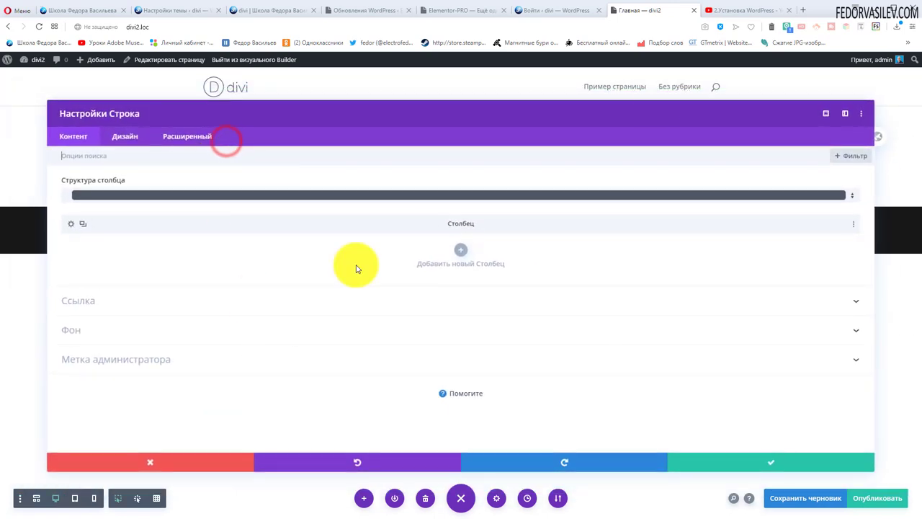
{"action": "left_click", "coordinate": [134, 462]}
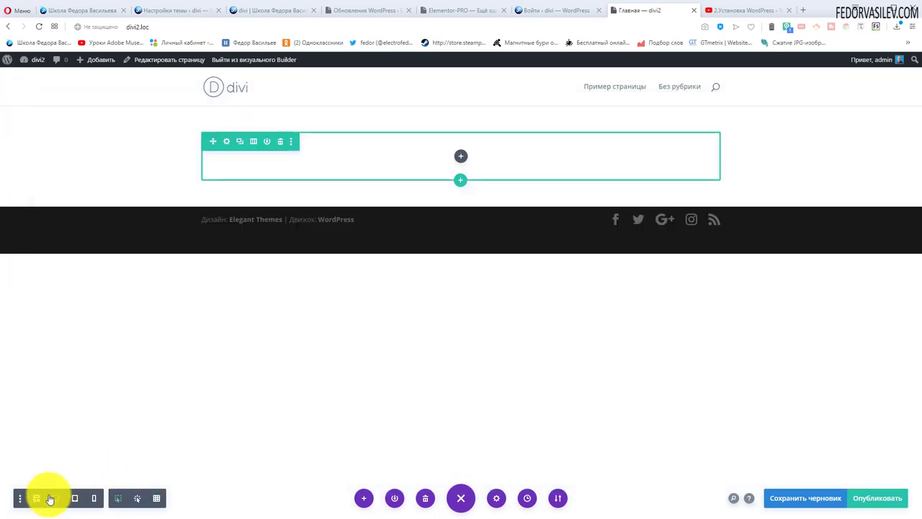
- Reset the default modal position to "Исходное положение" and check it by opening the row settings
{"action": "left_click", "coordinate": [21, 502]}
{"action": "left_click", "coordinate": [96, 316]}
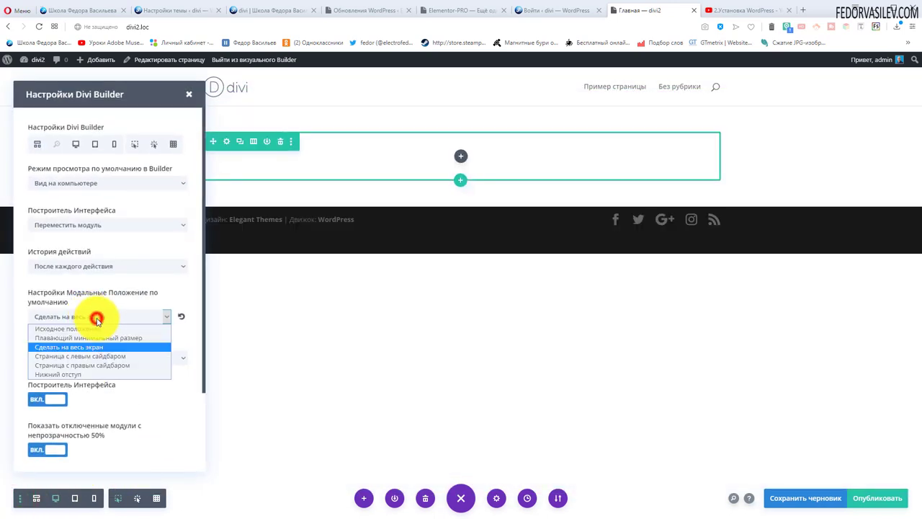
{"action": "left_click", "coordinate": [184, 317]}
{"action": "left_click", "coordinate": [313, 483]}
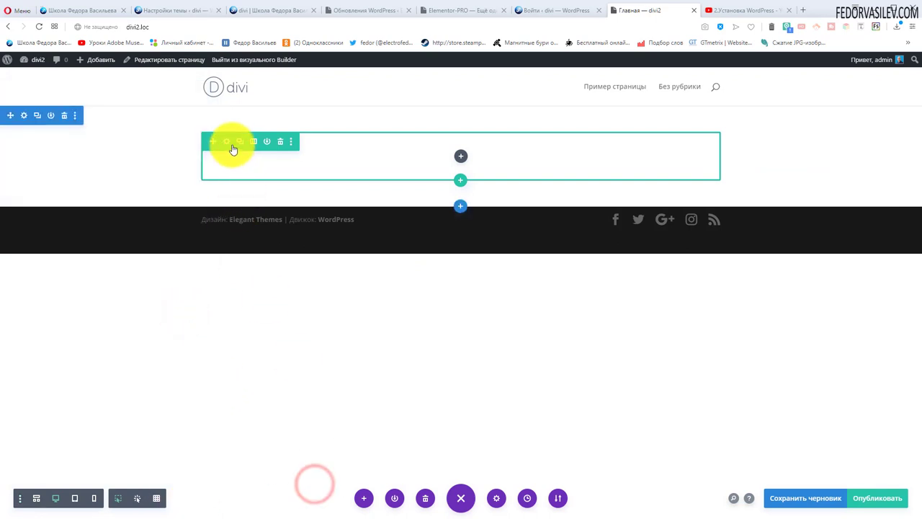
{"action": "left_click", "coordinate": [229, 144]}
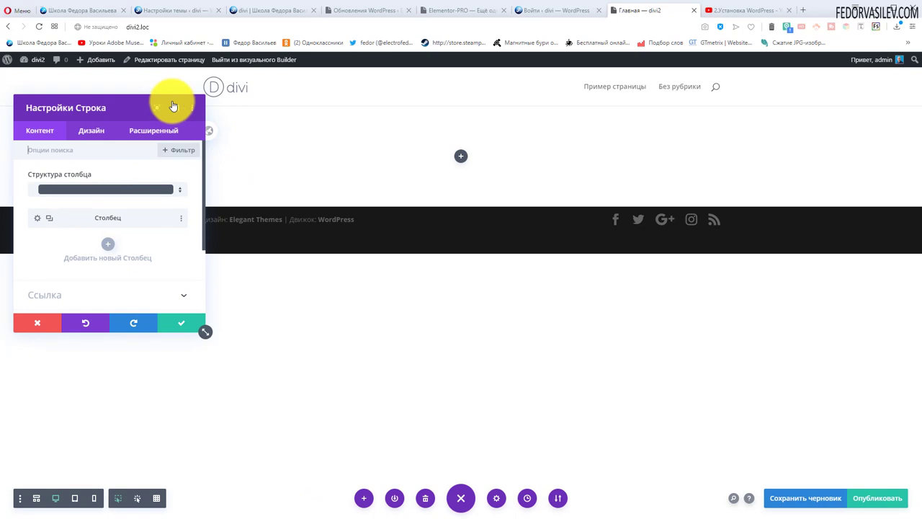
- Set the default modal position to "Страница с левым сайдбаром", and check it by opening and discarding the row settings
{"action": "left_click", "coordinate": [23, 502]}
{"action": "left_click", "coordinate": [100, 316]}
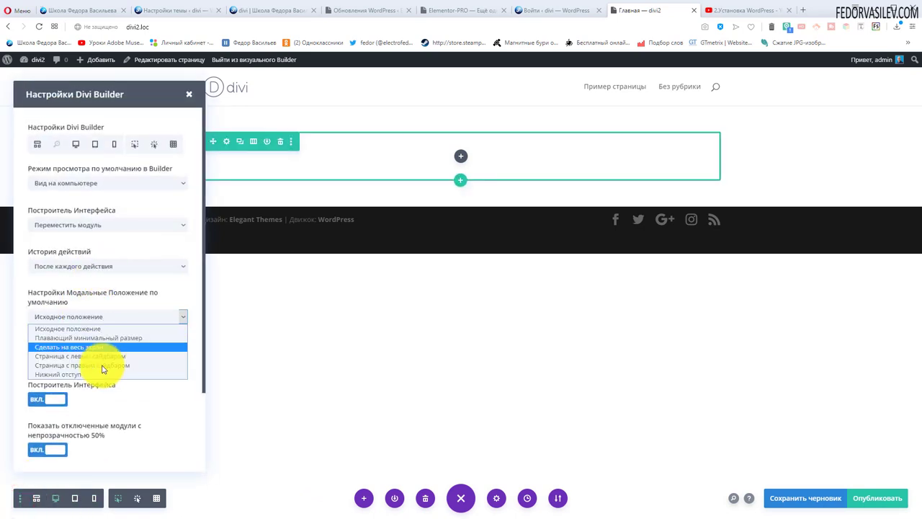
{"action": "left_click", "coordinate": [91, 359]}
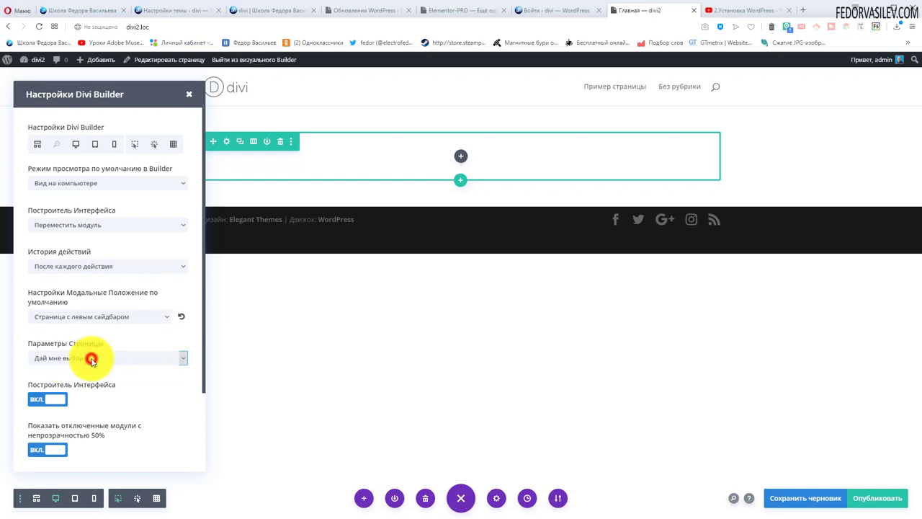
{"action": "left_click", "coordinate": [189, 95]}
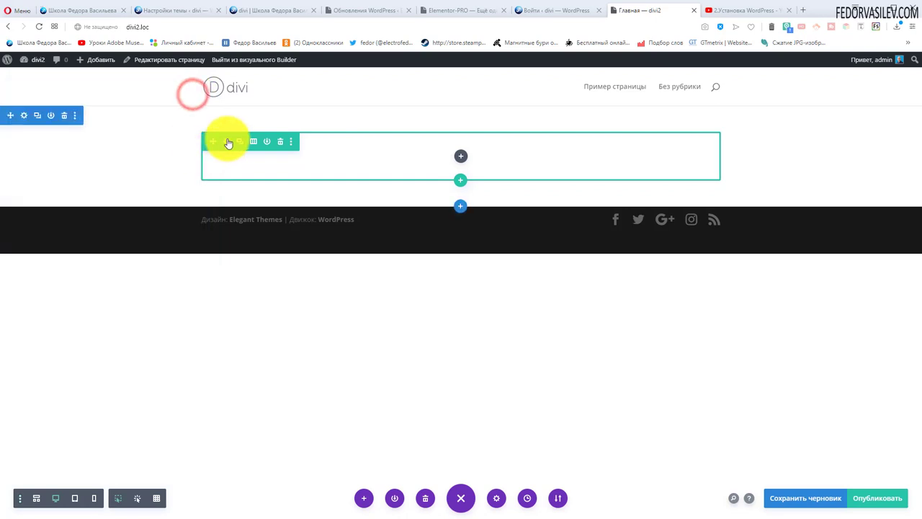
{"action": "left_click", "coordinate": [226, 141]}
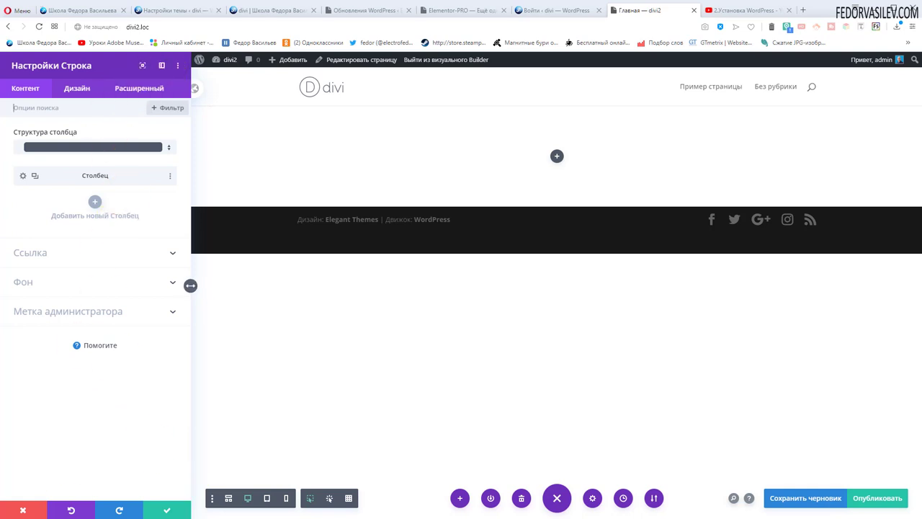
{"action": "left_click", "coordinate": [24, 510]}
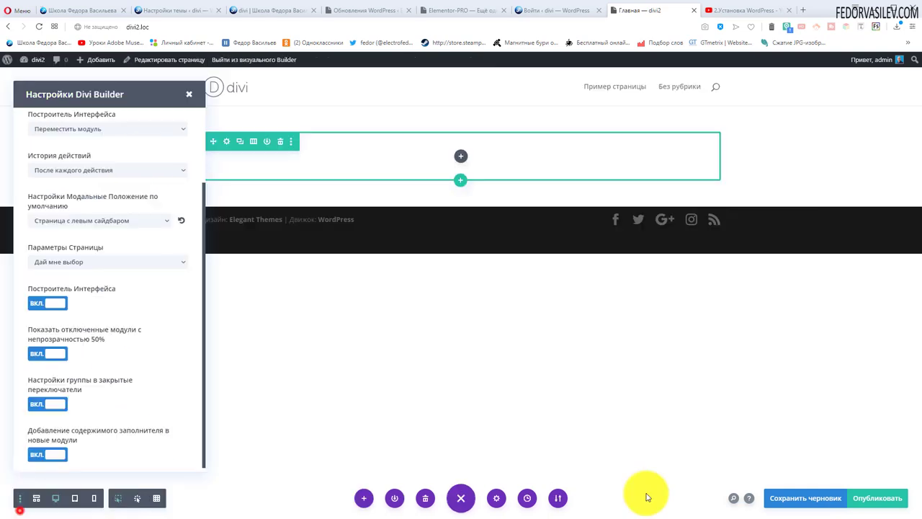
- Set the "Параметры Страницы" option to "Построить с нуля" in the builder settings and publish the "Главная" page
{"action": "left_click", "coordinate": [98, 262]}
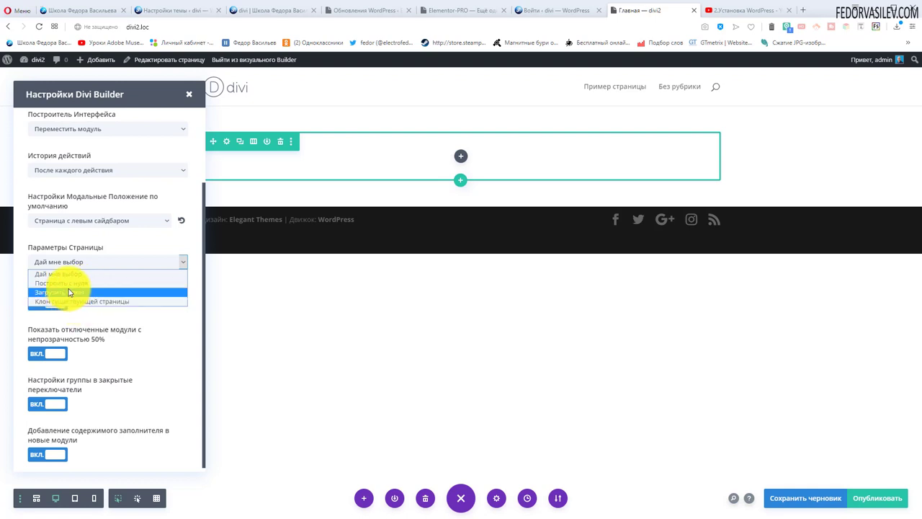
{"action": "left_click", "coordinate": [89, 287]}
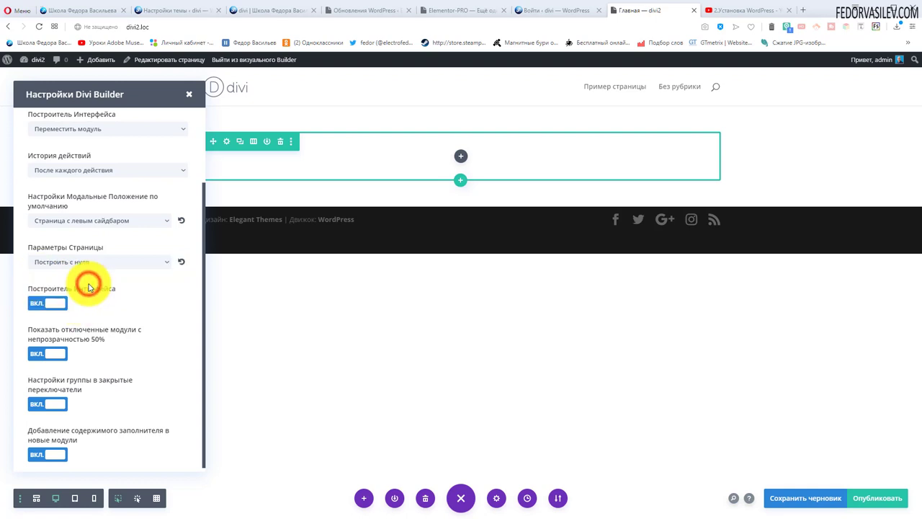
{"action": "left_click", "coordinate": [185, 96]}
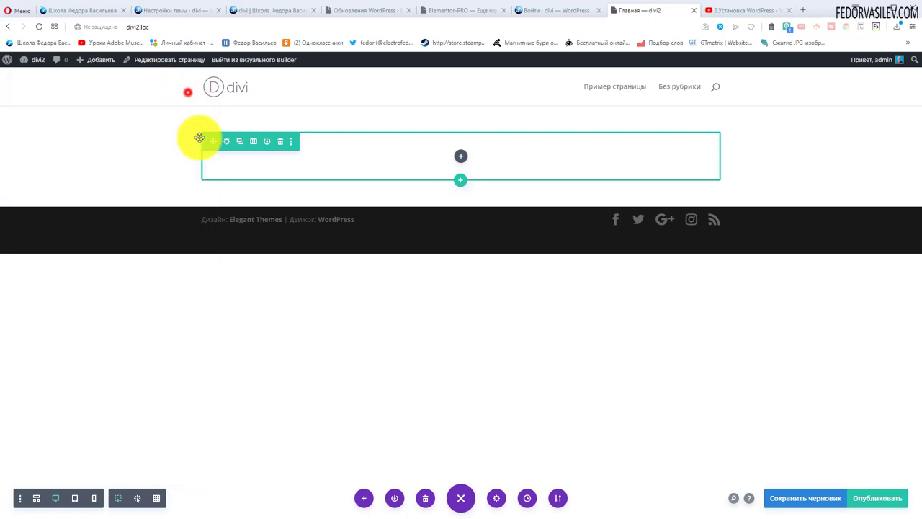
{"action": "left_click", "coordinate": [863, 504]}
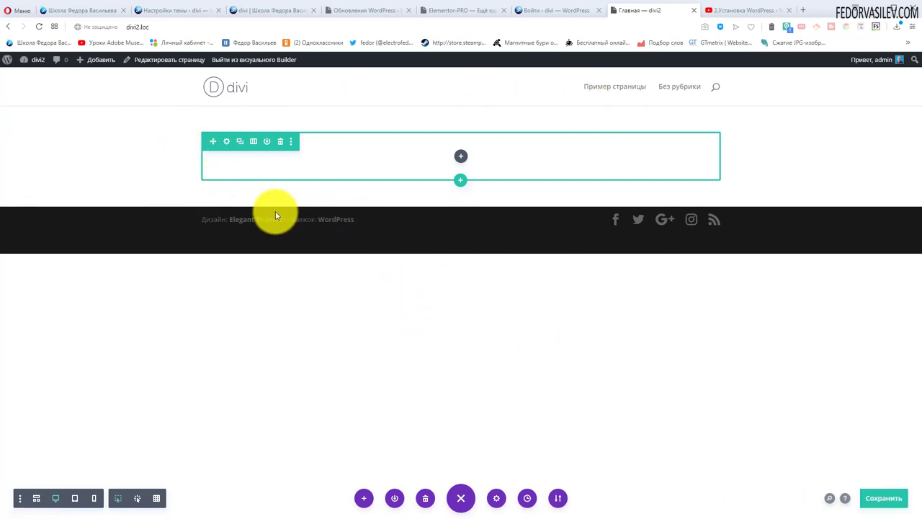
- Add a new WordPress page titled "тест" and open it in the Divi Builder to check the page creation option
{"action": "mouse_move", "coordinate": [36, 61]}
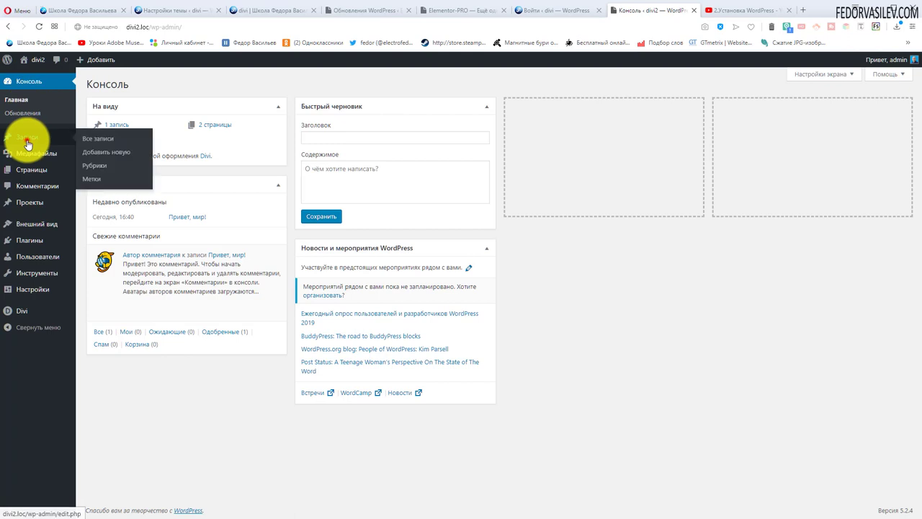
{"action": "left_click", "coordinate": [25, 138]}
{"action": "left_click", "coordinate": [31, 196]}
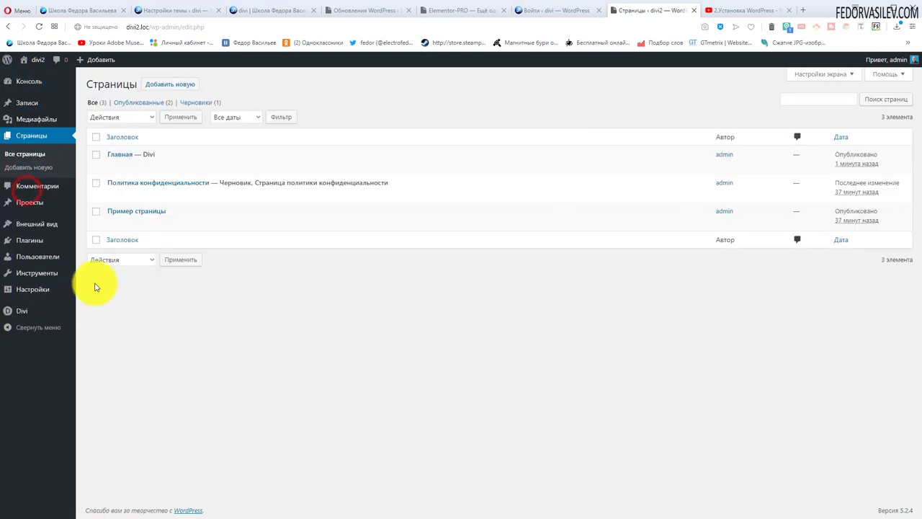
{"action": "left_click", "coordinate": [157, 85]}
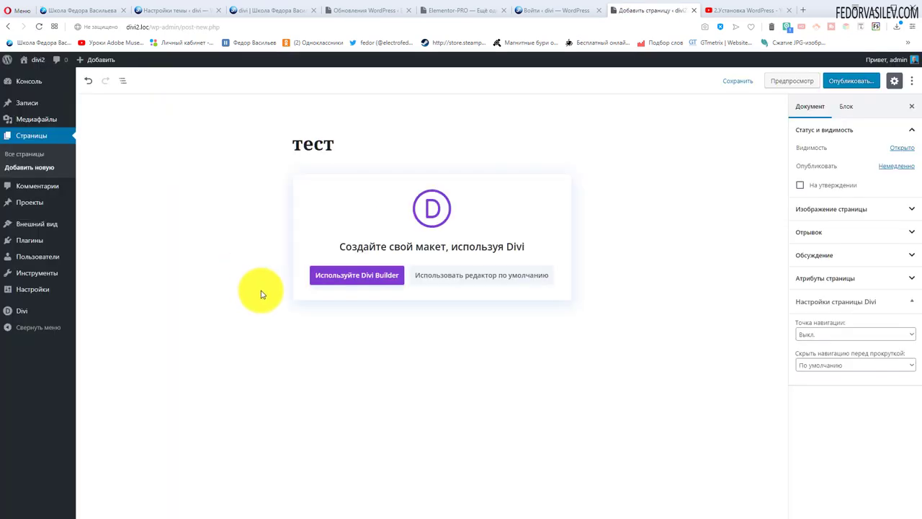
{"action": "left_click", "coordinate": [331, 277]}
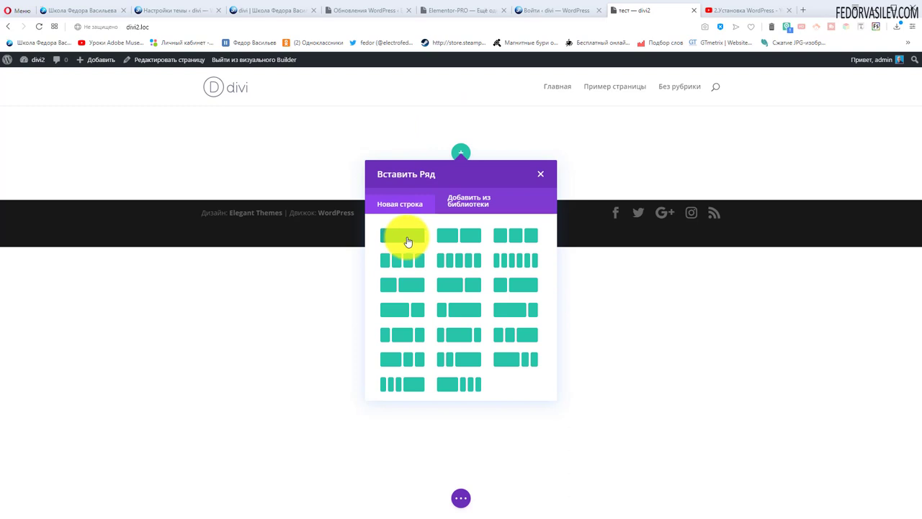
- Leave the "тест" page for the WordPress console without saving the changes
{"action": "mouse_move", "coordinate": [30, 66]}
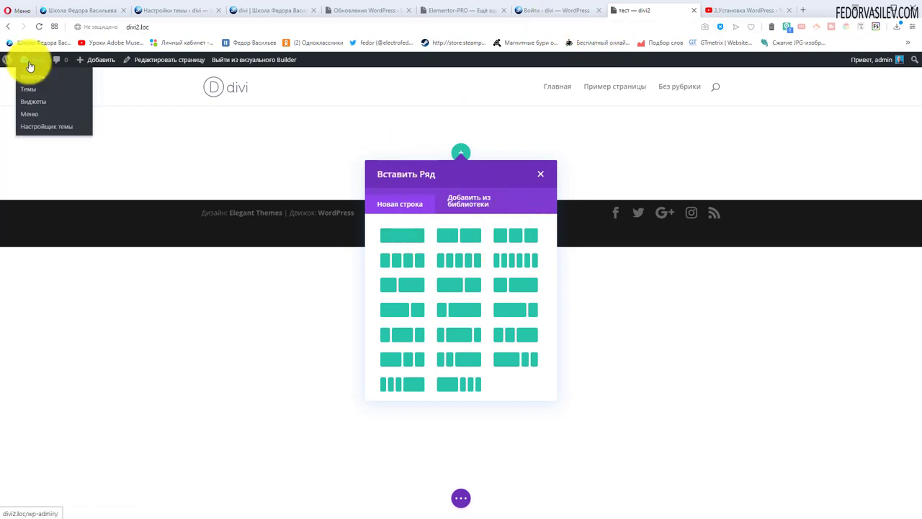
{"action": "left_click", "coordinate": [40, 81]}
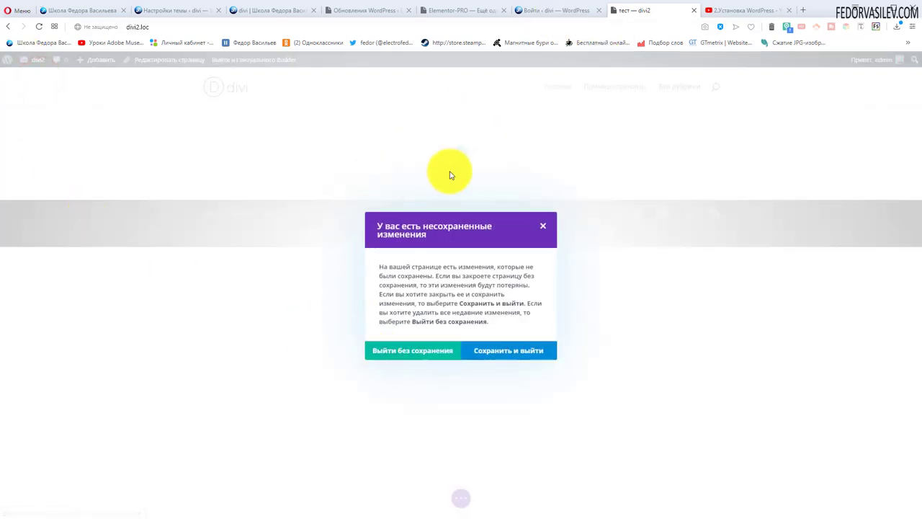
{"action": "left_click", "coordinate": [409, 356]}
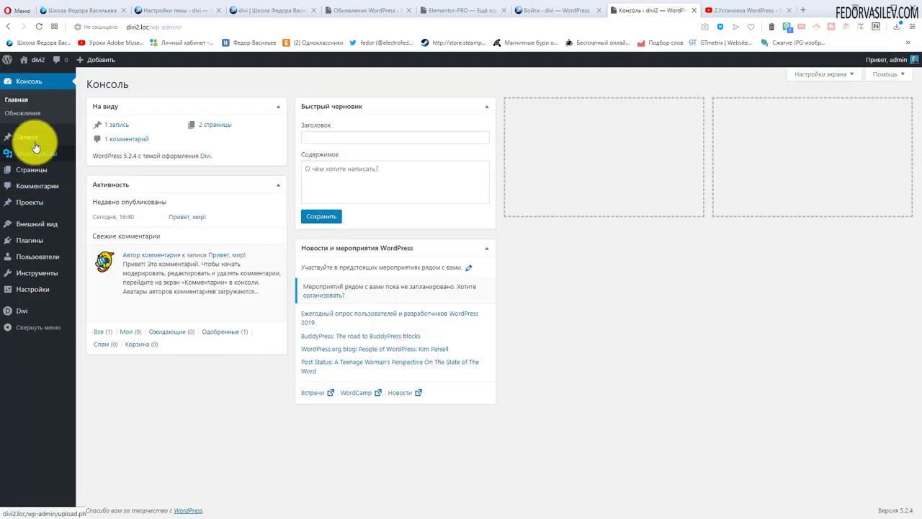
- Open the "Главная" page from the page list for editing in the Divi Builder
{"action": "left_click", "coordinate": [30, 170]}
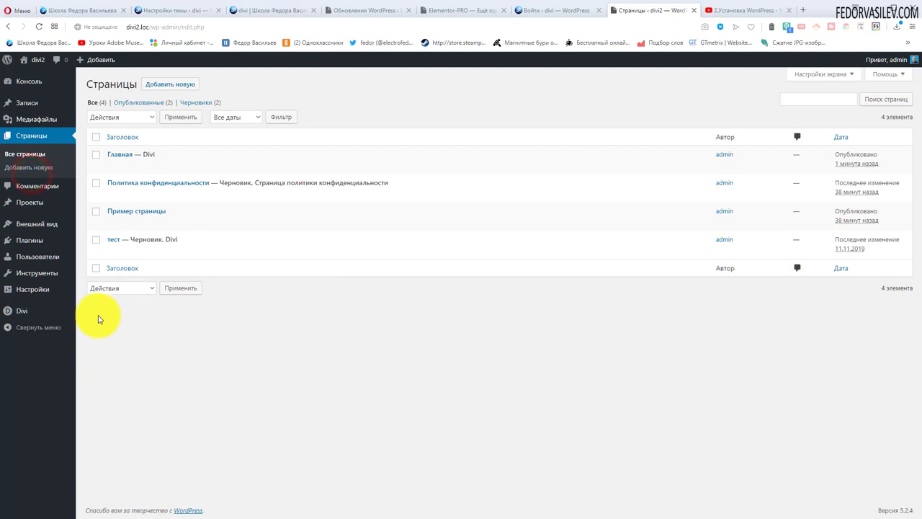
{"action": "left_click", "coordinate": [120, 153]}
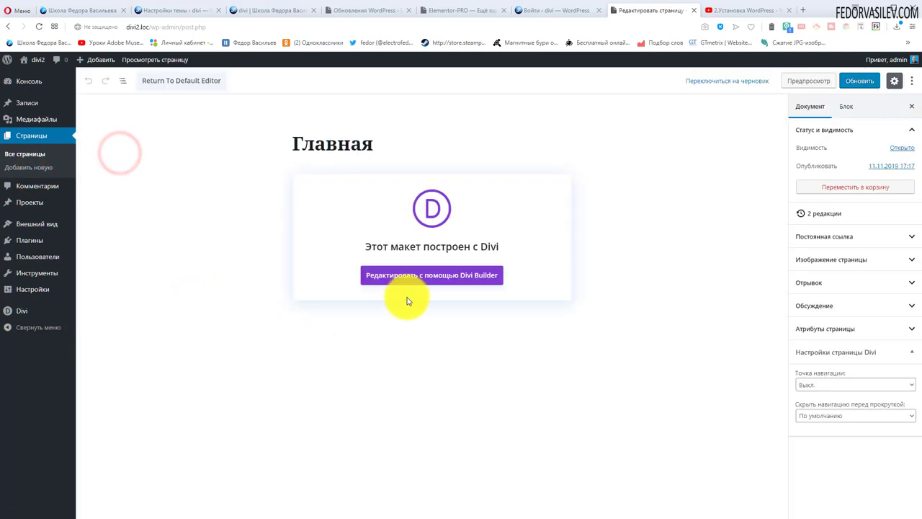
{"action": "left_click", "coordinate": [422, 274]}
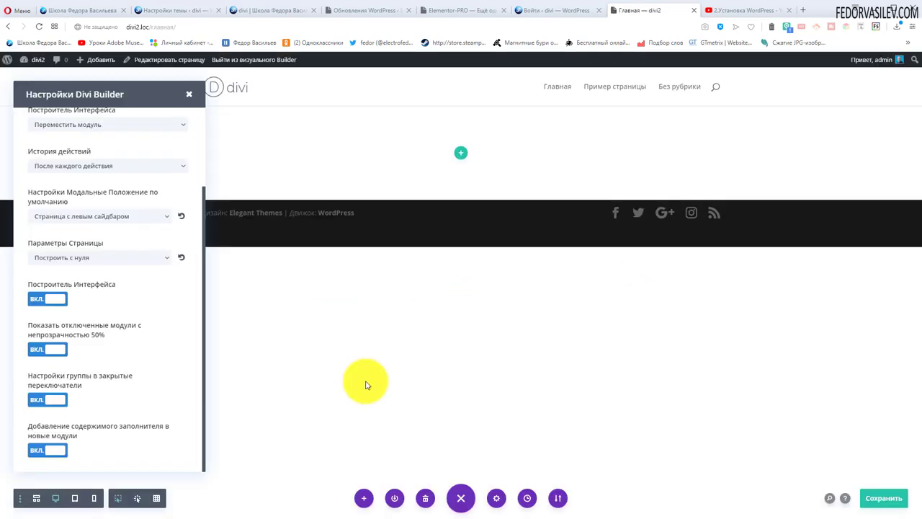
- Look through the remaining toggles in the Divi Builder settings, from interface animation to placeholder content, and close the settings
{"action": "left_click", "coordinate": [57, 301]}
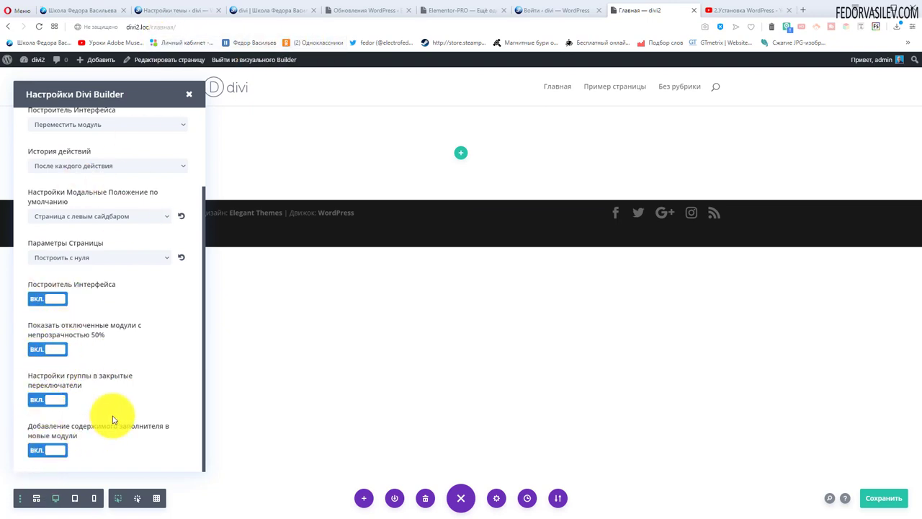
{"action": "scroll", "coordinate": [113, 418], "scroll_direction": "up", "scroll_amount": 3}
{"action": "scroll", "coordinate": [130, 401], "scroll_direction": "down", "scroll_amount": 3}
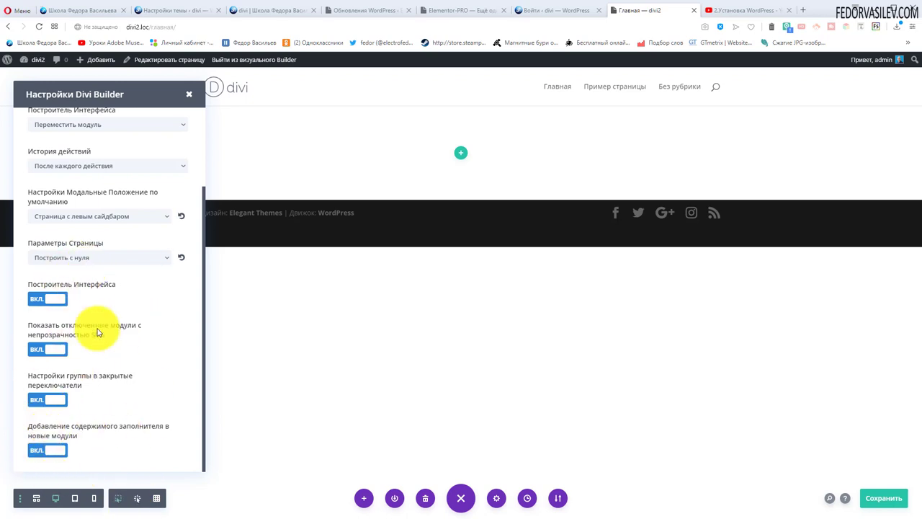
{"action": "left_click", "coordinate": [189, 94]}
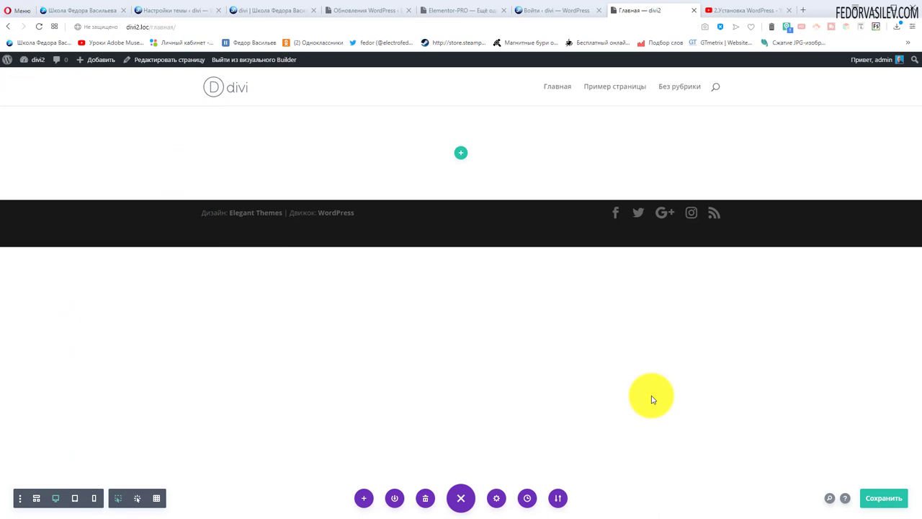
{"action": "mouse_move", "coordinate": [98, 144]}
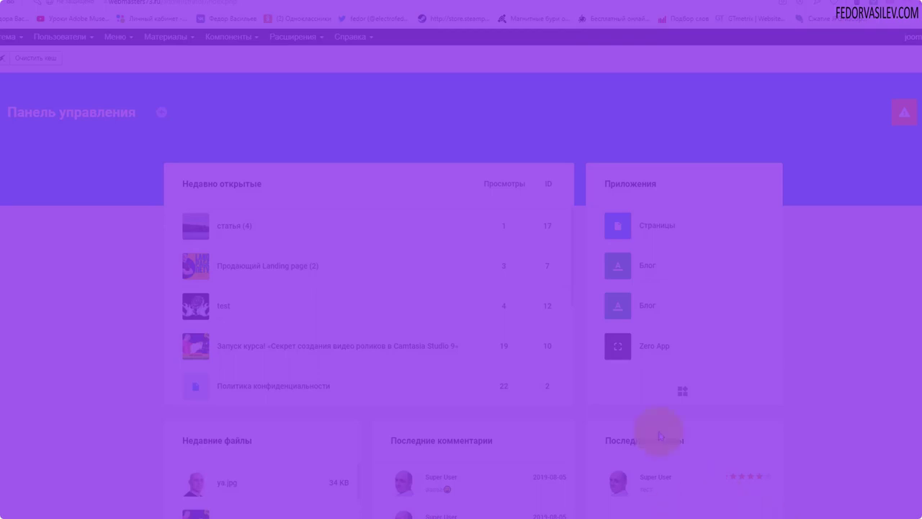
{"action": "left_click", "coordinate": [913, 117]}
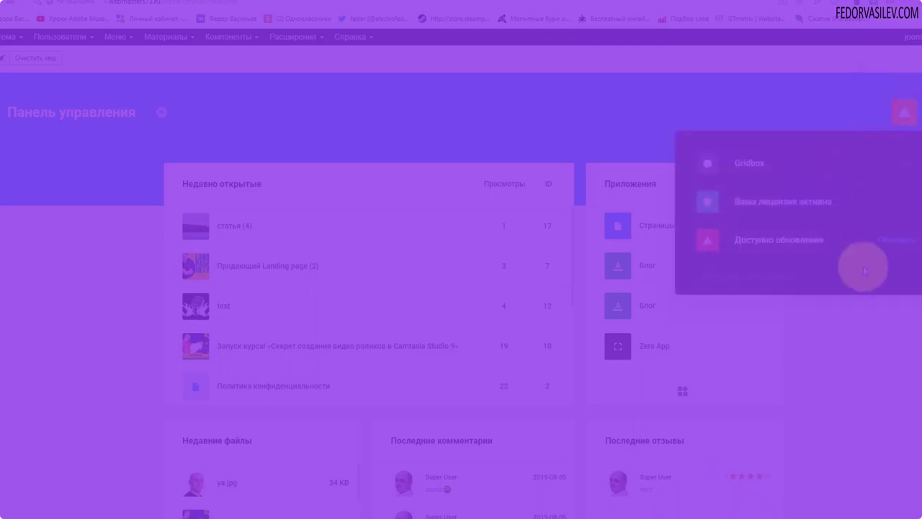
{"action": "left_click", "coordinate": [742, 201]}
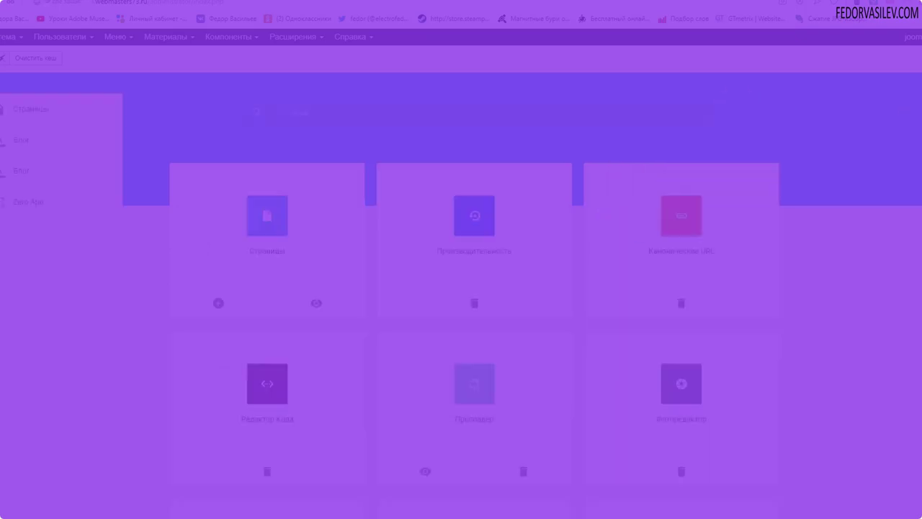
{"action": "left_click", "coordinate": [14, 214]}
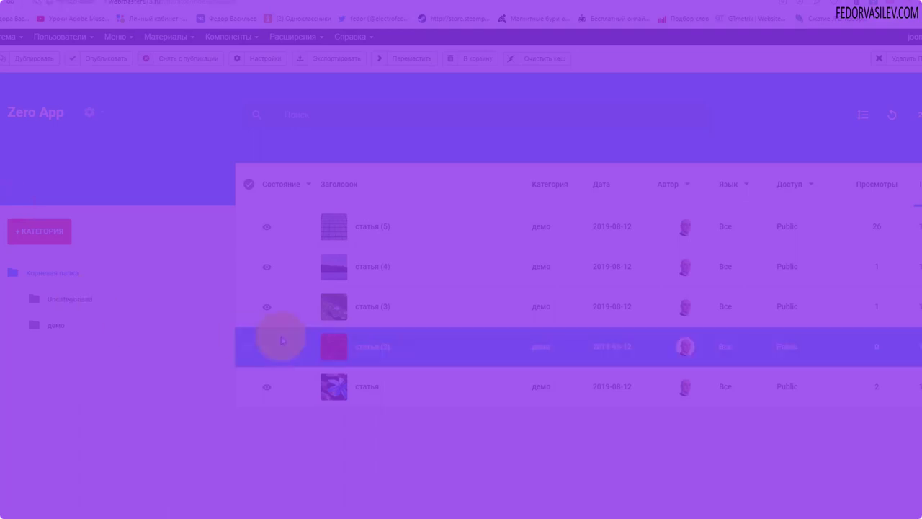
{"action": "left_click", "coordinate": [89, 112]}
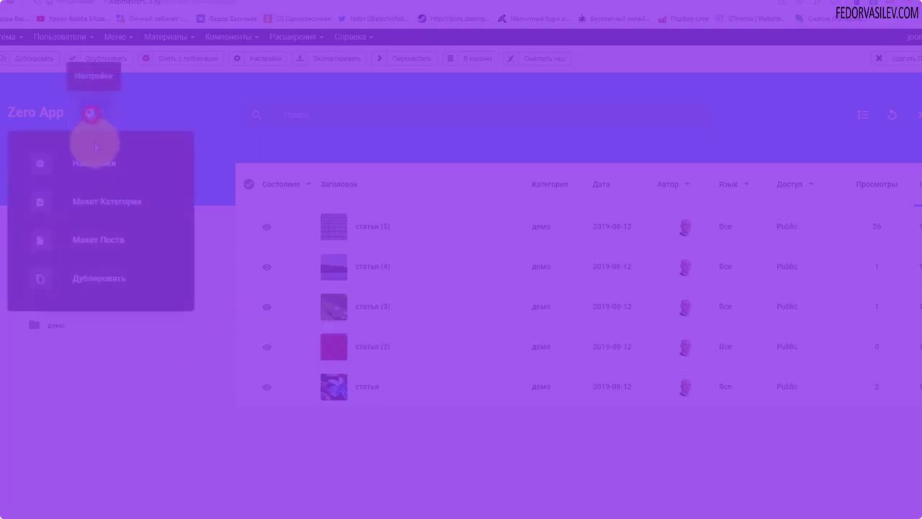
{"action": "left_click", "coordinate": [97, 245]}
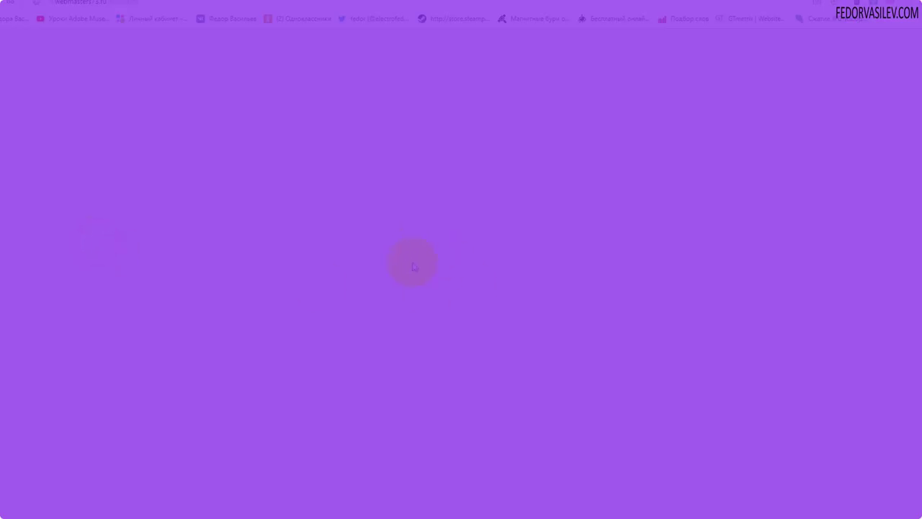